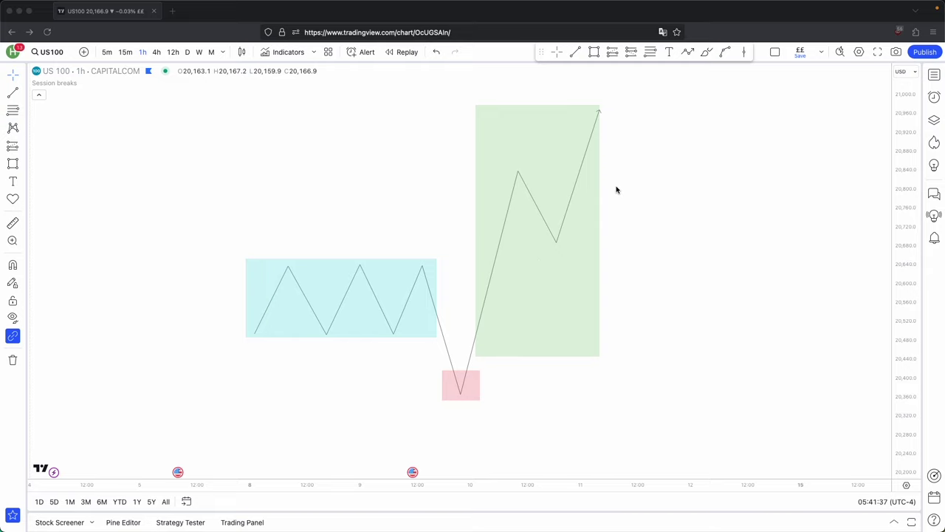
Step: Draw a short vertical trend line beside the green box as a candle's upper wick, ending at about 20,878
{"action": "right_click", "coordinate": [537, 284]}
{"action": "left_click", "coordinate": [640, 234]}
{"action": "left_click_drag", "start_coordinate": [650, 224], "coordinate": [631, 225]}
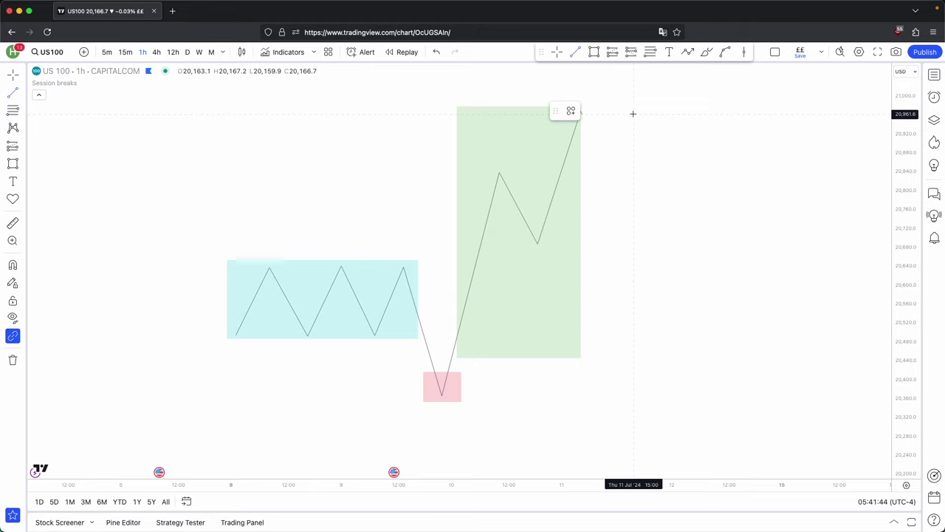
{"action": "left_click", "coordinate": [633, 112]}
{"action": "left_click", "coordinate": [633, 155]}
Step: Add a green rectangle below the wick as the candle body, narrow it, and draw a lower wick beneath it
{"action": "key", "text": "alt+shift+r"}
{"action": "left_click", "coordinate": [604, 154]}
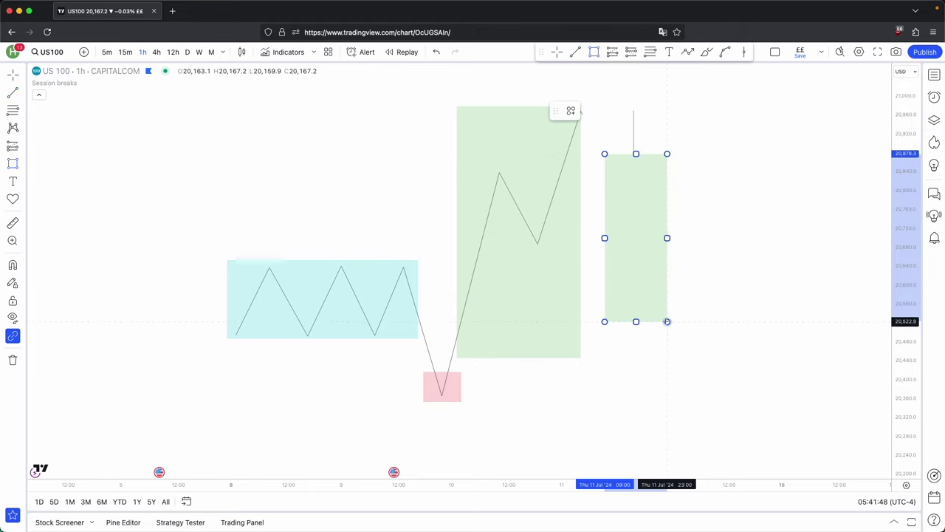
{"action": "left_click", "coordinate": [653, 317]}
{"action": "left_click_drag", "start_coordinate": [653, 235], "coordinate": [663, 236]}
{"action": "left_click", "coordinate": [691, 242]}
{"action": "left_click", "coordinate": [576, 53]}
{"action": "left_click", "coordinate": [628, 318]}
{"action": "left_click", "coordinate": [629, 362]}
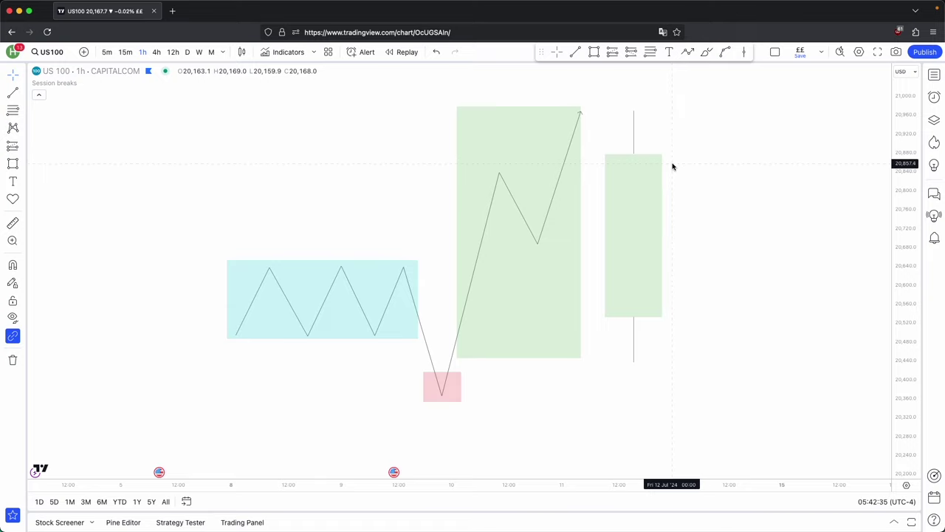
Step: Select the whole sketched candle, including both wicks and the body, and delete it
{"action": "left_click_drag", "start_coordinate": [616, 108], "coordinate": [675, 378]}
{"action": "key", "text": "Delete"}
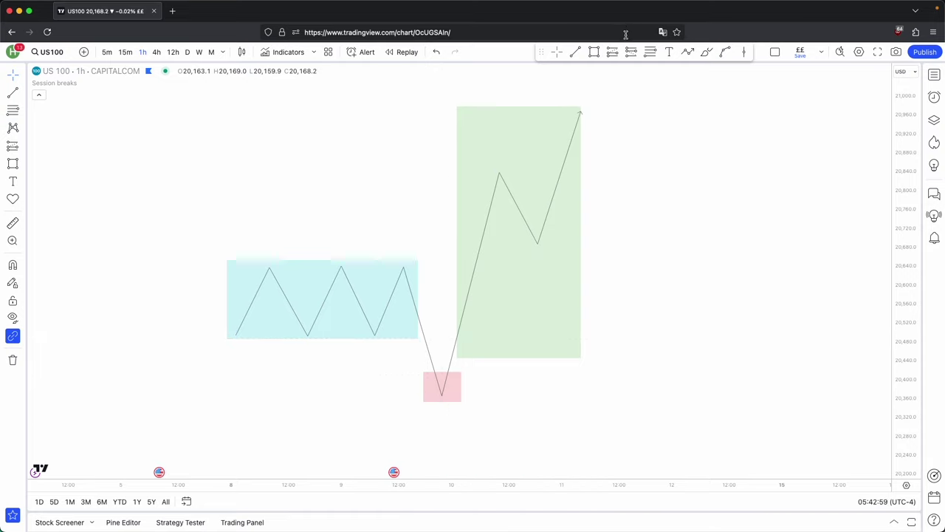
Step: Draw a short falling trend line from the tip of the price arrow and delete it
{"action": "left_click", "coordinate": [575, 51]}
{"action": "left_click", "coordinate": [586, 112]}
{"action": "left_click", "coordinate": [599, 139]}
{"action": "double_click", "coordinate": [599, 140]}
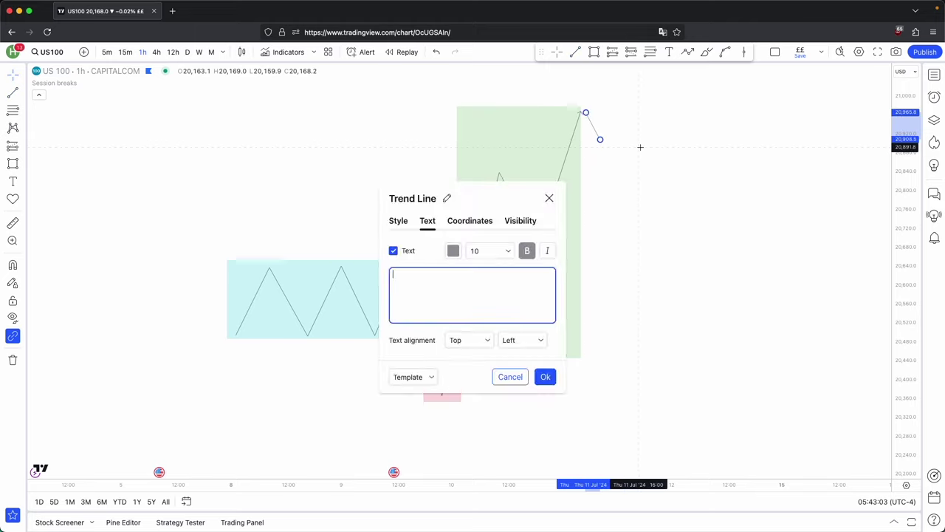
{"action": "key", "text": "Escape"}
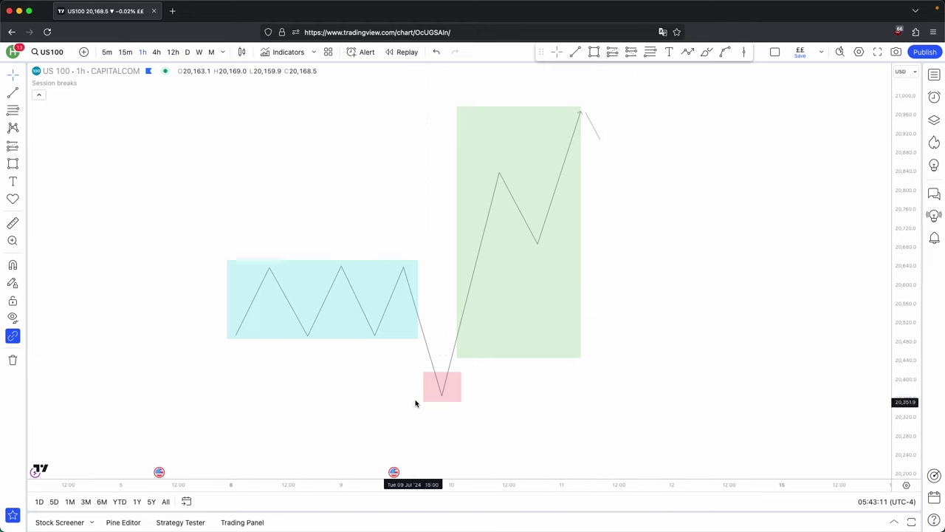
{"action": "left_click", "coordinate": [598, 133]}
{"action": "key", "text": "Delete"}
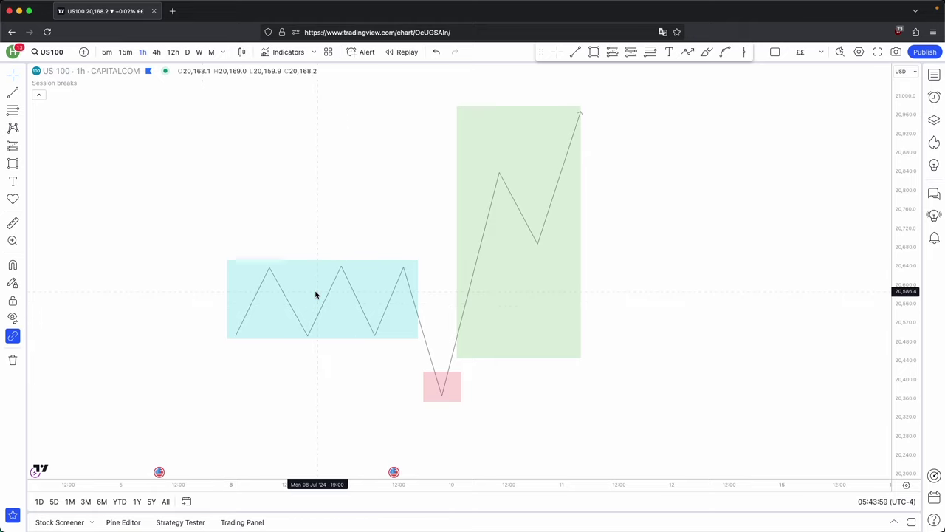
Step: Draw a large zigzag path that rises past the blue box, falls to the pink box and rises above the green box, then delete it
{"action": "left_click_drag", "start_coordinate": [276, 239], "coordinate": [373, 221]}
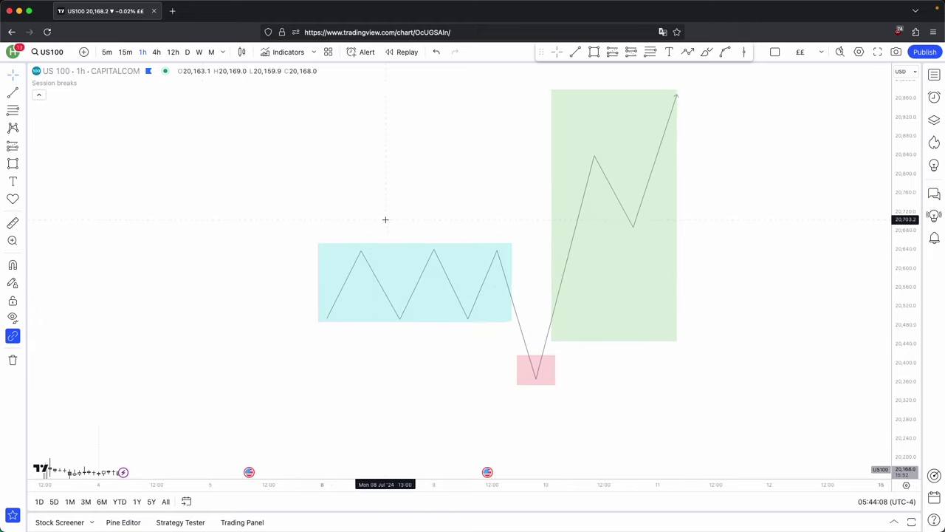
{"action": "scroll", "coordinate": [399, 225], "scroll_direction": "up", "scroll_amount": 3}
{"action": "left_click_drag", "start_coordinate": [896, 408], "coordinate": [771, 393]}
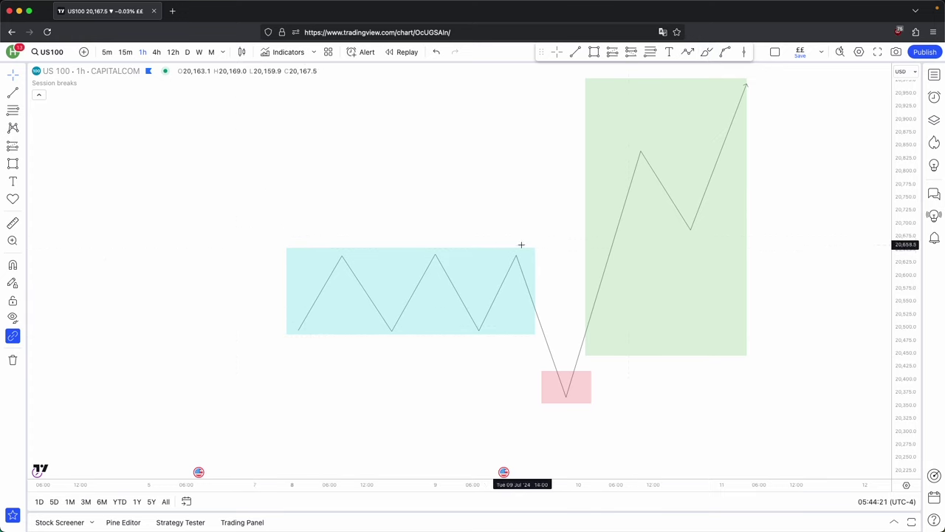
{"action": "left_click_drag", "start_coordinate": [424, 356], "coordinate": [424, 368]}
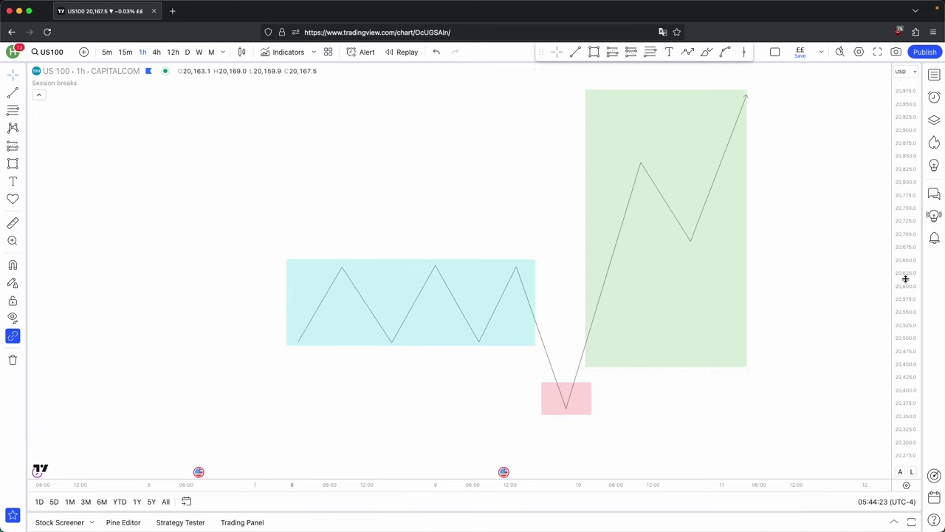
{"action": "left_click_drag", "start_coordinate": [906, 278], "coordinate": [905, 399]}
{"action": "scroll", "coordinate": [815, 375], "scroll_direction": "down", "scroll_amount": 3}
{"action": "left_click", "coordinate": [178, 358]}
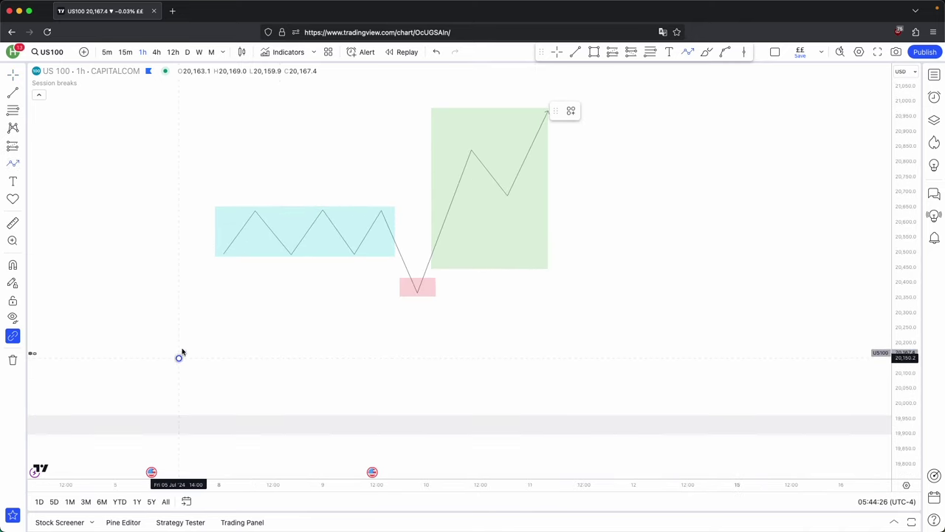
{"action": "left_click", "coordinate": [260, 148]}
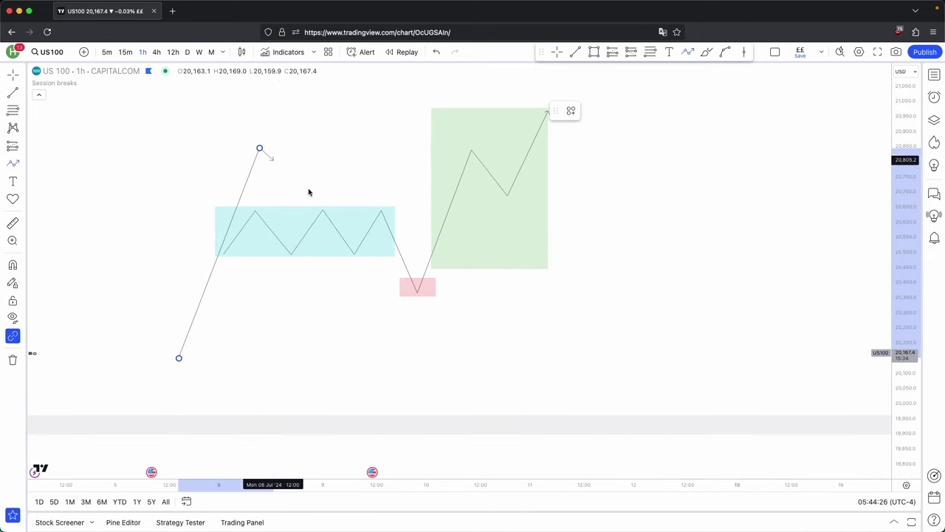
{"action": "left_click", "coordinate": [431, 280]}
{"action": "double_click", "coordinate": [553, 79]}
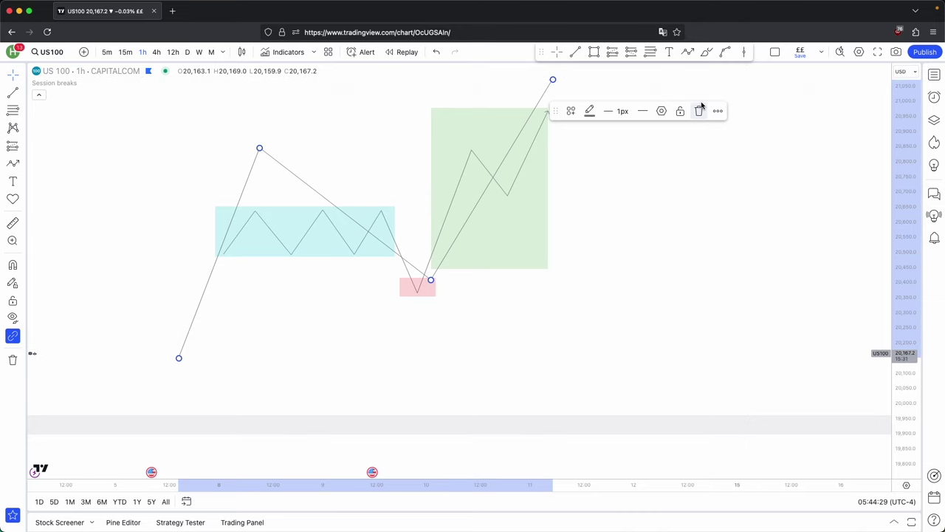
{"action": "left_click", "coordinate": [699, 110]}
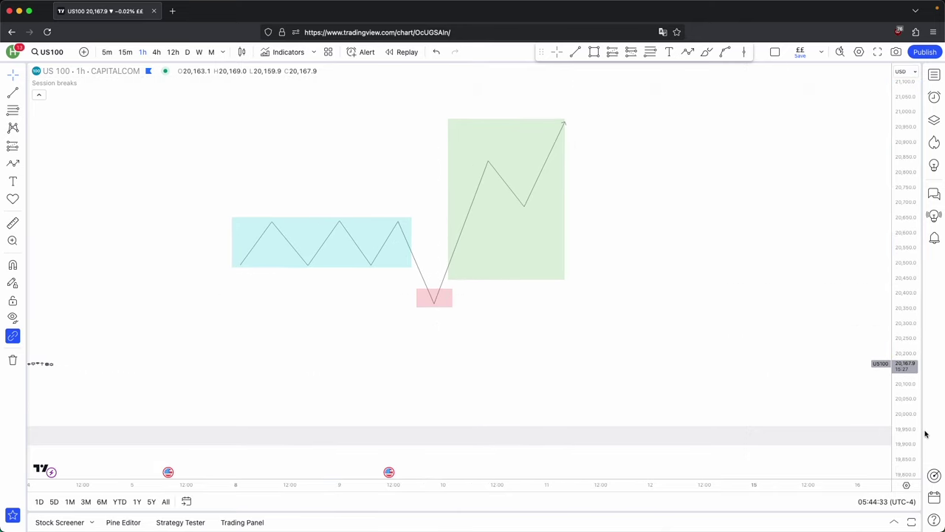
Step: Place three overlapping short positions just below the blue range box, with entries at about 20,469 to 20,475
{"action": "left_click_drag", "start_coordinate": [906, 345], "coordinate": [907, 319]}
{"action": "scroll", "coordinate": [816, 391], "scroll_direction": "up", "scroll_amount": 5}
{"action": "left_click_drag", "start_coordinate": [559, 337], "coordinate": [795, 394]}
{"action": "scroll", "coordinate": [834, 414], "scroll_direction": "down", "scroll_amount": 5}
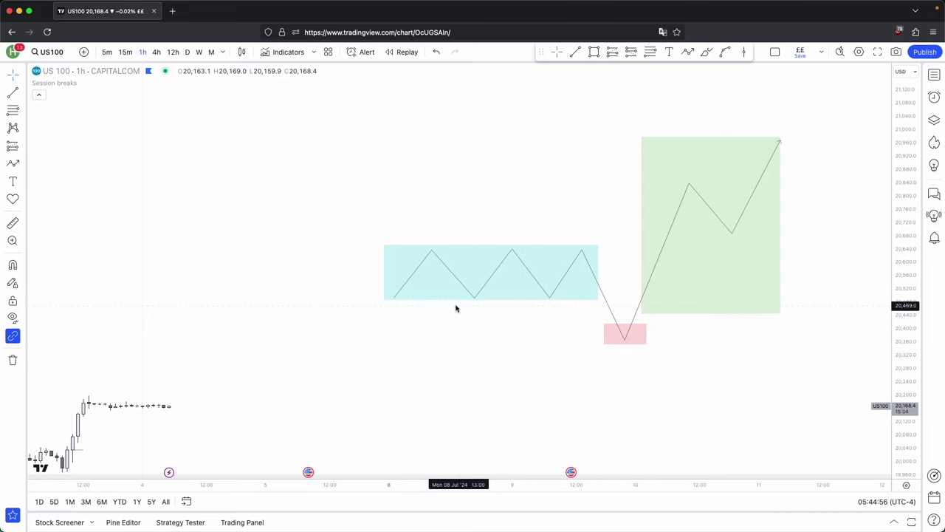
{"action": "left_click", "coordinate": [631, 52]}
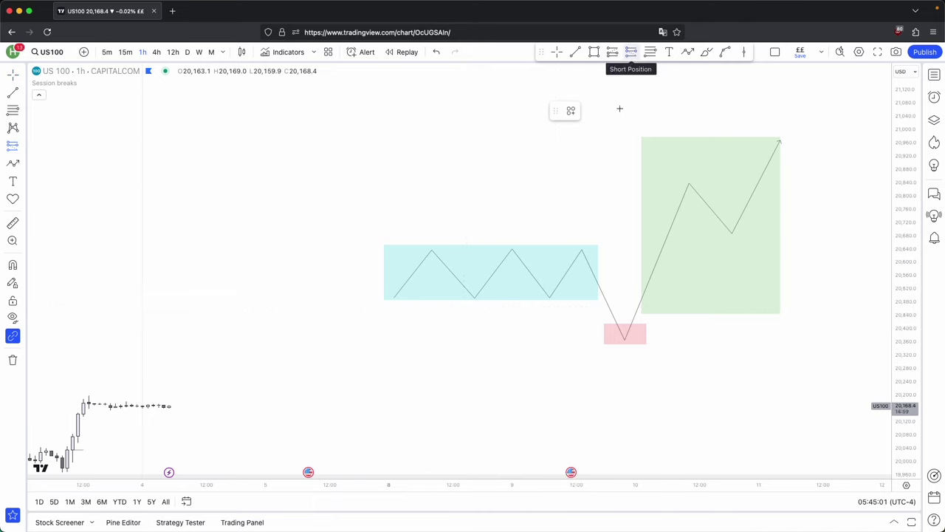
{"action": "left_click", "coordinate": [529, 302]}
{"action": "left_click_drag", "start_coordinate": [512, 304], "coordinate": [432, 305]}
{"action": "left_click", "coordinate": [363, 335]}
{"action": "left_click", "coordinate": [583, 333]}
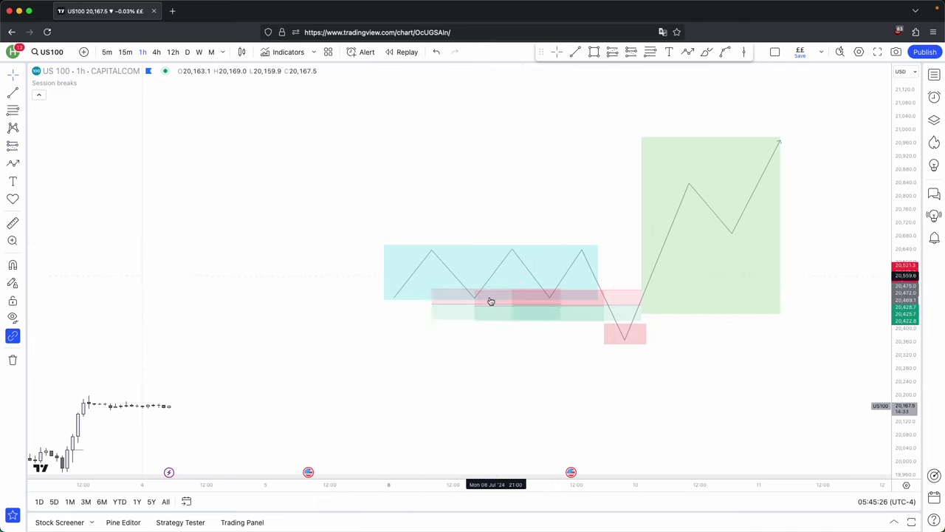
Step: Raise the stops of the three short positions to the range highs, at about 20,634, 20,647 and 20,652
{"action": "left_click_drag", "start_coordinate": [432, 289], "coordinate": [432, 251]}
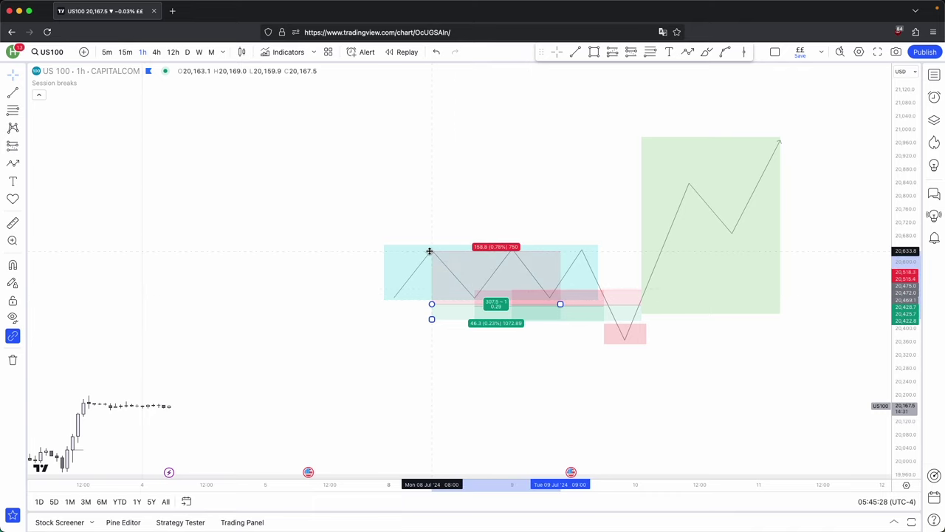
{"action": "left_click_drag", "start_coordinate": [475, 289], "coordinate": [475, 246]}
{"action": "left_click", "coordinate": [628, 313]}
{"action": "left_click_drag", "start_coordinate": [513, 290], "coordinate": [515, 232]}
{"action": "left_click", "coordinate": [509, 205]}
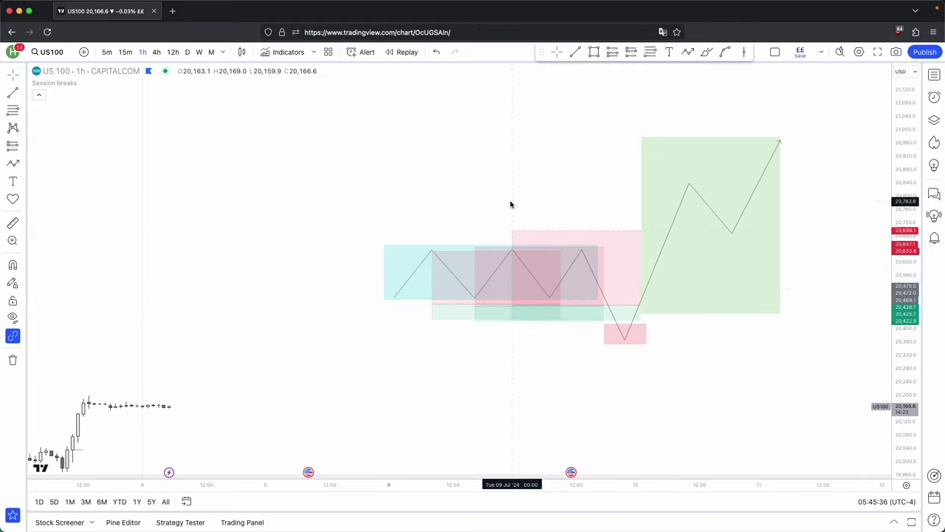
{"action": "left_click_drag", "start_coordinate": [514, 231], "coordinate": [514, 246]}
{"action": "left_click", "coordinate": [515, 221]}
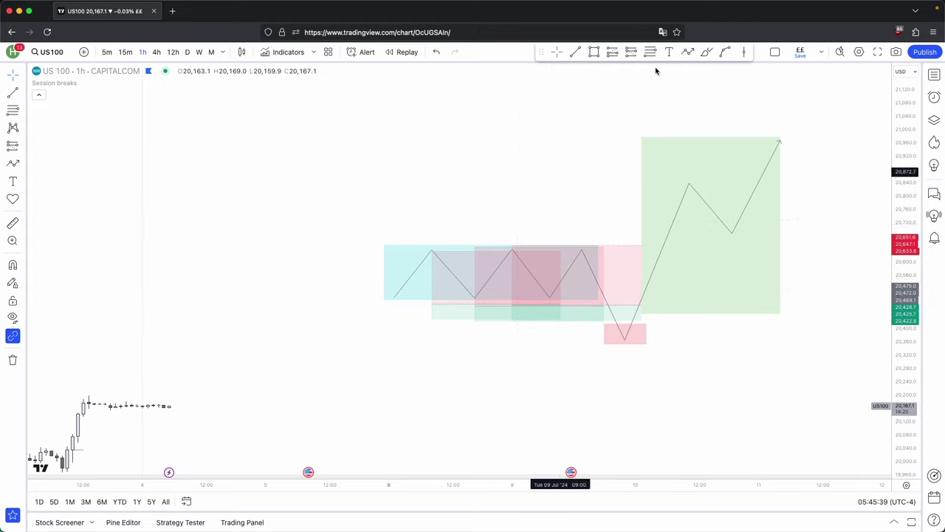
Step: Place a long position near the first range peak at about 20,643 and lower its stop to about 20,474
{"action": "left_click", "coordinate": [632, 52]}
{"action": "left_click", "coordinate": [421, 248]}
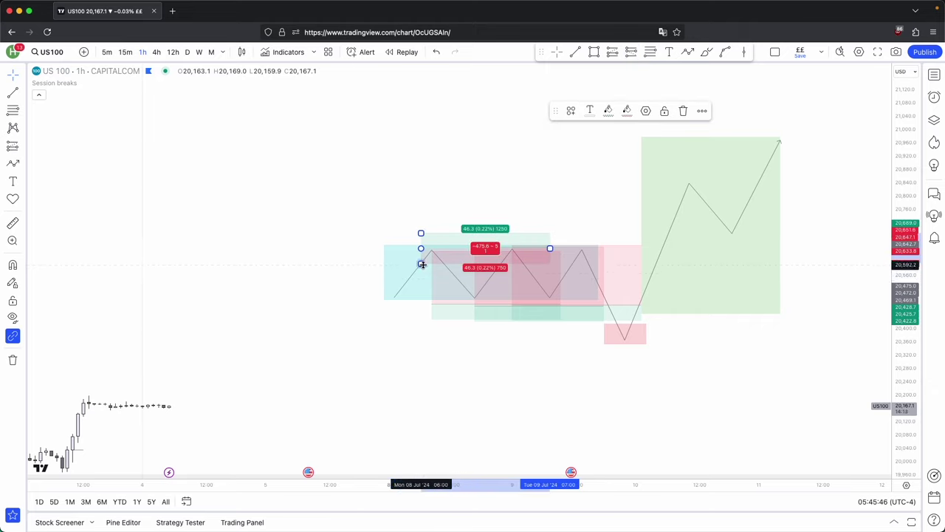
{"action": "left_click_drag", "start_coordinate": [422, 264], "coordinate": [422, 304]}
Step: Place a second long position at about 20,626, with its stop at about 20,497 and its target at about 20,748
{"action": "left_click", "coordinate": [613, 53]}
{"action": "left_click", "coordinate": [469, 254]}
{"action": "left_click_drag", "start_coordinate": [469, 268], "coordinate": [470, 296]}
{"action": "left_click_drag", "start_coordinate": [470, 239], "coordinate": [469, 215]}
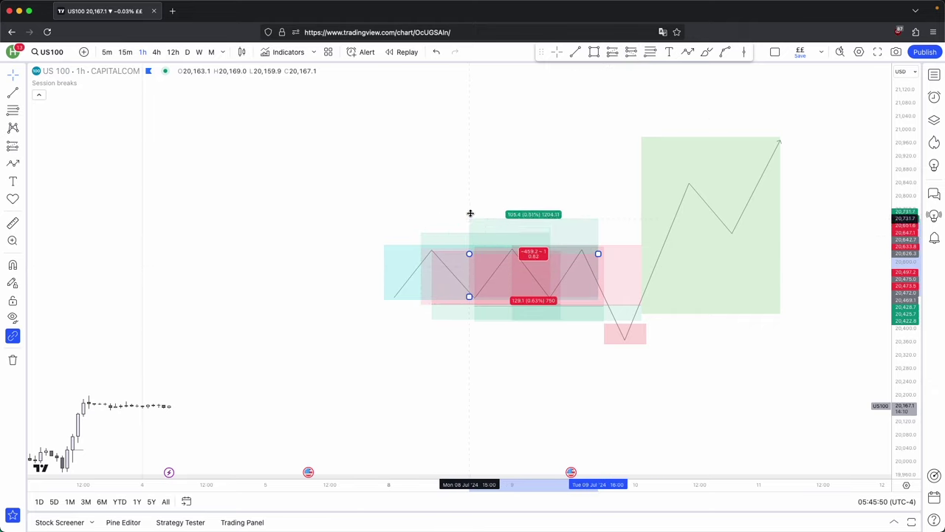
{"action": "left_click", "coordinate": [505, 197]}
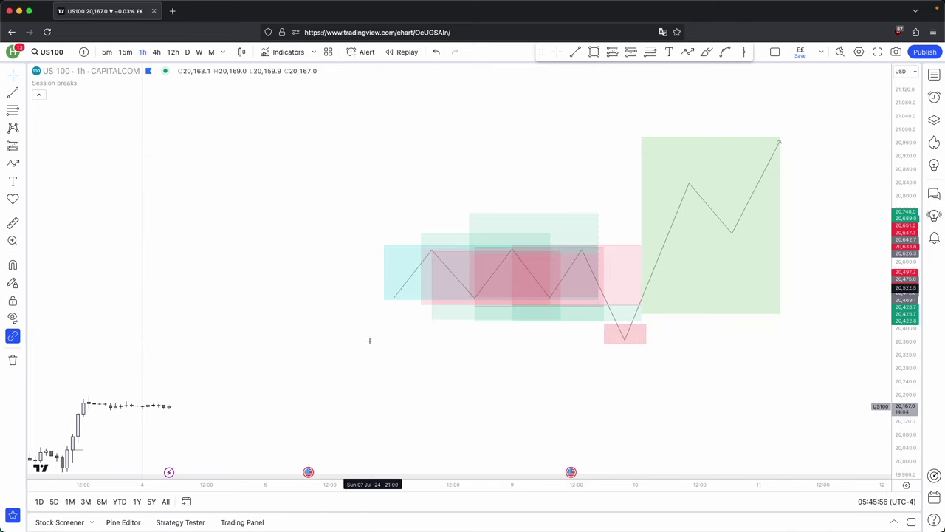
Step: Delete the three short positions and both long positions from the range diagram
{"action": "left_click_drag", "start_coordinate": [434, 318], "coordinate": [546, 324]}
{"action": "key", "text": "Delete"}
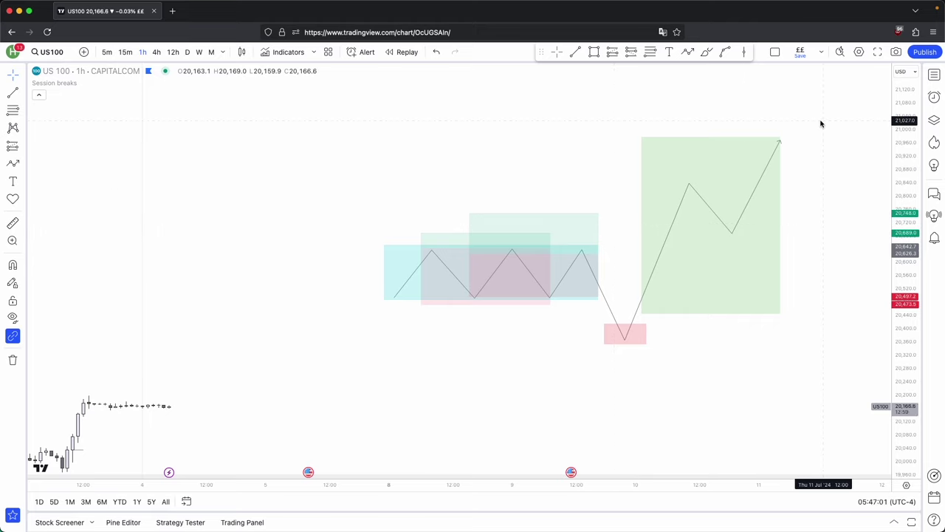
{"action": "mouse_move", "coordinate": [597, 217]}
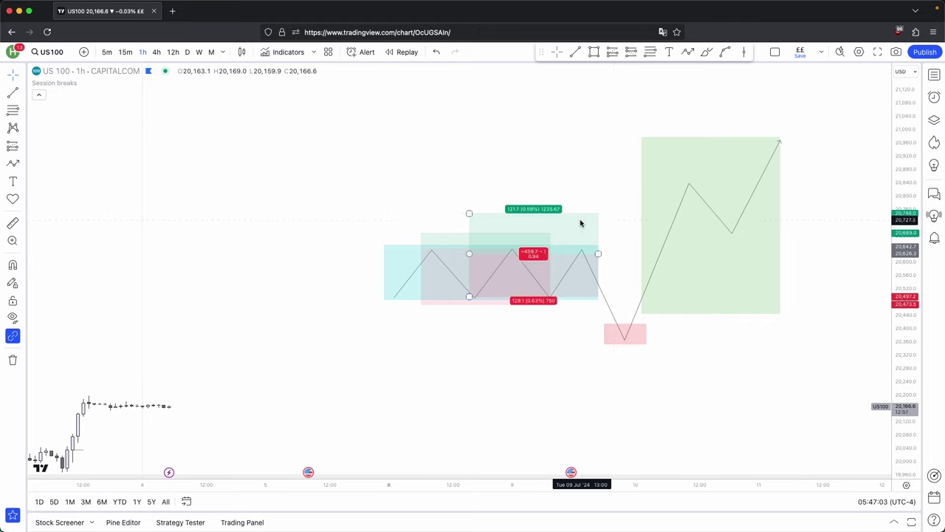
{"action": "left_click", "coordinate": [576, 224]}
{"action": "key", "text": "Delete"}
{"action": "left_click", "coordinate": [539, 241]}
{"action": "key", "text": "Delete"}
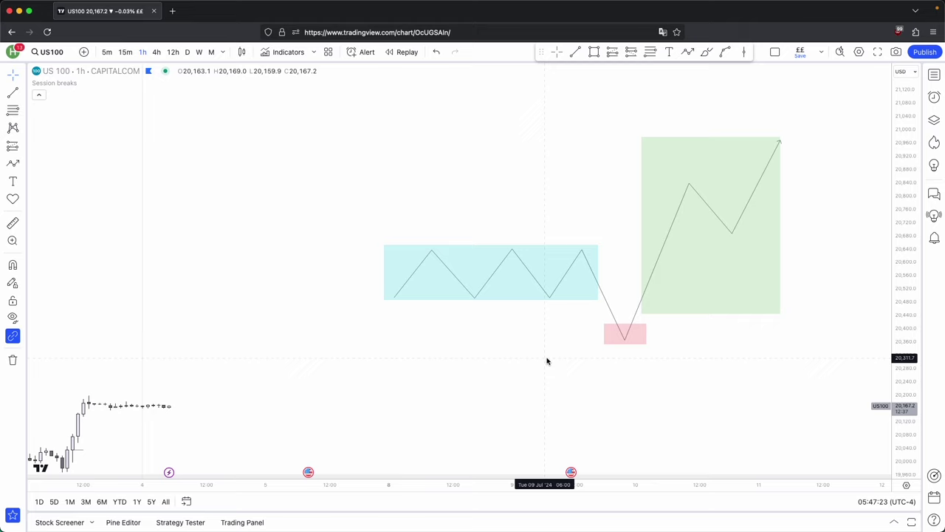
Step: Measure the price drop from above the last range peak down to the low in the pink box
{"action": "scroll", "coordinate": [576, 362], "scroll_direction": "right", "scroll_amount": 3}
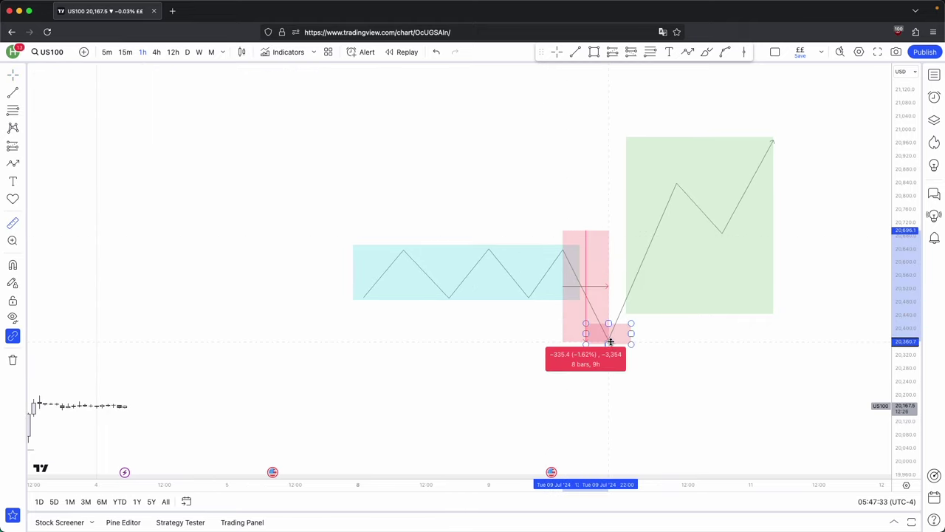
{"action": "left_click", "coordinate": [611, 344]}
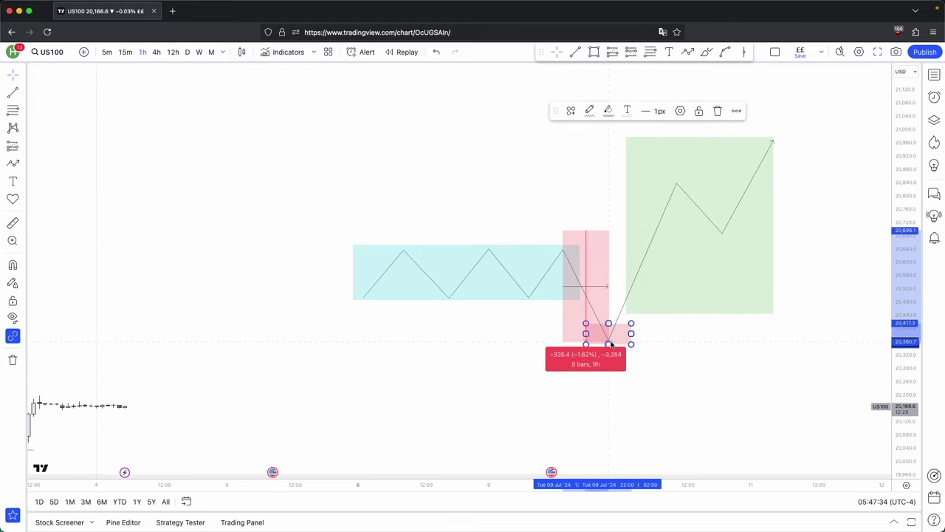
{"action": "left_click", "coordinate": [392, 392]}
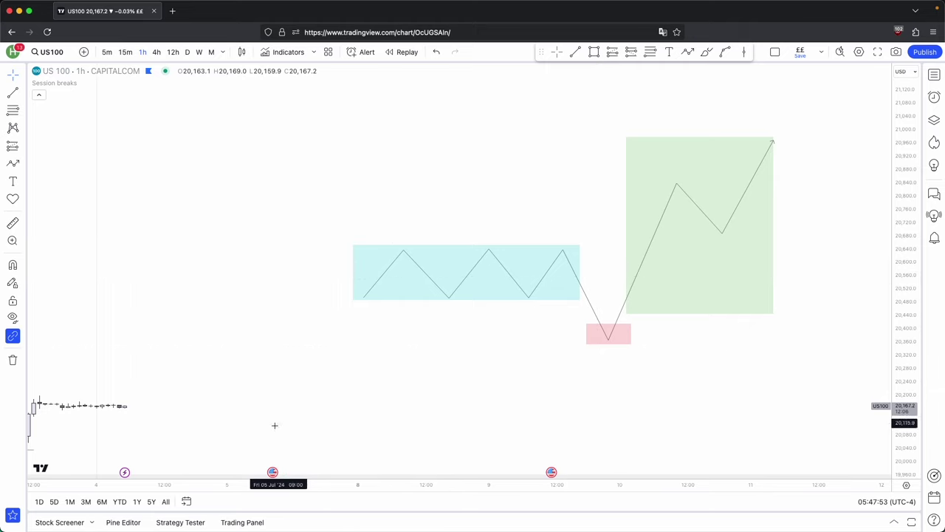
Step: Move the last three points of the price path into the pink box so the line ends at the low
{"action": "left_click_drag", "start_coordinate": [677, 184], "coordinate": [612, 342]}
{"action": "left_click_drag", "start_coordinate": [722, 230], "coordinate": [677, 274]}
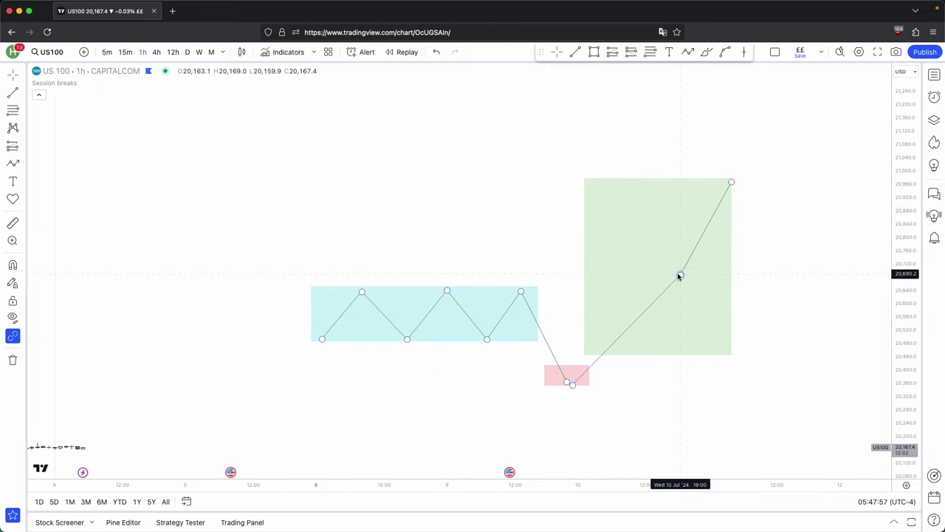
{"action": "left_click", "coordinate": [712, 201]}
{"action": "left_click_drag", "start_coordinate": [732, 181], "coordinate": [561, 385]}
{"action": "left_click_drag", "start_coordinate": [573, 340], "coordinate": [569, 318]}
{"action": "left_click", "coordinate": [588, 372]}
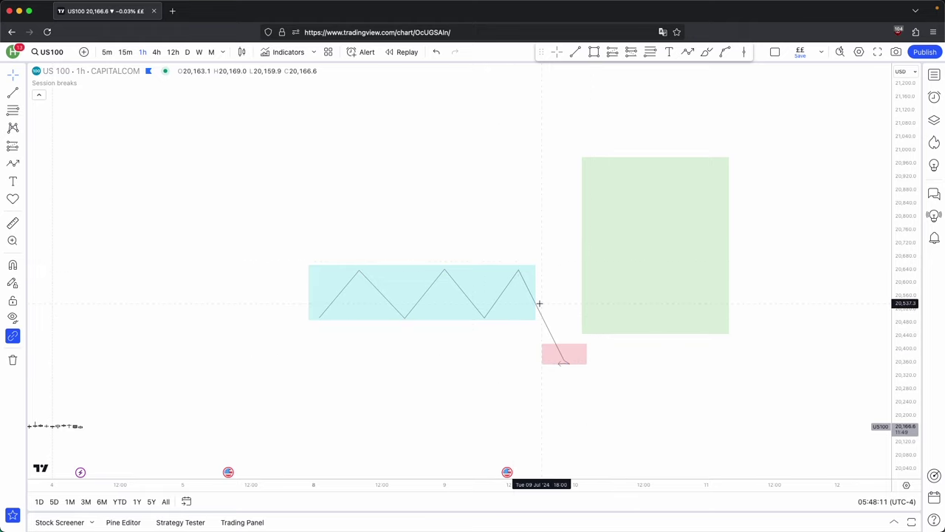
Step: Draw a large path that rises above the blue range, falls back into it and rises above the green box, then delete it
{"action": "left_click_drag", "start_coordinate": [537, 325], "coordinate": [529, 278]}
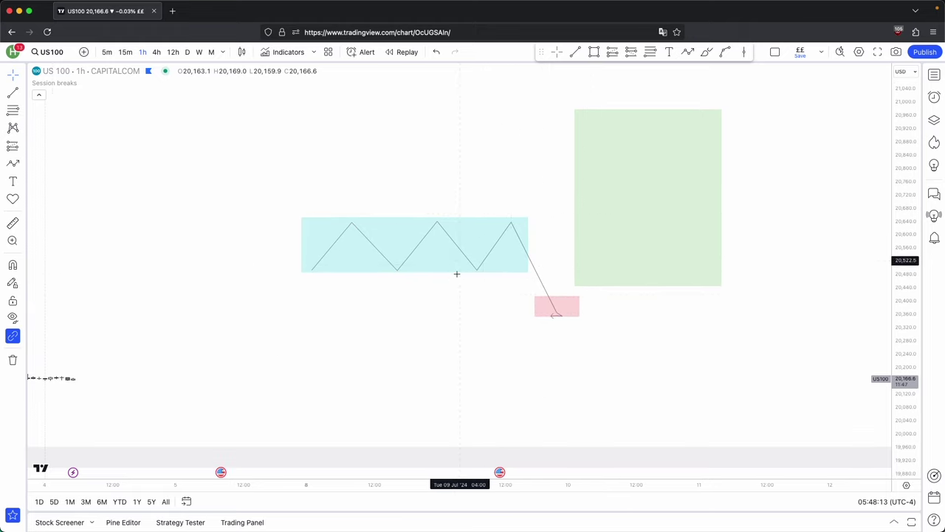
{"action": "left_click", "coordinate": [693, 54]}
{"action": "left_click", "coordinate": [187, 399]}
{"action": "left_click", "coordinate": [437, 129]}
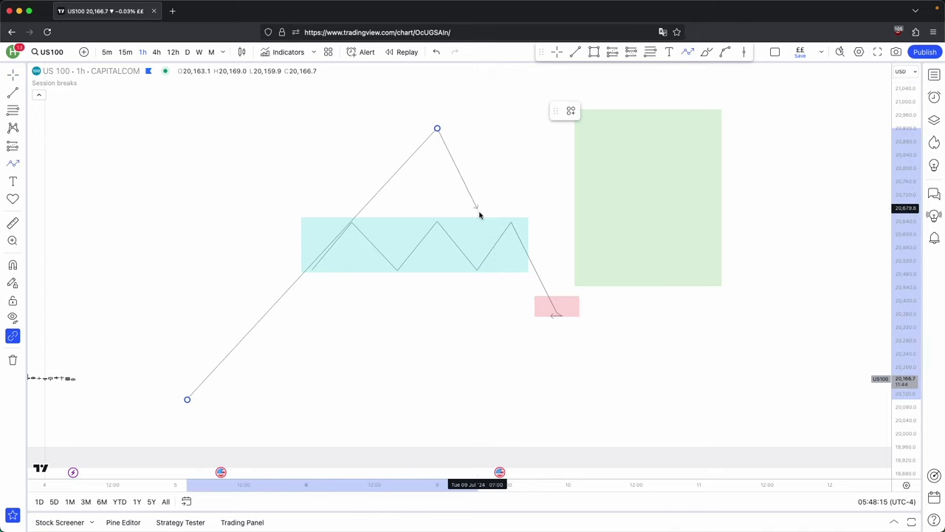
{"action": "left_click", "coordinate": [511, 242]}
{"action": "left_click", "coordinate": [636, 73]}
{"action": "left_click", "coordinate": [699, 109]}
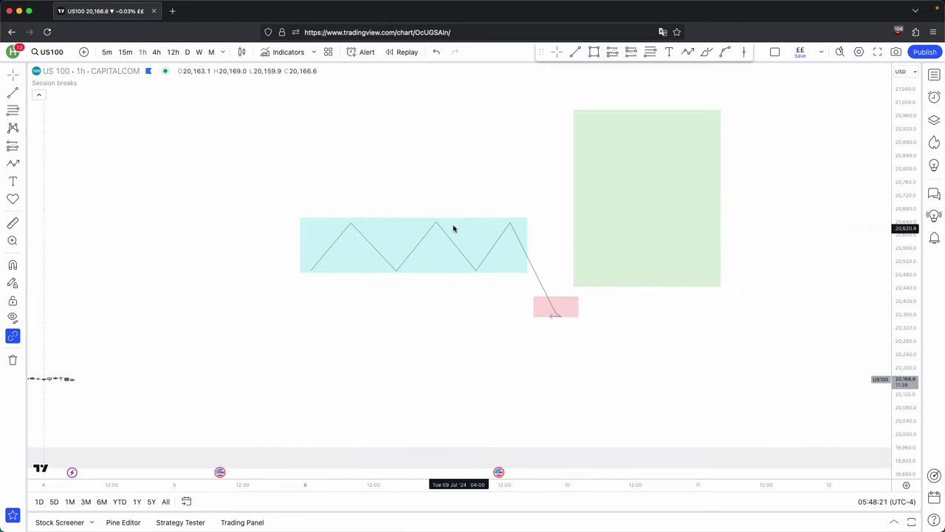
{"action": "left_click", "coordinate": [640, 444]}
{"action": "left_click", "coordinate": [730, 110]}
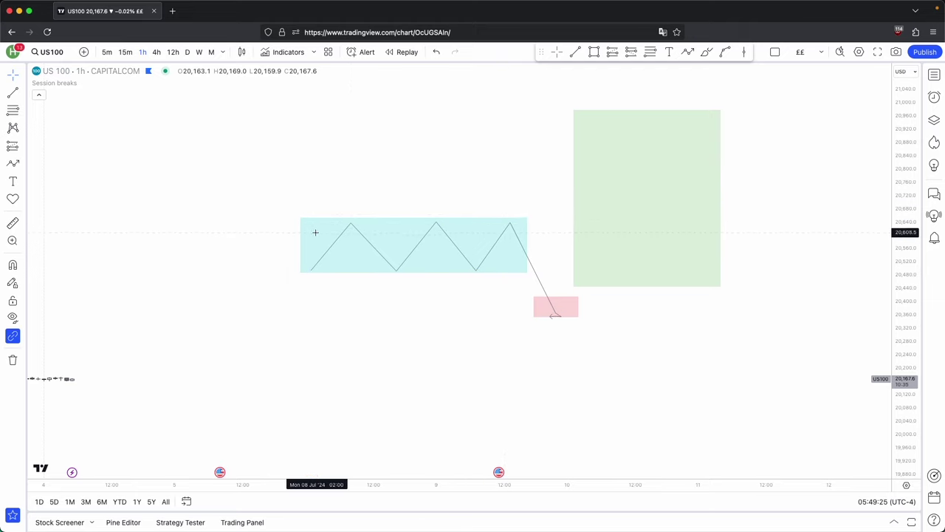
Step: Turn the path's last peak into a sweep above the shortened blue range, marked by a line along the range highs and a small green box
{"action": "left_click_drag", "start_coordinate": [507, 224], "coordinate": [493, 247]}
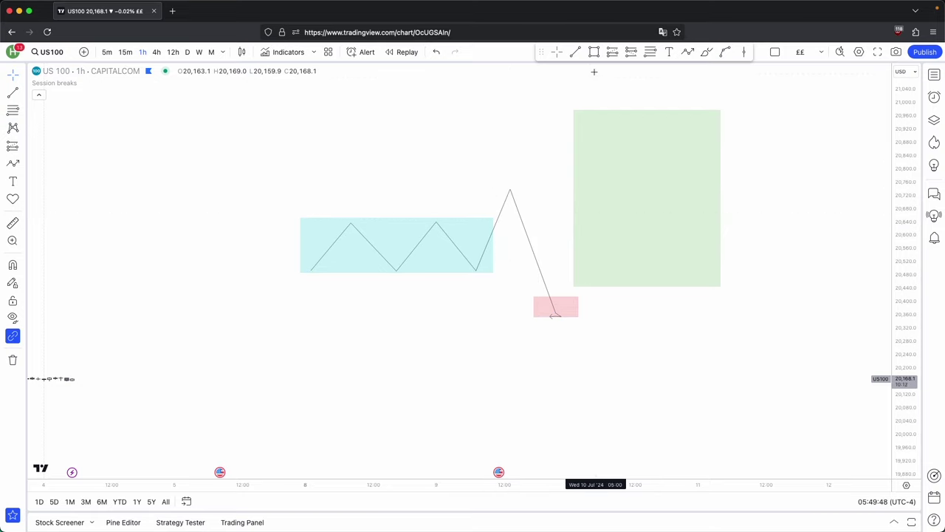
{"action": "left_click", "coordinate": [583, 53]}
{"action": "left_click", "coordinate": [340, 218]}
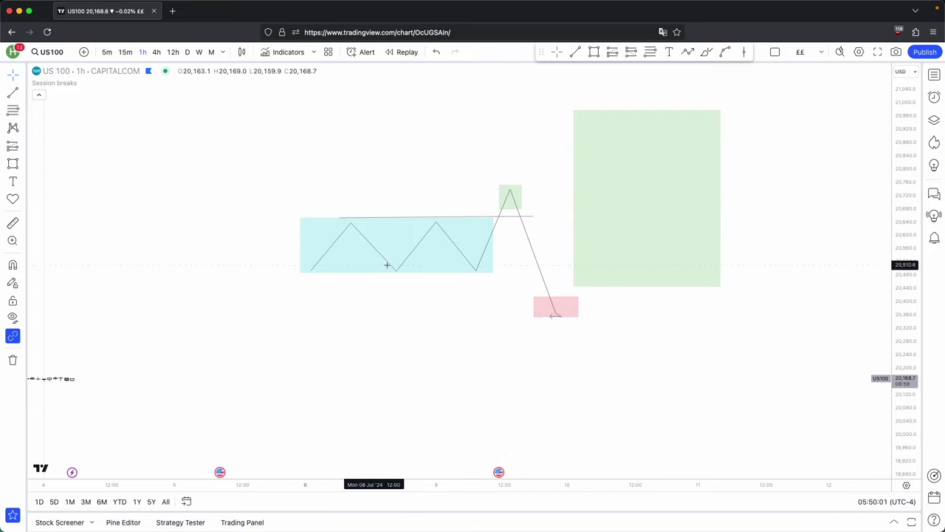
Step: Draw a large path that rises above the blue range, falls to the pink box and rises above the green box, then delete it
{"action": "left_click", "coordinate": [688, 52]}
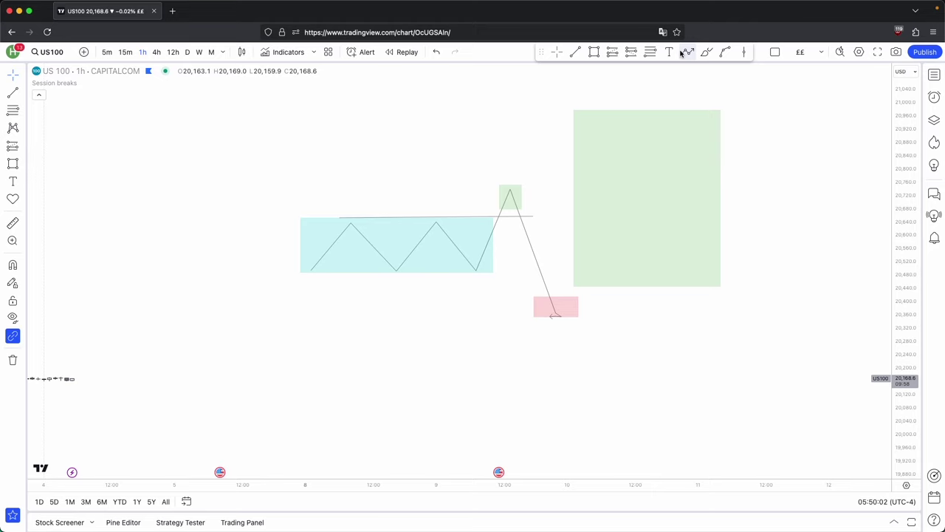
{"action": "left_click", "coordinate": [237, 439]}
{"action": "left_click", "coordinate": [356, 157]}
{"action": "left_click", "coordinate": [551, 314]}
{"action": "double_click", "coordinate": [641, 82]}
{"action": "left_click", "coordinate": [696, 111]}
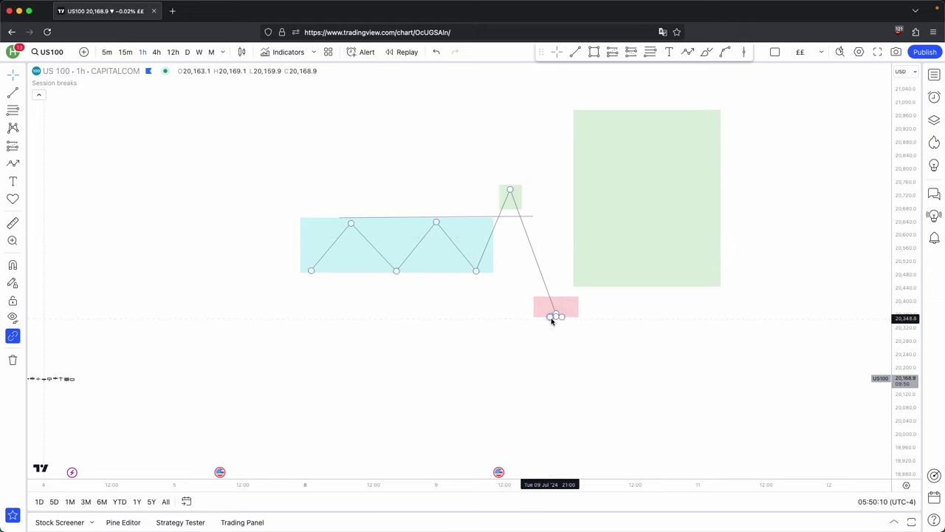
Step: Move the end point of the price path from the pink box up to the top of the large green box
{"action": "left_click", "coordinate": [551, 317]}
{"action": "double_click", "coordinate": [623, 111]}
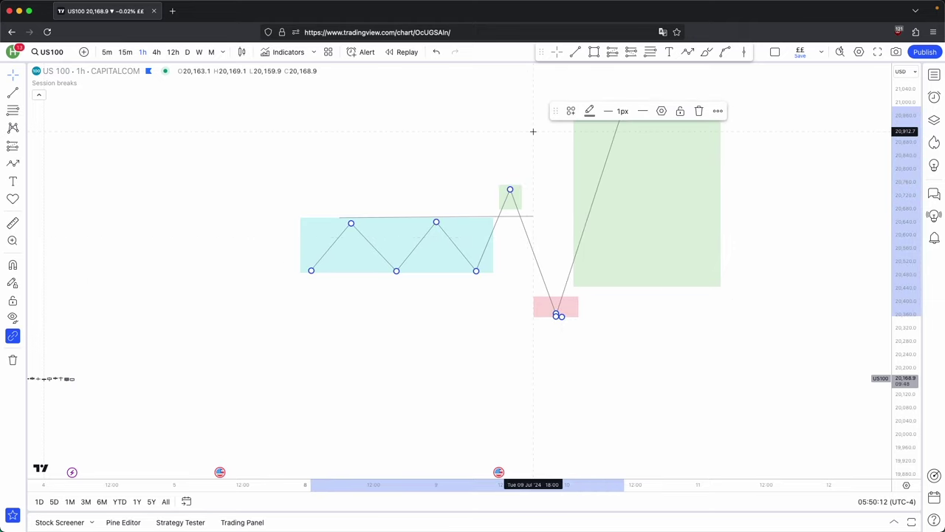
{"action": "left_click", "coordinate": [533, 132]}
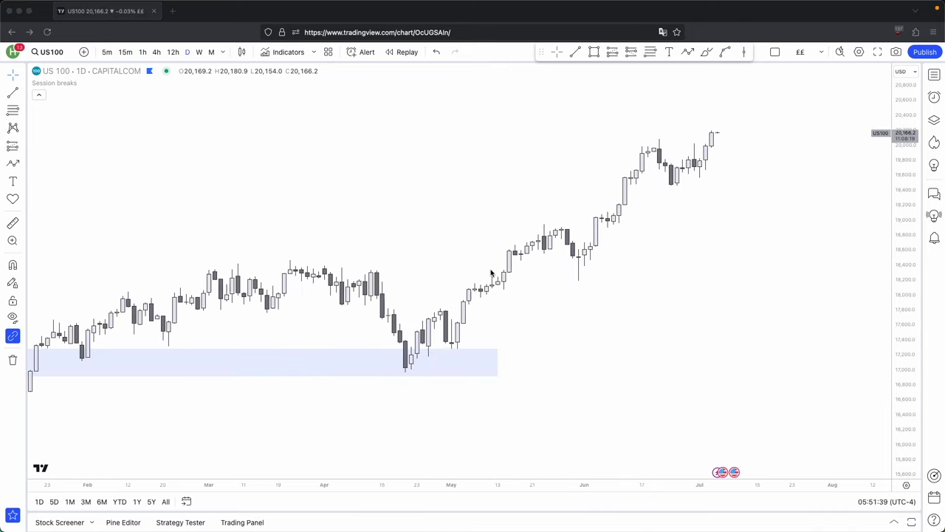
Step: Draw a path from the April low in the blue zone up to the recent highs on the daily chart, then delete it
{"action": "left_click_drag", "start_coordinate": [504, 314], "coordinate": [555, 262]}
{"action": "left_click_drag", "start_coordinate": [905, 410], "coordinate": [906, 295]}
{"action": "scroll", "coordinate": [775, 357], "scroll_direction": "down", "scroll_amount": 1}
{"action": "left_click_drag", "start_coordinate": [635, 330], "coordinate": [518, 416]}
{"action": "left_click_drag", "start_coordinate": [649, 114], "coordinate": [644, 124]}
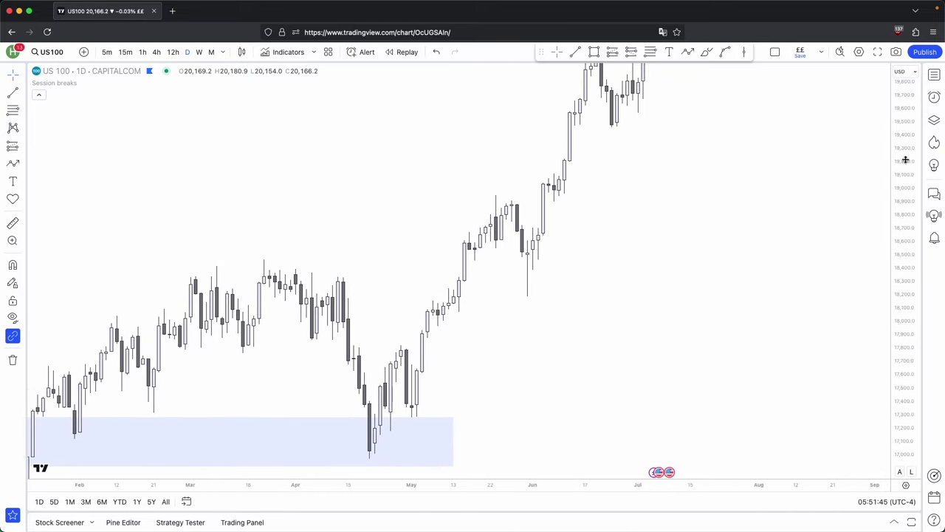
{"action": "left_click_drag", "start_coordinate": [903, 158], "coordinate": [903, 273]}
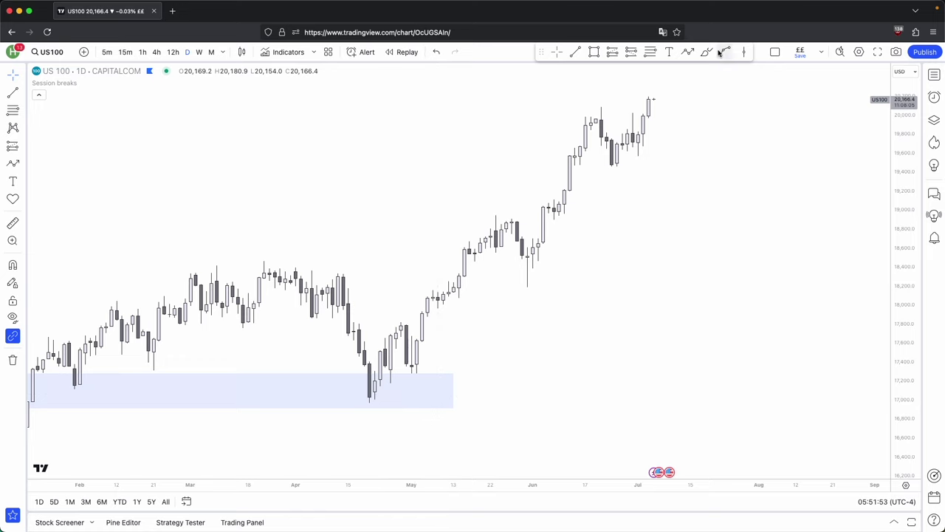
{"action": "left_click", "coordinate": [690, 53]}
{"action": "left_click", "coordinate": [385, 402]}
{"action": "left_click", "coordinate": [691, 129]}
{"action": "left_click", "coordinate": [701, 109]}
Step: Draw a bullish path in the empty space beside the candles that ranges, sweeps below the lows, rallies, pulls back and rallies higher
{"action": "scroll", "coordinate": [698, 224], "scroll_direction": "right", "scroll_amount": 5}
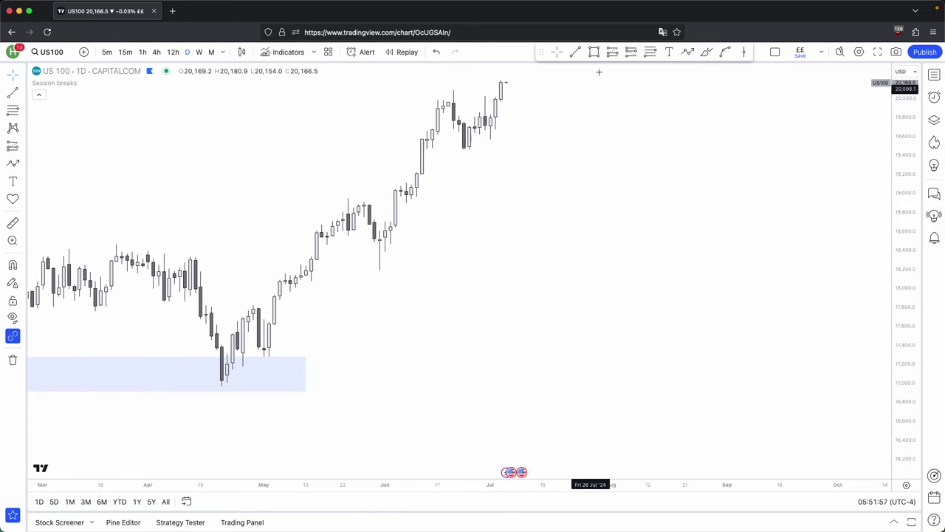
{"action": "left_click", "coordinate": [448, 295]}
{"action": "left_click", "coordinate": [464, 264]}
{"action": "left_click", "coordinate": [490, 295]}
{"action": "left_click", "coordinate": [506, 271]}
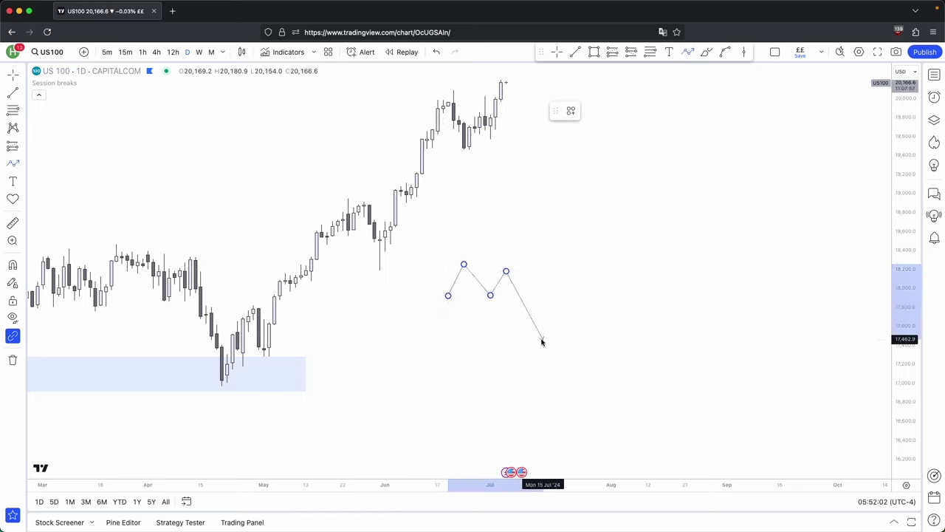
{"action": "left_click", "coordinate": [542, 341]}
{"action": "left_click", "coordinate": [564, 208]}
{"action": "left_click", "coordinate": [585, 268]}
{"action": "left_click", "coordinate": [627, 163]}
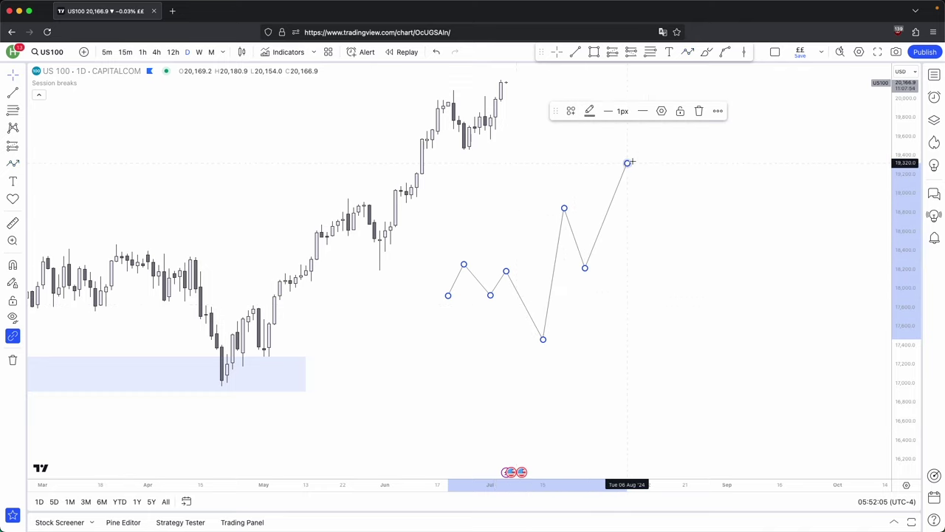
Step: Delete the bullish path and invert the price scale
{"action": "left_click", "coordinate": [698, 111]}
{"action": "right_click", "coordinate": [915, 198]}
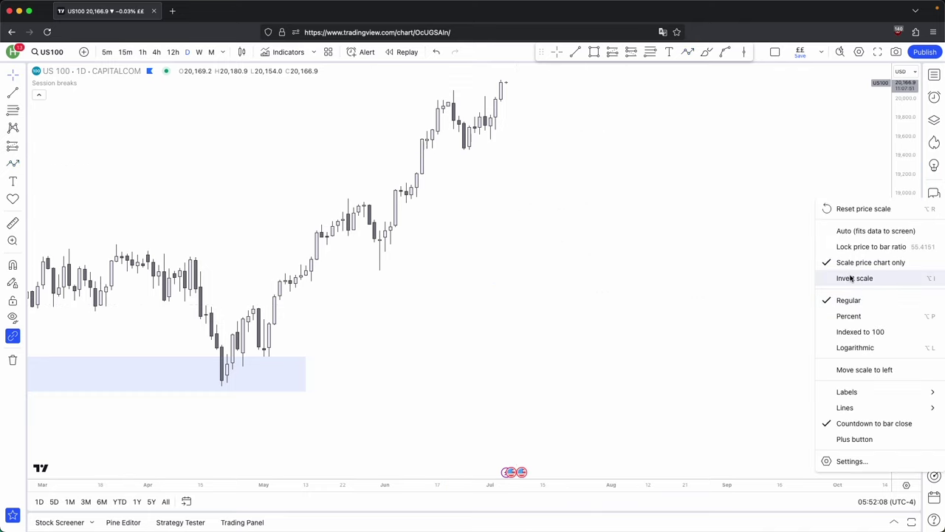
{"action": "left_click", "coordinate": [851, 278]}
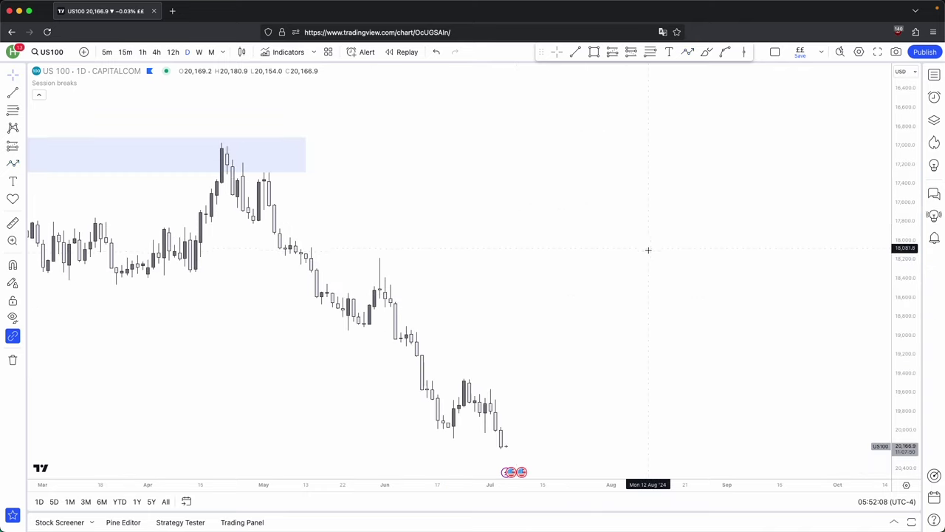
Step: Draw a bearish path beside the inverted candles that ranges, sweeps above the highs, drops, pulls back and drops again
{"action": "left_click", "coordinate": [687, 52]}
{"action": "left_click", "coordinate": [455, 232]}
{"action": "left_click", "coordinate": [471, 192]}
{"action": "left_click", "coordinate": [492, 226]}
{"action": "left_click", "coordinate": [508, 190]}
{"action": "left_click", "coordinate": [545, 228]}
{"action": "left_click", "coordinate": [577, 141]}
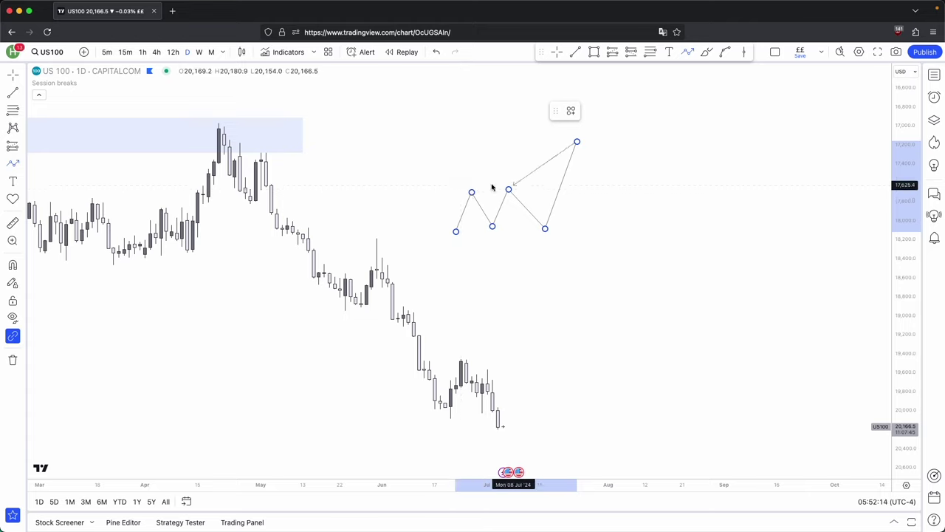
{"action": "left_click", "coordinate": [624, 278]}
{"action": "left_click", "coordinate": [650, 213]}
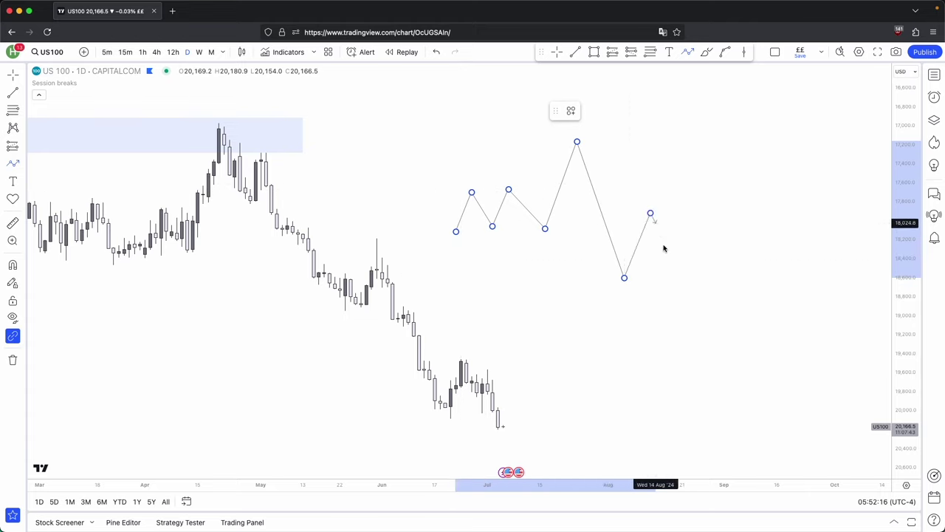
{"action": "left_click", "coordinate": [693, 313]}
Step: Delete the bearish path and turn off the inverted price scale
{"action": "left_click", "coordinate": [696, 111]}
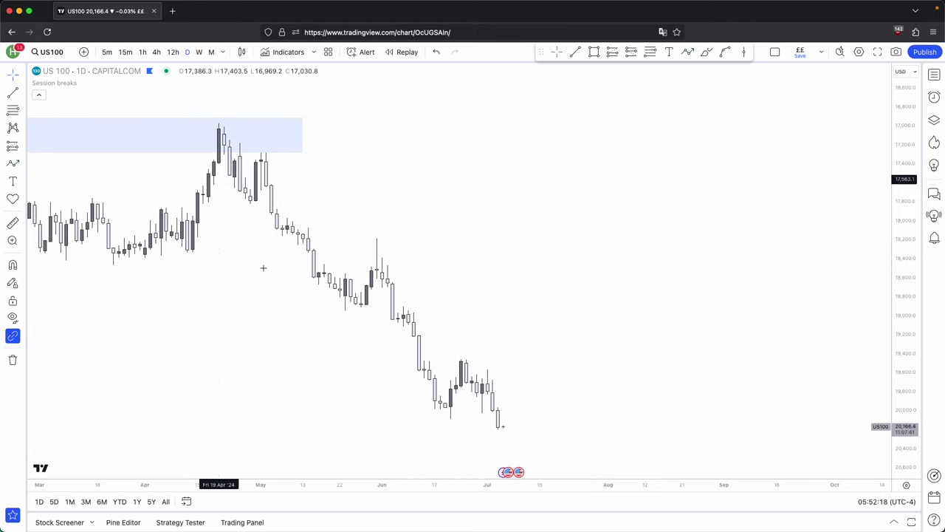
{"action": "right_click", "coordinate": [911, 314]}
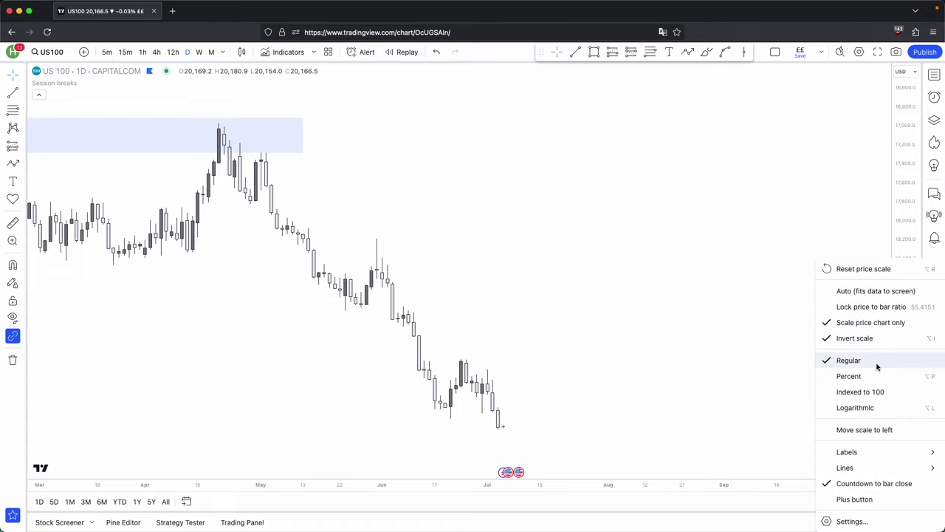
{"action": "left_click", "coordinate": [850, 337]}
Step: Draw a green rectangle around the consolidation range in the second half of May
{"action": "left_click_drag", "start_coordinate": [460, 291], "coordinate": [445, 342]}
{"action": "mouse_move", "coordinate": [413, 243]}
{"action": "left_mouse_down"}
{"action": "mouse_move", "coordinate": [553, 256]}
{"action": "mouse_move", "coordinate": [555, 269]}
{"action": "left_mouse_up"}
{"action": "left_click", "coordinate": [594, 54]}
{"action": "left_click_drag", "start_coordinate": [905, 330], "coordinate": [905, 262]}
{"action": "left_click_drag", "start_coordinate": [735, 297], "coordinate": [768, 293]}
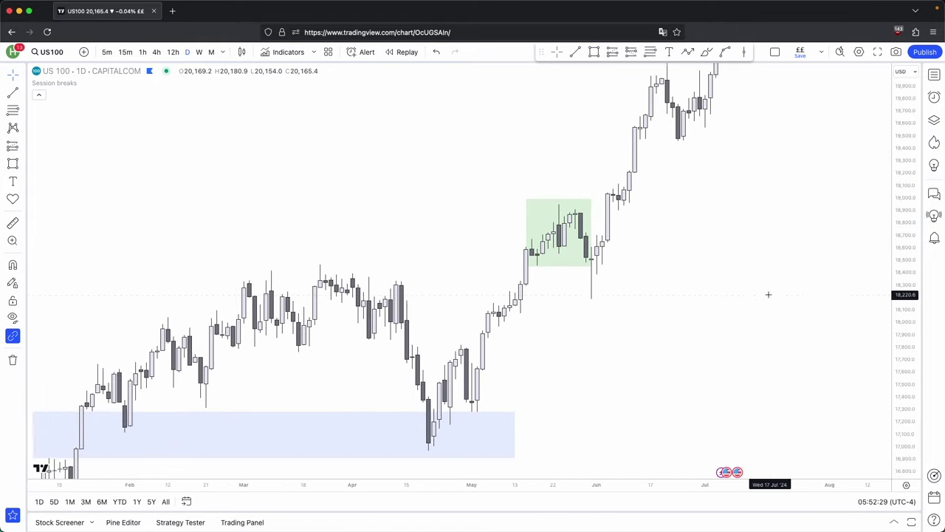
Step: Measure across the green range box, and the price rise after the sweep from the range low to the range high
{"action": "scroll", "coordinate": [768, 293], "scroll_direction": "up", "scroll_amount": 2}
{"action": "left_click", "coordinate": [468, 155], "text": "shift"}
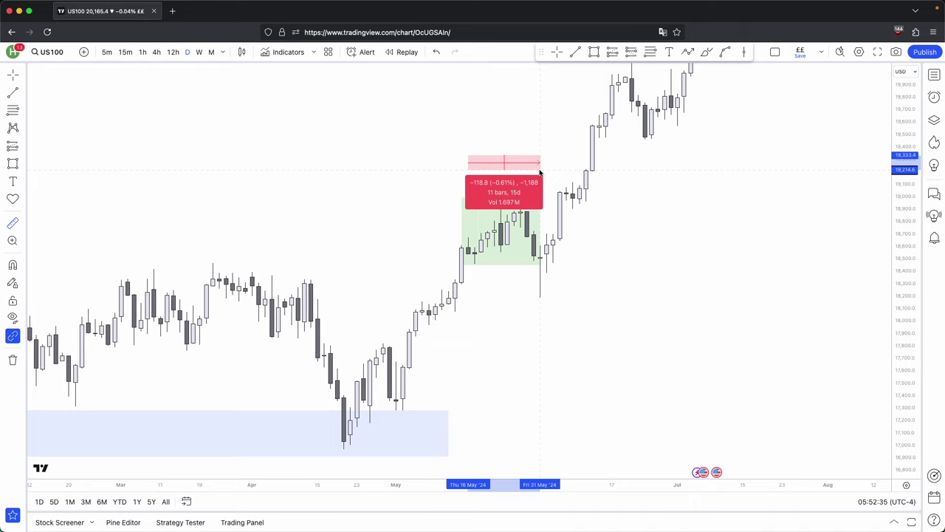
{"action": "left_click", "coordinate": [546, 264], "text": "shift"}
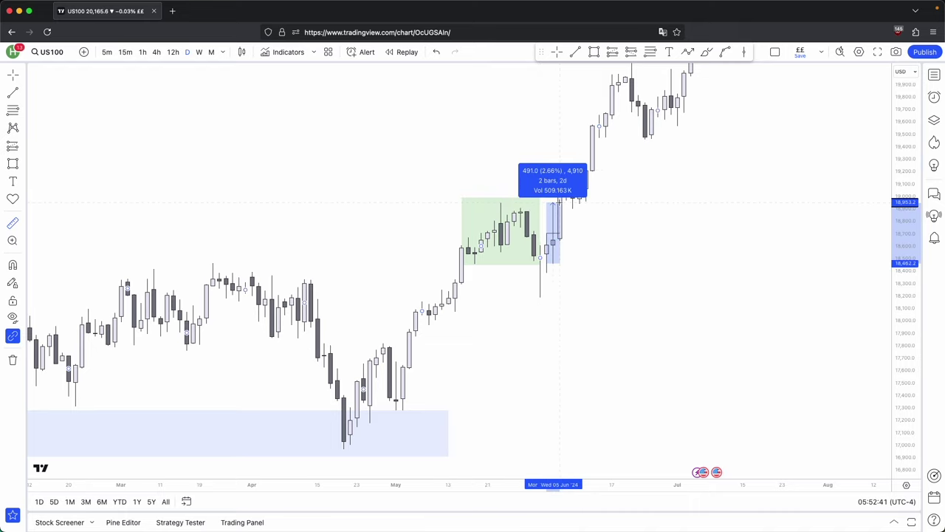
{"action": "left_click", "coordinate": [560, 203]}
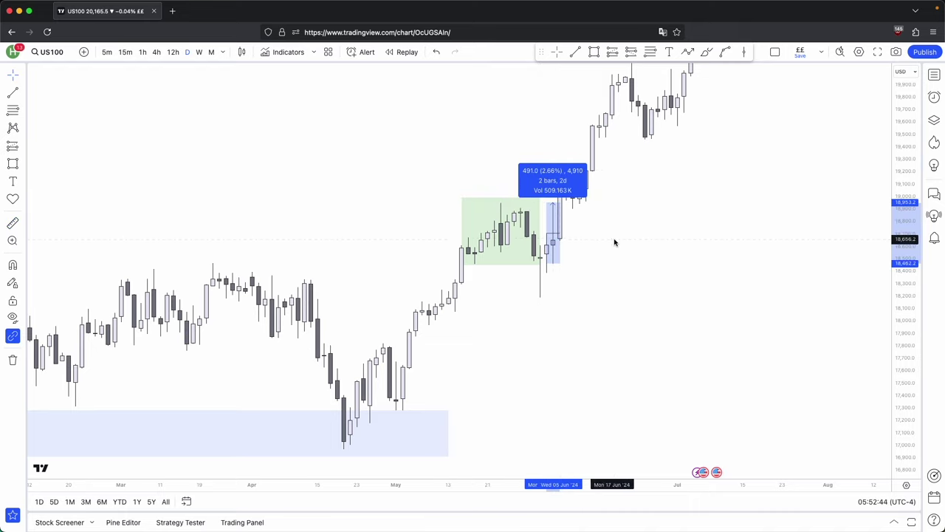
{"action": "left_click", "coordinate": [617, 248]}
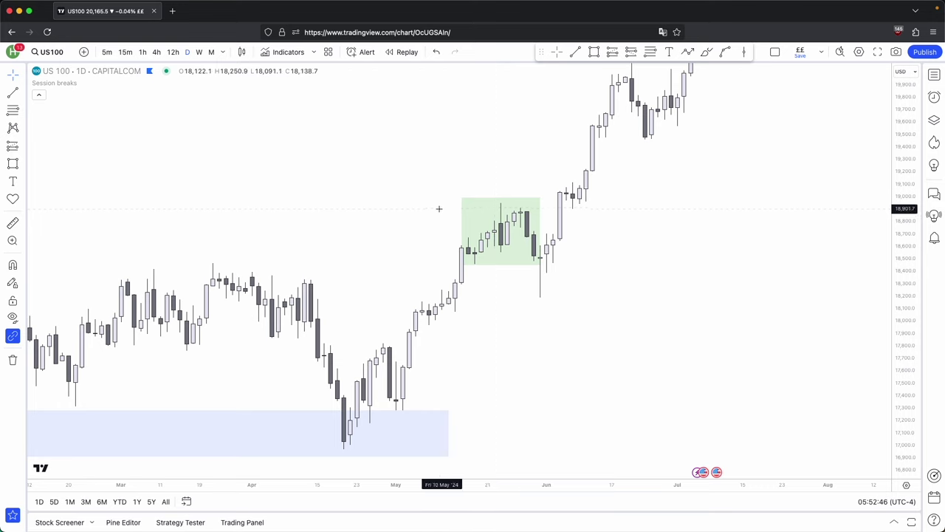
Step: Draw trend lines along the low and the high of the green range, both extending past its end into June
{"action": "left_click", "coordinate": [577, 56]}
{"action": "left_click", "coordinate": [475, 265], "text": "super"}
{"action": "left_click", "coordinate": [572, 268], "text": "shift"}
{"action": "left_click_drag", "start_coordinate": [775, 252], "coordinate": [788, 260]}
{"action": "left_click", "coordinate": [575, 51]}
{"action": "left_click", "coordinate": [512, 211]}
{"action": "left_click", "coordinate": [591, 217]}
{"action": "left_click_drag", "start_coordinate": [591, 217], "coordinate": [595, 208]}
Step: Resize the green range box to span 16 to 30 May, between about 18,461 and 18,917
{"action": "left_click_drag", "start_coordinate": [657, 255], "coordinate": [627, 247]}
{"action": "left_click_drag", "start_coordinate": [895, 325], "coordinate": [895, 257]}
{"action": "scroll", "coordinate": [675, 249], "scroll_direction": "up", "scroll_amount": 3}
{"action": "mouse_move", "coordinate": [416, 175]}
{"action": "left_mouse_down"}
{"action": "mouse_move", "coordinate": [414, 197]}
{"action": "mouse_move", "coordinate": [423, 187]}
{"action": "left_mouse_up"}
{"action": "left_click_drag", "start_coordinate": [514, 262], "coordinate": [506, 259]}
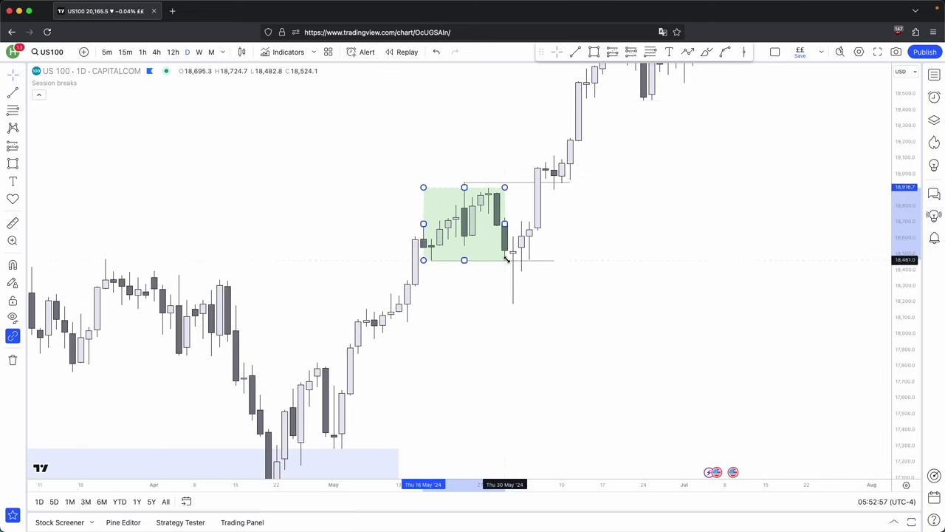
{"action": "left_click", "coordinate": [514, 276]}
Step: Draw a green zone on the 11 April candle from 17,994.3 to 18,303.2 and extend it into early June
{"action": "left_click", "coordinate": [594, 52]}
{"action": "left_click", "coordinate": [220, 337]}
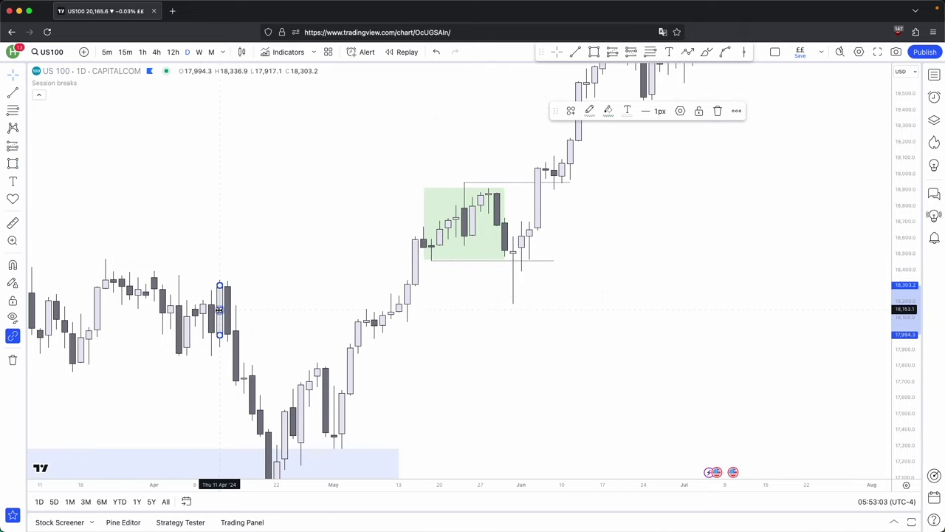
{"action": "left_click_drag", "start_coordinate": [219, 308], "coordinate": [554, 310]}
{"action": "left_click", "coordinate": [626, 398]}
{"action": "left_click_drag", "start_coordinate": [614, 384], "coordinate": [659, 365]}
Step: Draw a thin green zone just below about 18,300 at the mid-May candles and extend it to about mid-June
{"action": "left_click", "coordinate": [594, 52]}
{"action": "left_click", "coordinate": [441, 280]}
{"action": "left_click", "coordinate": [455, 271]}
{"action": "left_click_drag", "start_coordinate": [456, 274], "coordinate": [626, 287]}
{"action": "left_click", "coordinate": [617, 325]}
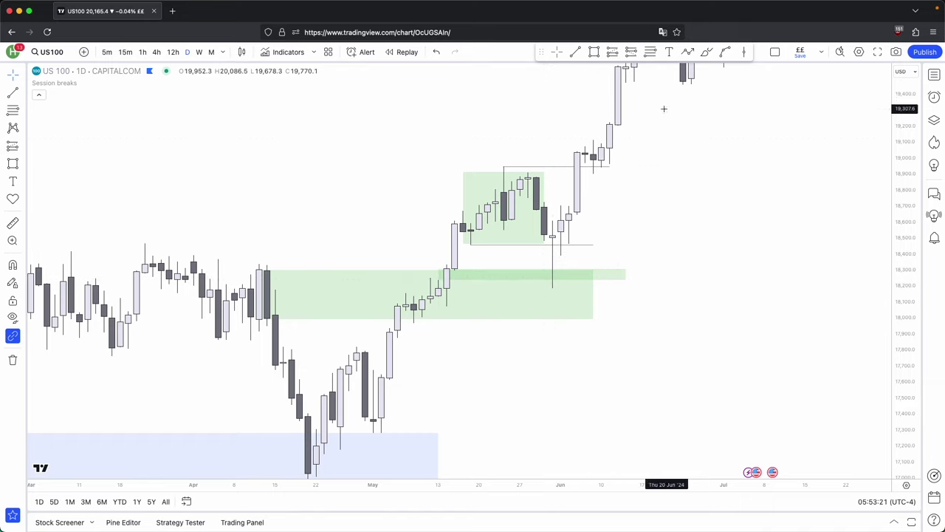
Step: Draw a rectangle around the sweep candle below the range low and fill it pink
{"action": "scroll", "coordinate": [677, 207], "scroll_direction": "right", "scroll_amount": 3}
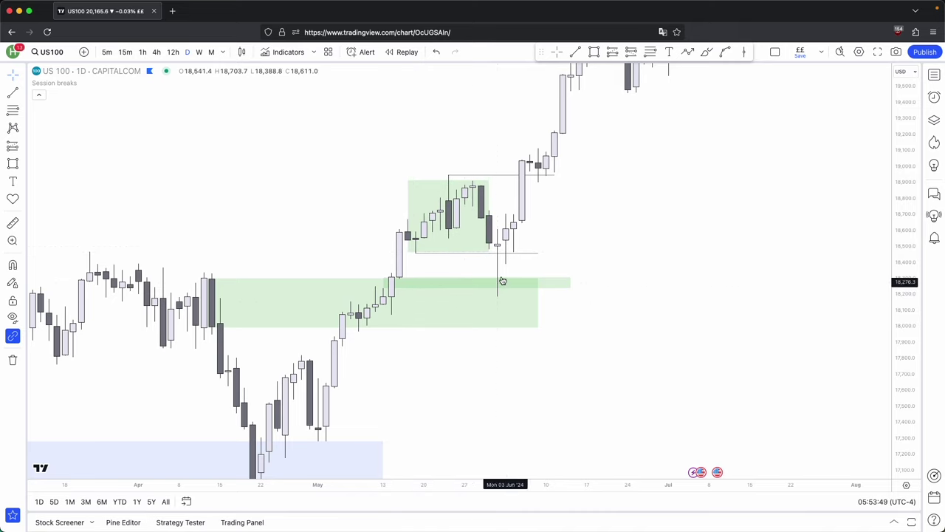
{"action": "left_click_drag", "start_coordinate": [539, 230], "coordinate": [540, 259]}
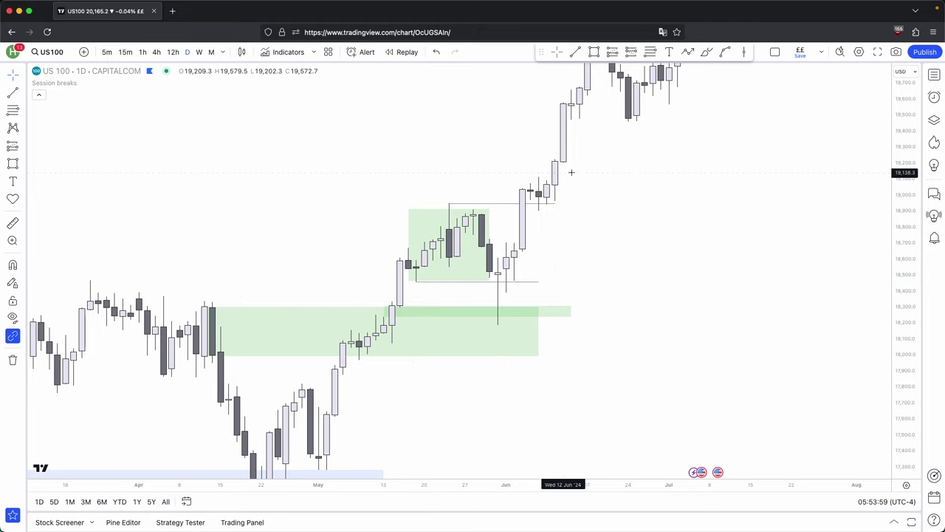
{"action": "left_click_drag", "start_coordinate": [569, 172], "coordinate": [550, 223]}
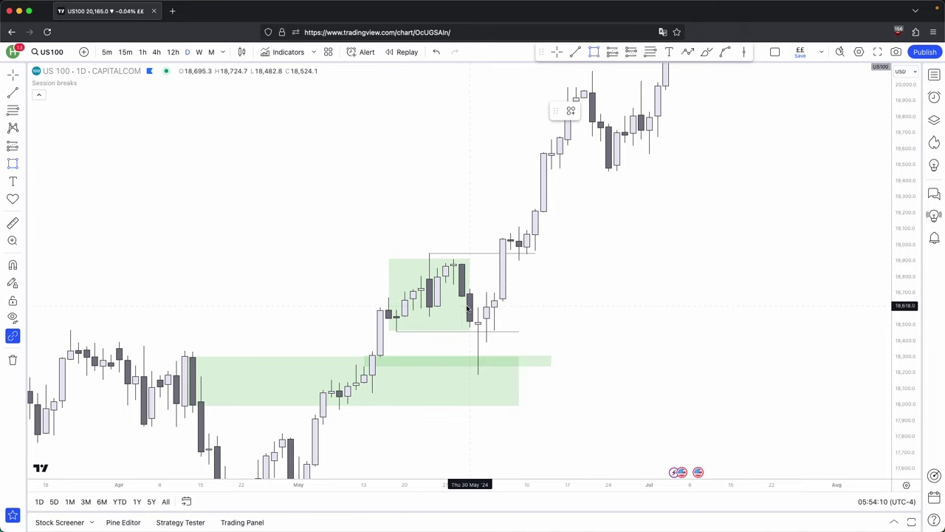
{"action": "left_click", "coordinate": [478, 334]}
{"action": "left_click", "coordinate": [608, 111]}
{"action": "left_click", "coordinate": [608, 144]}
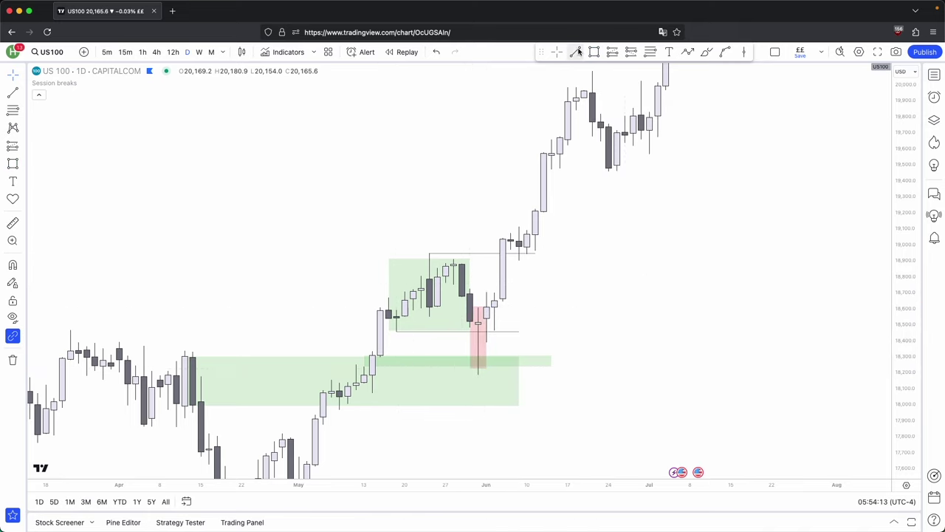
Step: Draw a pink rectangle over the expansion from 4 to 13 June, between 18,448.7 and 19,643.2
{"action": "key", "text": "alt+shift+r"}
{"action": "left_click_drag", "start_coordinate": [494, 333], "coordinate": [550, 142]}
{"action": "left_click", "coordinate": [550, 144]}
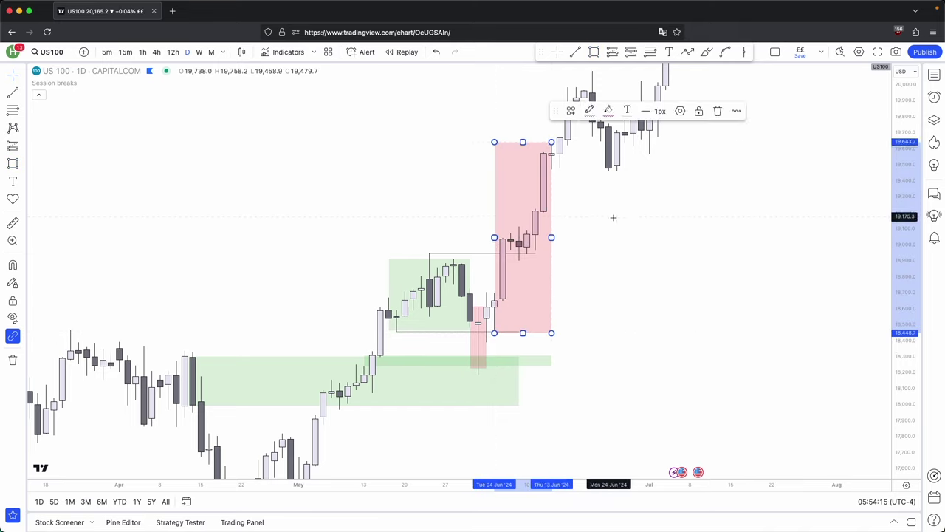
{"action": "left_click", "coordinate": [614, 217]}
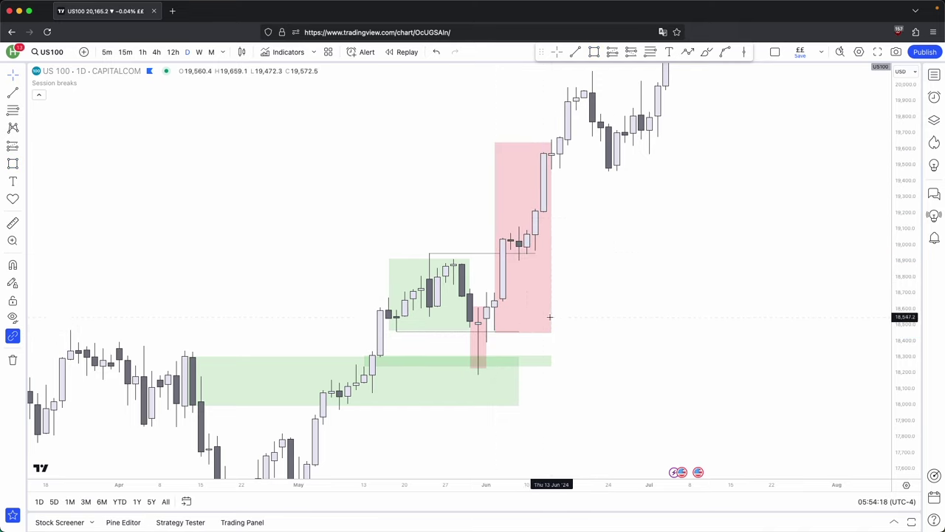
Step: Measure the price rise beside the pink expansion box, starting from the level of the range low
{"action": "left_click", "coordinate": [550, 317]}
{"action": "left_click", "coordinate": [478, 198]}
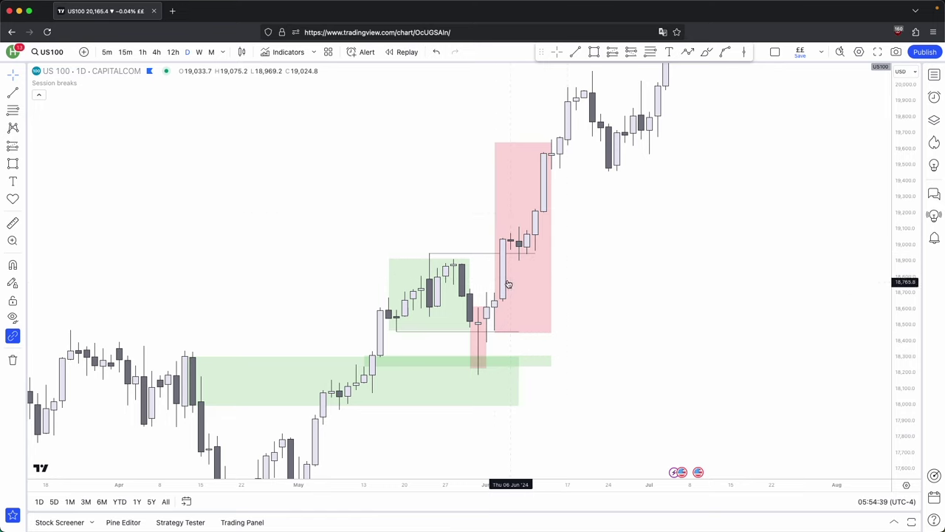
{"action": "left_click", "coordinate": [560, 330]}
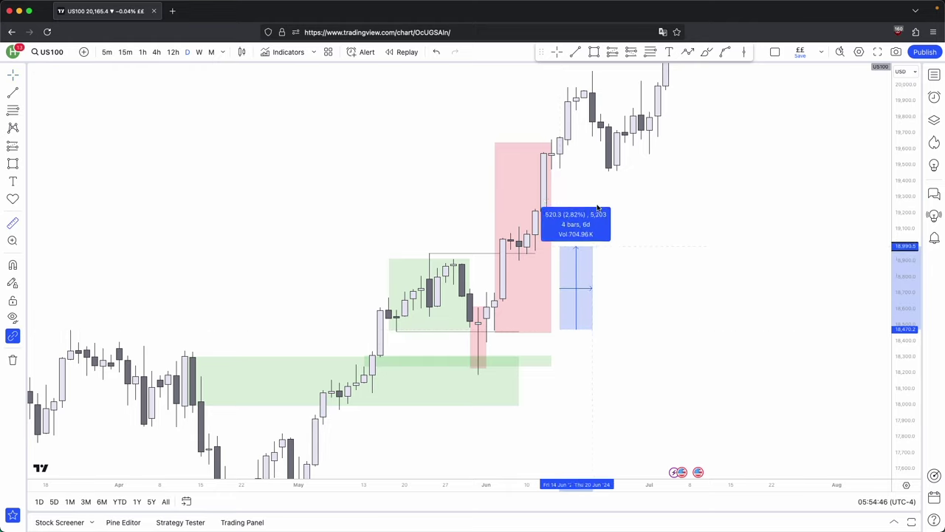
{"action": "left_click", "coordinate": [752, 324]}
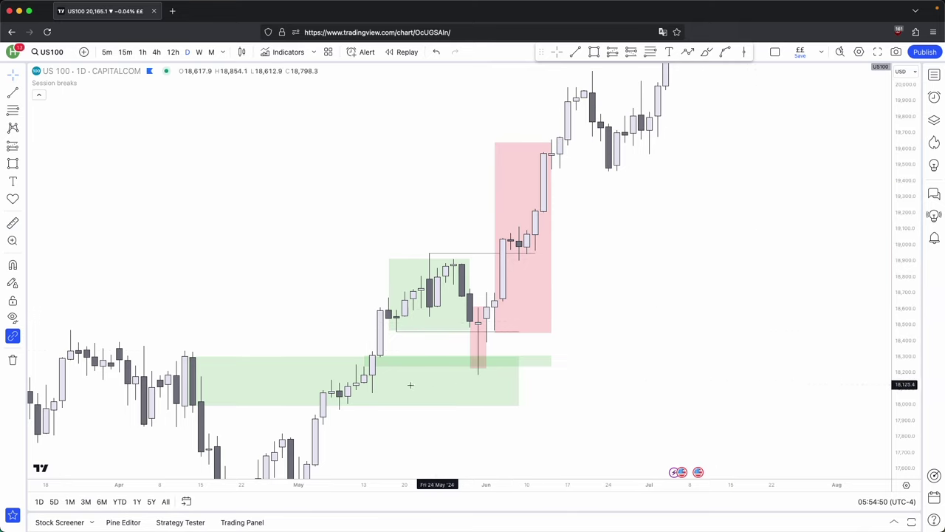
Step: Delete the range, sweep and expansion boxes with their lines, plus the two green zones below them
{"action": "left_click_drag", "start_coordinate": [627, 331], "coordinate": [325, 208]}
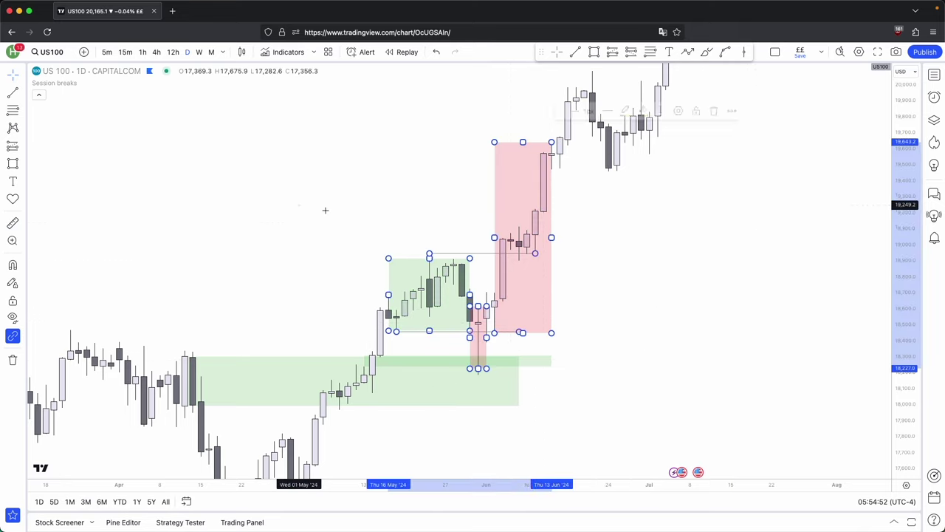
{"action": "left_click", "coordinate": [718, 112]}
{"action": "left_click_drag", "start_coordinate": [670, 265], "coordinate": [695, 216]}
{"action": "left_click_drag", "start_coordinate": [605, 384], "coordinate": [205, 258]}
{"action": "left_click", "coordinate": [719, 113]}
Step: Draw a green rectangle over the range above the blue zone, from 29 February to 15 April 2024, about 17,800 to 18,460
{"action": "left_click_drag", "start_coordinate": [579, 295], "coordinate": [840, 183]}
{"action": "scroll", "coordinate": [649, 191], "scroll_direction": "down", "scroll_amount": 3}
{"action": "left_click_drag", "start_coordinate": [902, 306], "coordinate": [902, 340]}
{"action": "left_click_drag", "start_coordinate": [489, 267], "coordinate": [423, 286]}
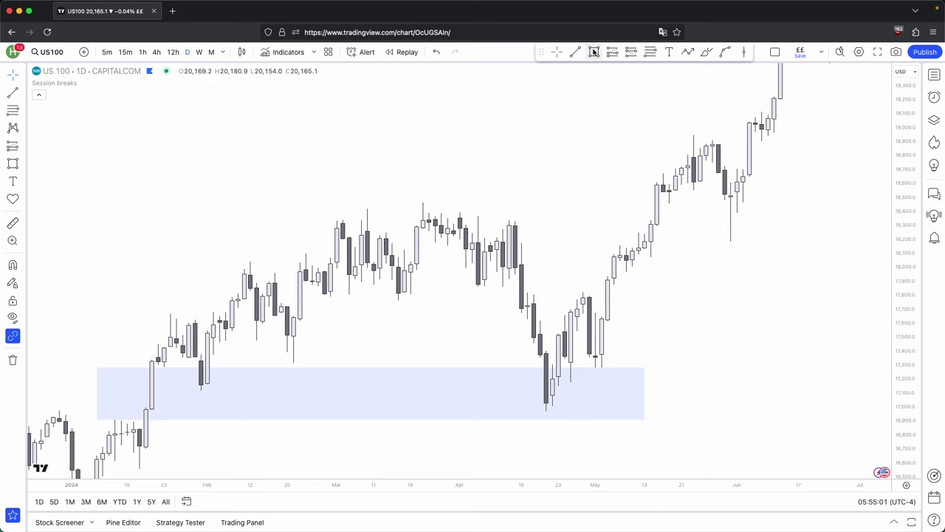
{"action": "left_click", "coordinate": [330, 201]}
{"action": "left_click", "coordinate": [522, 297]}
{"action": "left_click", "coordinate": [569, 258]}
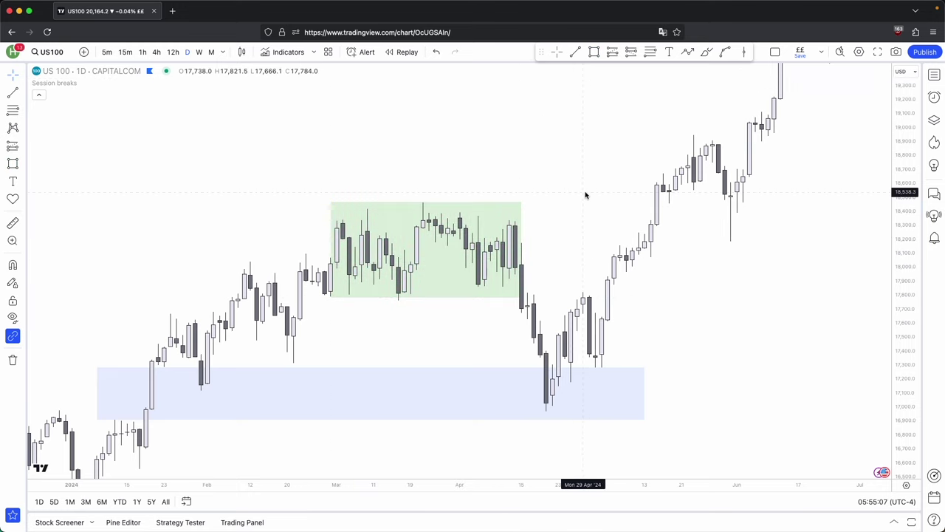
Step: Draw a rectangle over the sweep from 11 April to 3 May, between 17,702.8 and 16,980.1, and give it the pink template
{"action": "scroll", "coordinate": [517, 258], "scroll_direction": "right", "scroll_amount": 2}
{"action": "mouse_move", "coordinate": [470, 306]}
{"action": "left_mouse_down"}
{"action": "mouse_move", "coordinate": [555, 382]}
{"action": "mouse_move", "coordinate": [567, 407]}
{"action": "left_mouse_up"}
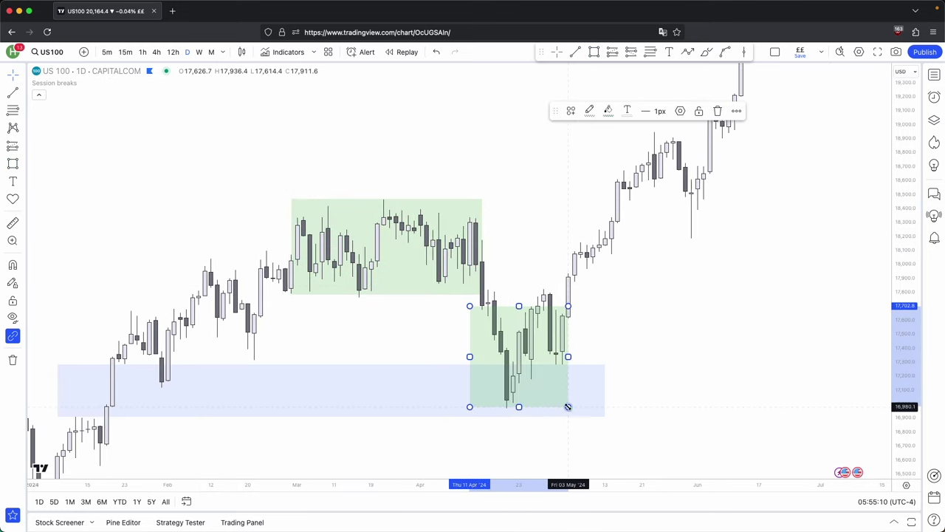
{"action": "left_click", "coordinate": [571, 111]}
{"action": "left_click", "coordinate": [614, 249]}
Step: Draw a pink rectangle over the expansion from early May to 31 May, with its top at 18,921.8
{"action": "left_click_drag", "start_coordinate": [599, 288], "coordinate": [531, 310]}
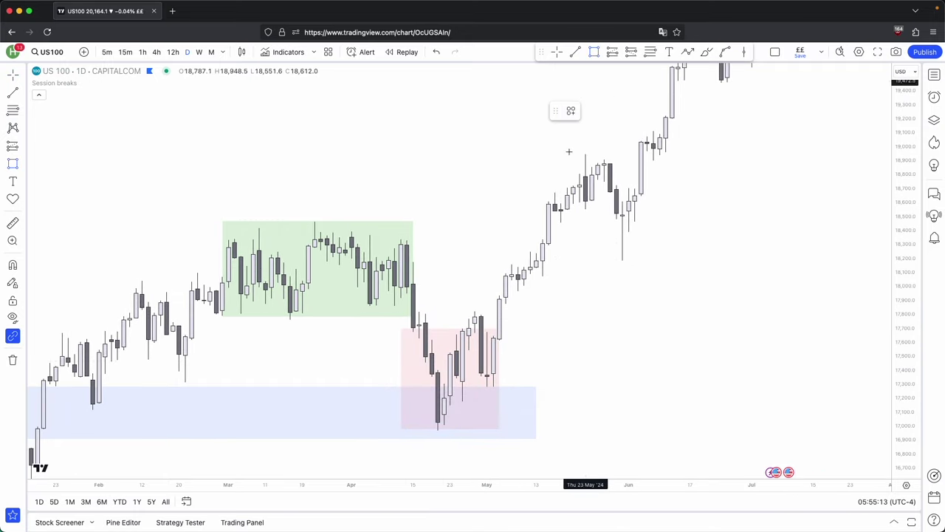
{"action": "left_click_drag", "start_coordinate": [505, 362], "coordinate": [622, 154]}
{"action": "left_click", "coordinate": [668, 242]}
Step: Examine how the marked range, sweep and expansion look on the weekly timeframe, returning to the daily chart
{"action": "scroll", "coordinate": [668, 242], "scroll_direction": "down", "scroll_amount": 3}
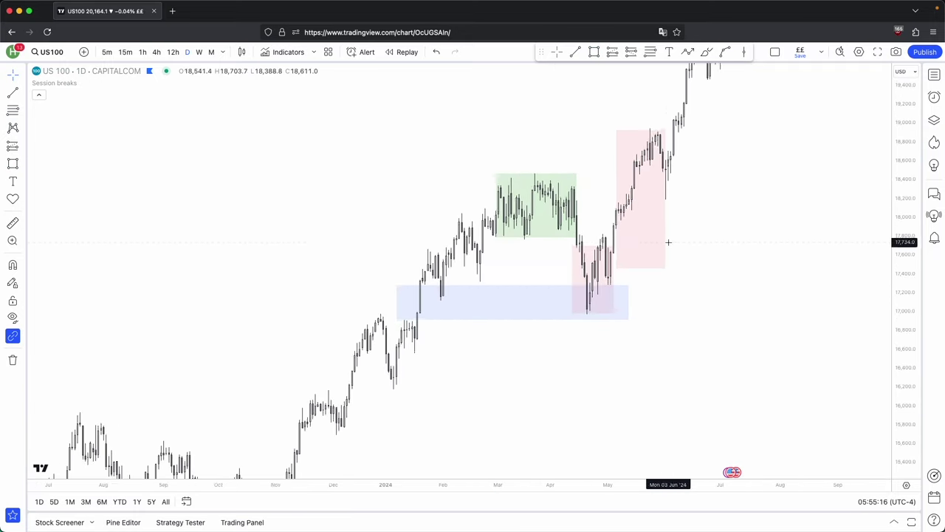
{"action": "left_click_drag", "start_coordinate": [905, 243], "coordinate": [905, 330]}
{"action": "left_click_drag", "start_coordinate": [714, 236], "coordinate": [684, 192]}
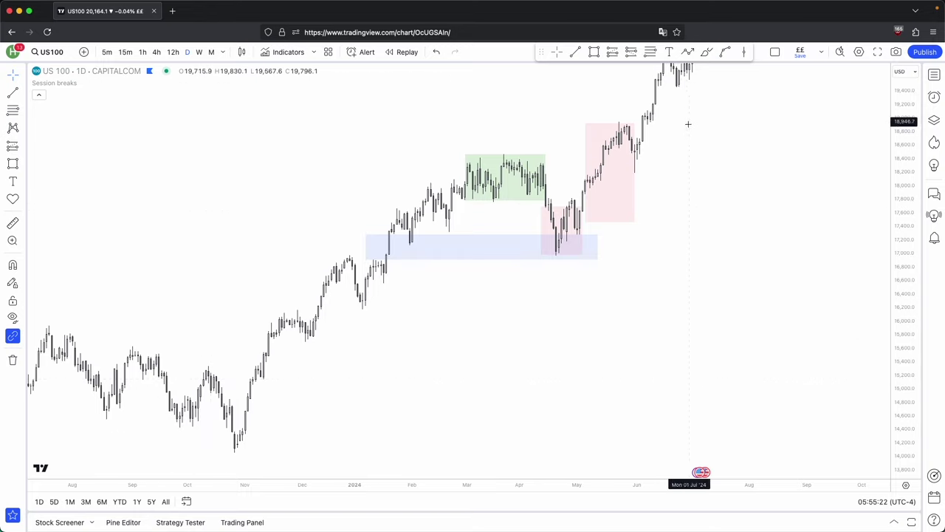
{"action": "left_click_drag", "start_coordinate": [688, 124], "coordinate": [679, 133]}
{"action": "left_click", "coordinate": [198, 51]}
{"action": "scroll", "coordinate": [813, 244], "scroll_direction": "right", "scroll_amount": 5}
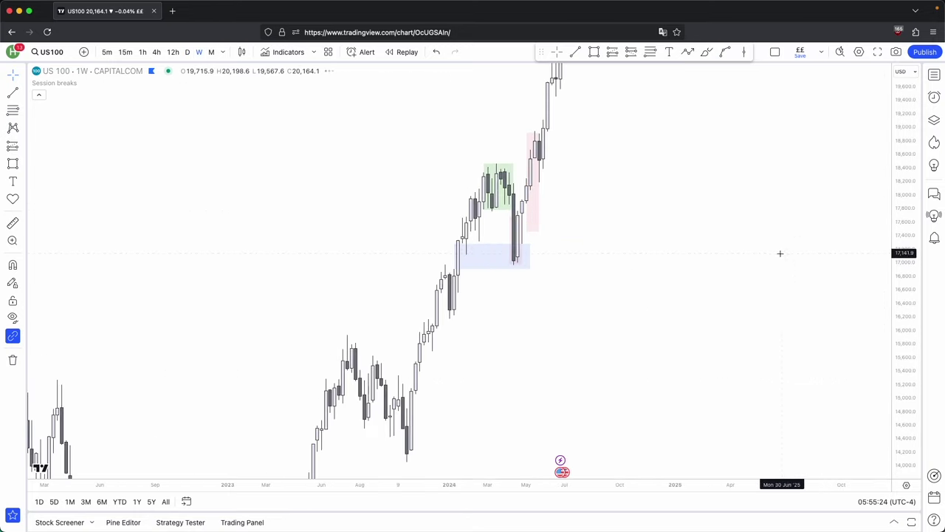
{"action": "left_click_drag", "start_coordinate": [906, 223], "coordinate": [905, 336]}
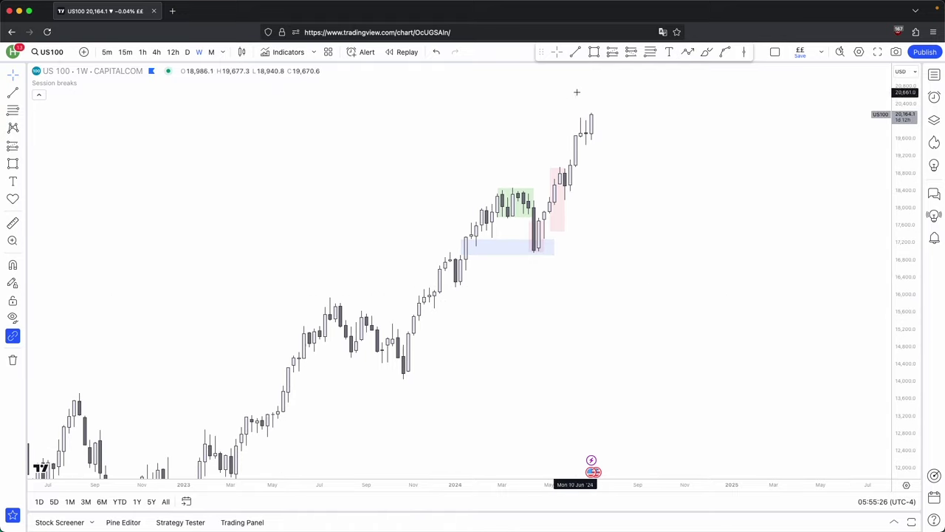
{"action": "scroll", "coordinate": [713, 224], "scroll_direction": "left", "scroll_amount": 3}
{"action": "scroll", "coordinate": [628, 251], "scroll_direction": "up", "scroll_amount": 5}
{"action": "left_click_drag", "start_coordinate": [587, 264], "coordinate": [770, 302]}
{"action": "left_click_drag", "start_coordinate": [913, 338], "coordinate": [914, 148]}
{"action": "scroll", "coordinate": [713, 291], "scroll_direction": "right", "scroll_amount": 1}
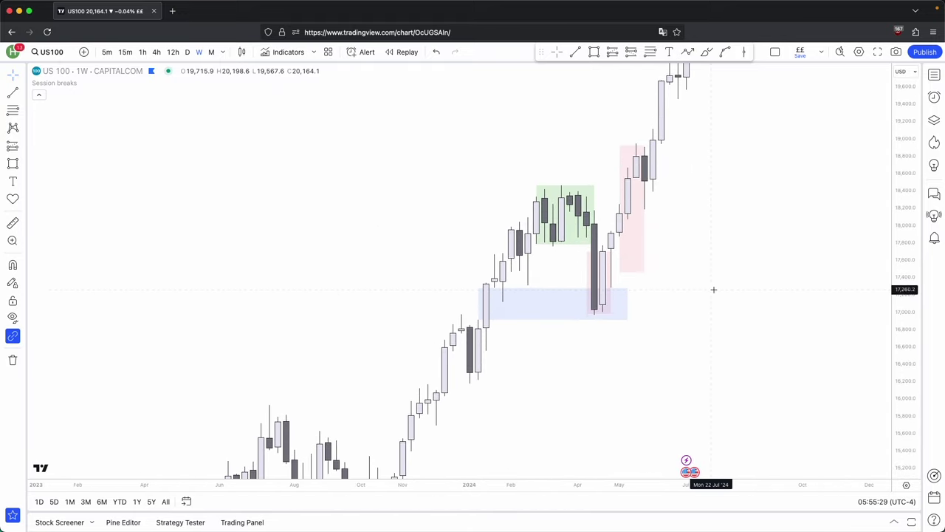
{"action": "scroll", "coordinate": [713, 291], "scroll_direction": "up", "scroll_amount": 2}
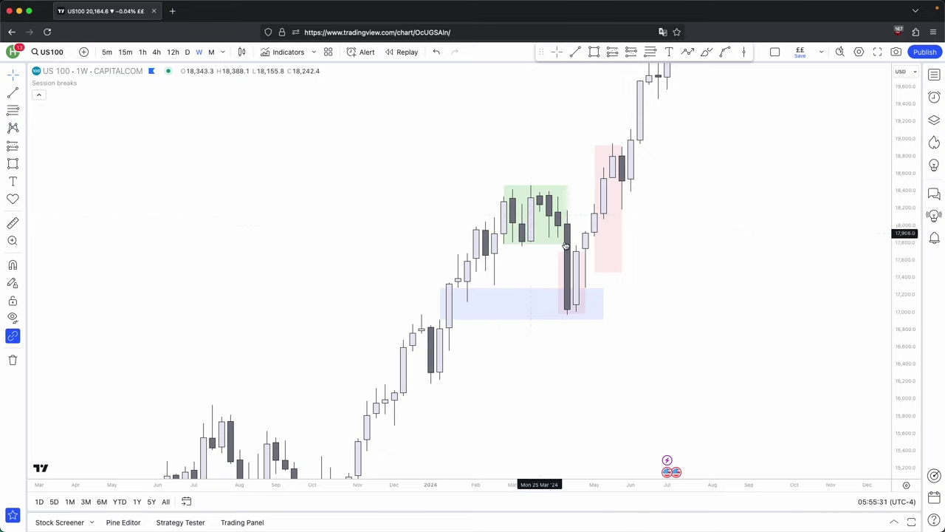
{"action": "left_click_drag", "start_coordinate": [440, 303], "coordinate": [447, 304]}
{"action": "left_click", "coordinate": [441, 299]}
{"action": "left_click_drag", "start_coordinate": [460, 242], "coordinate": [426, 259]}
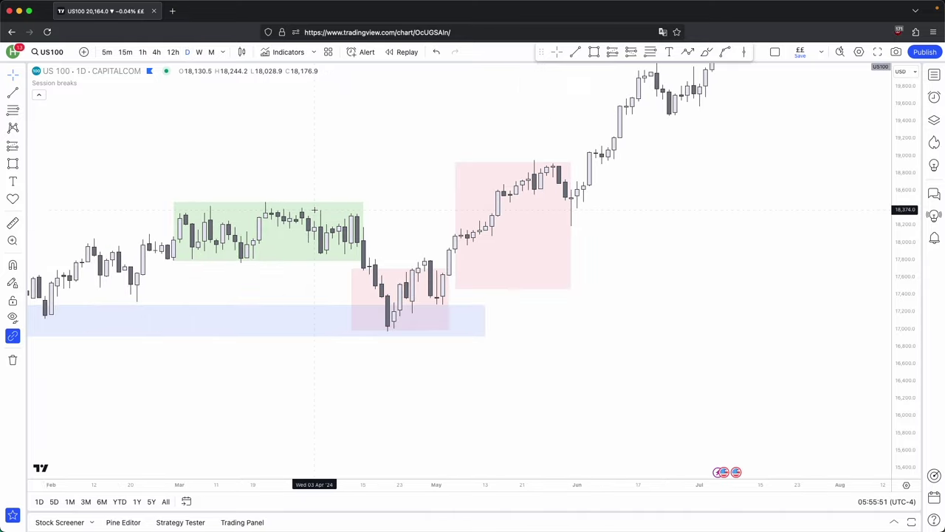
Step: Compare the weekly candles of the sweep into the blue zone with the same move on the daily chart
{"action": "left_click", "coordinate": [199, 52]}
{"action": "scroll", "coordinate": [681, 242], "scroll_direction": "up", "scroll_amount": 3}
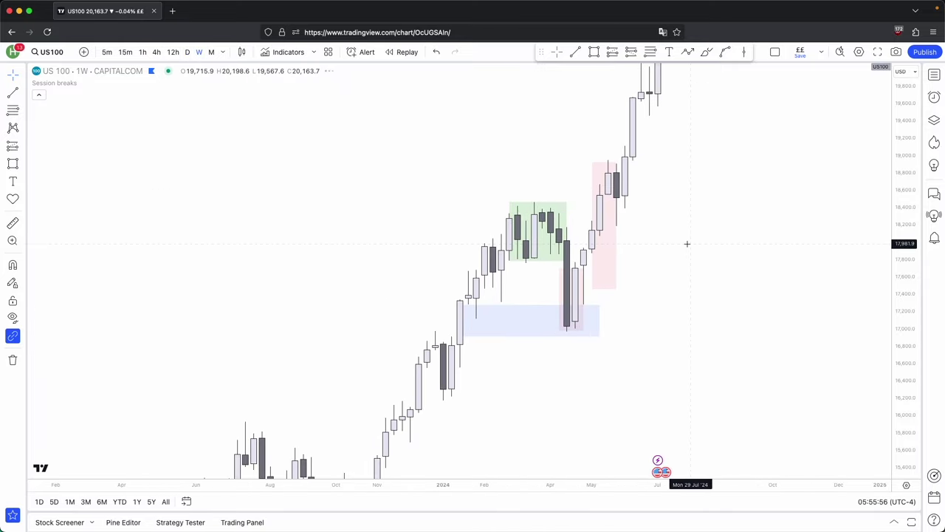
{"action": "left_click_drag", "start_coordinate": [686, 242], "coordinate": [591, 271]}
{"action": "left_click", "coordinate": [188, 52]}
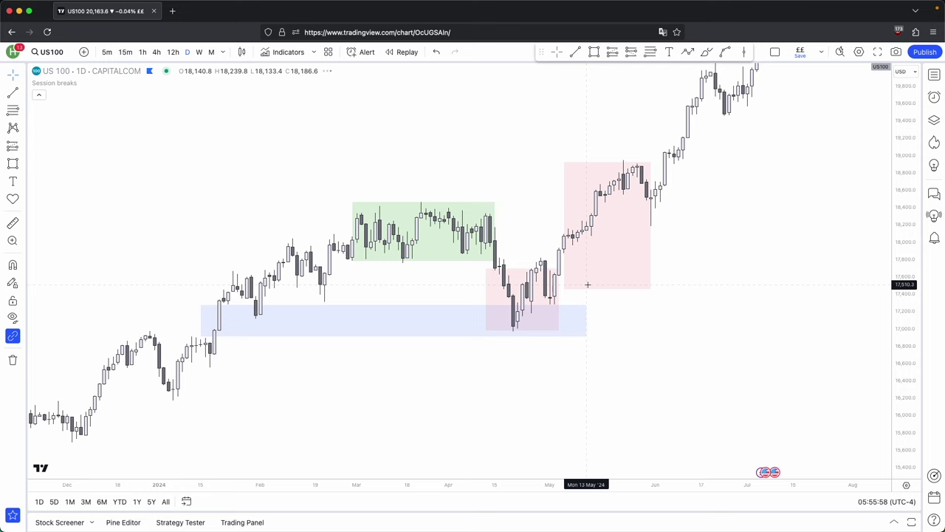
{"action": "left_click_drag", "start_coordinate": [903, 370], "coordinate": [901, 262]}
{"action": "left_click_drag", "start_coordinate": [834, 241], "coordinate": [803, 262]}
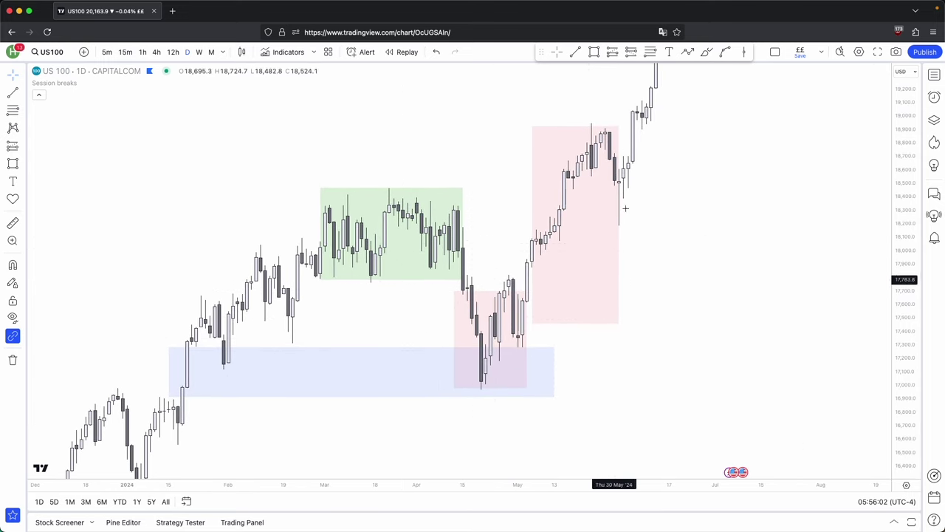
{"action": "scroll", "coordinate": [604, 197], "scroll_direction": "right", "scroll_amount": 3}
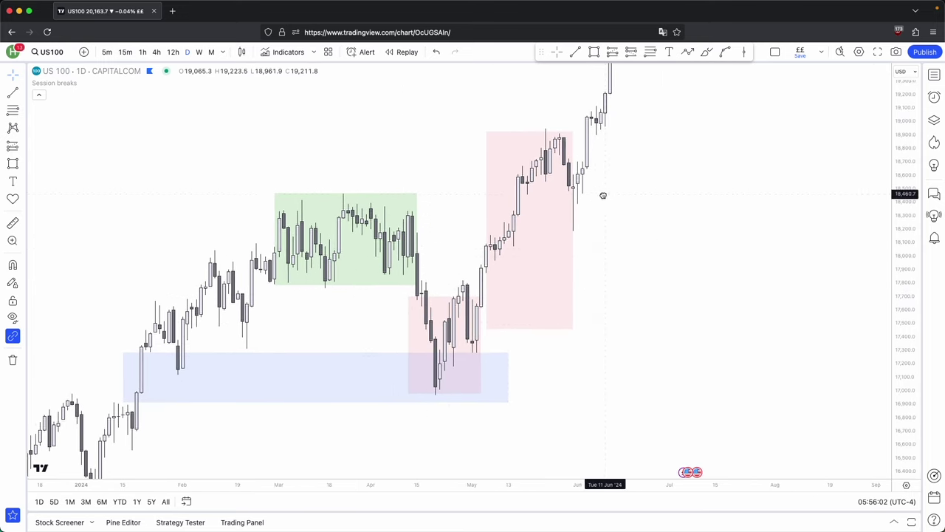
Step: Measure the range's duration above the green box and the price rise from the sweep low to the top of the expansion box
{"action": "left_click", "coordinate": [271, 173], "text": "shift"}
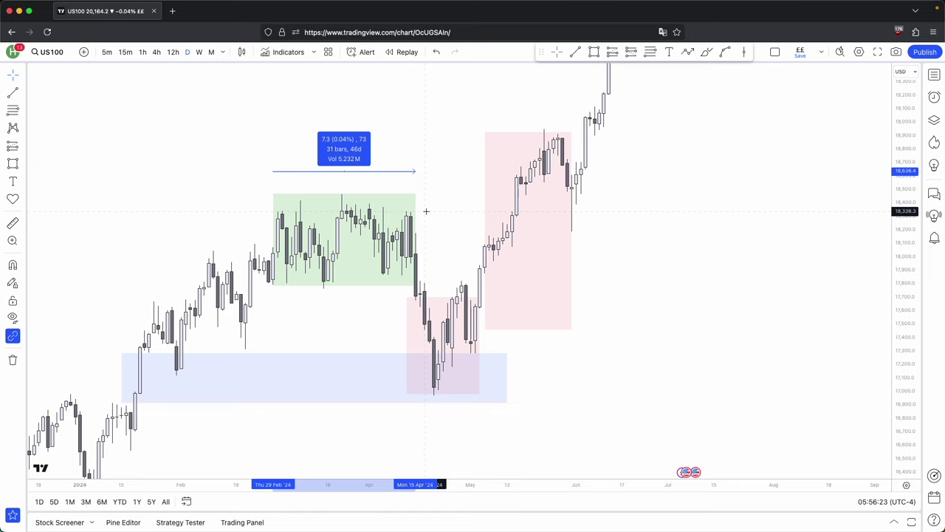
{"action": "left_click", "coordinate": [456, 335]}
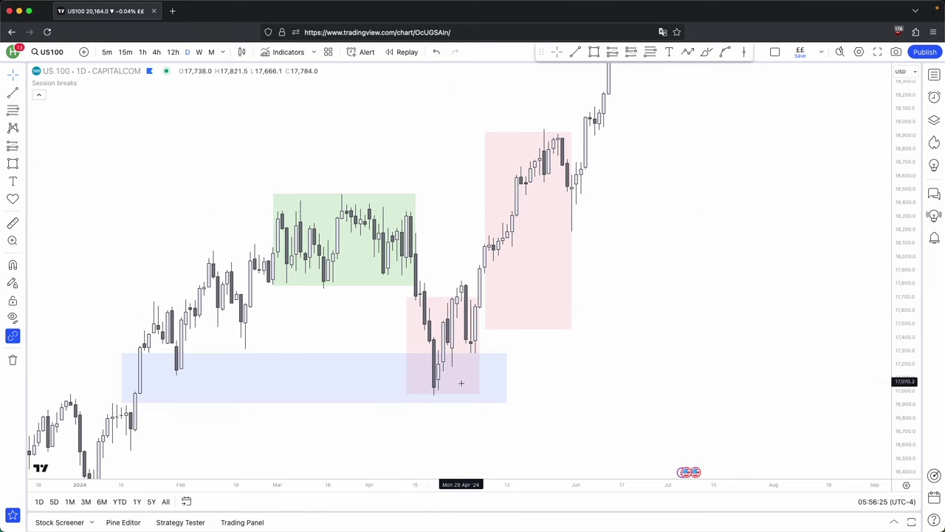
{"action": "left_click", "coordinate": [452, 393], "text": "shift"}
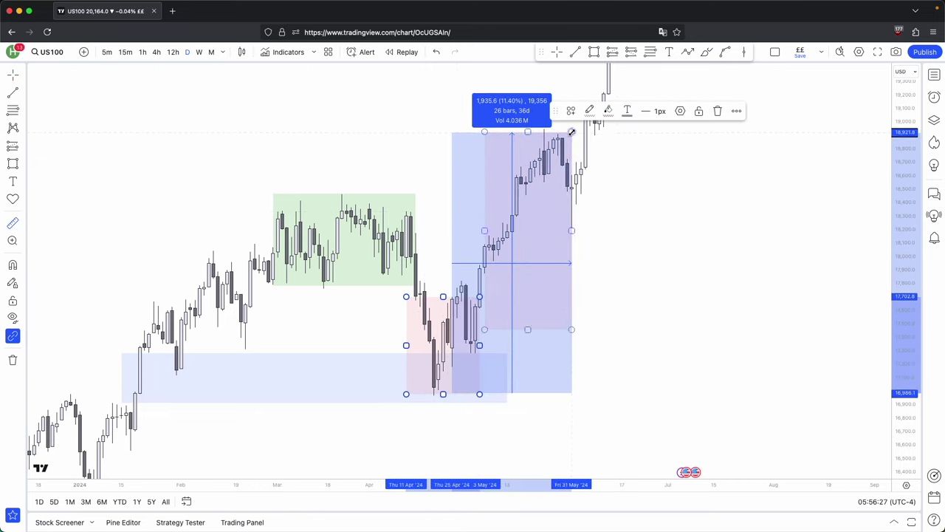
{"action": "left_click", "coordinate": [572, 131]}
{"action": "left_click", "coordinate": [611, 181]}
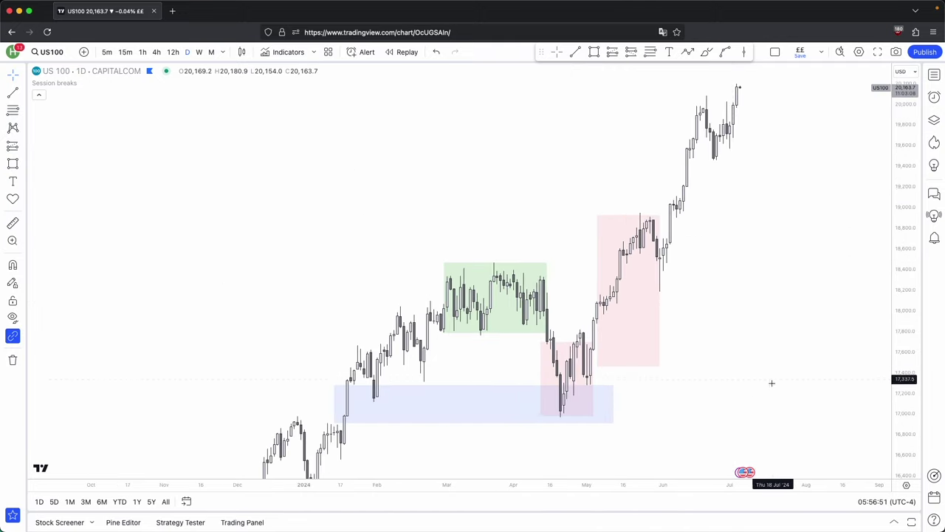
Step: Select and delete all drawings on the daily chart
{"action": "key", "text": "super+a"}
{"action": "left_click", "coordinate": [717, 111]}
{"action": "left_click_drag", "start_coordinate": [709, 173], "coordinate": [667, 276]}
{"action": "scroll", "coordinate": [589, 289], "scroll_direction": "up", "scroll_amount": 4}
{"action": "scroll", "coordinate": [667, 276], "scroll_direction": "up", "scroll_amount": 2}
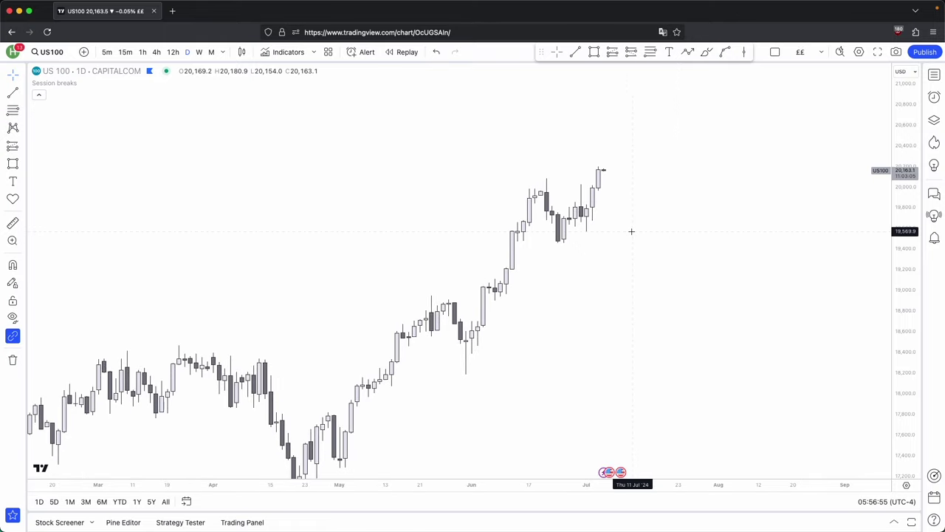
{"action": "left_click_drag", "start_coordinate": [605, 244], "coordinate": [561, 258]}
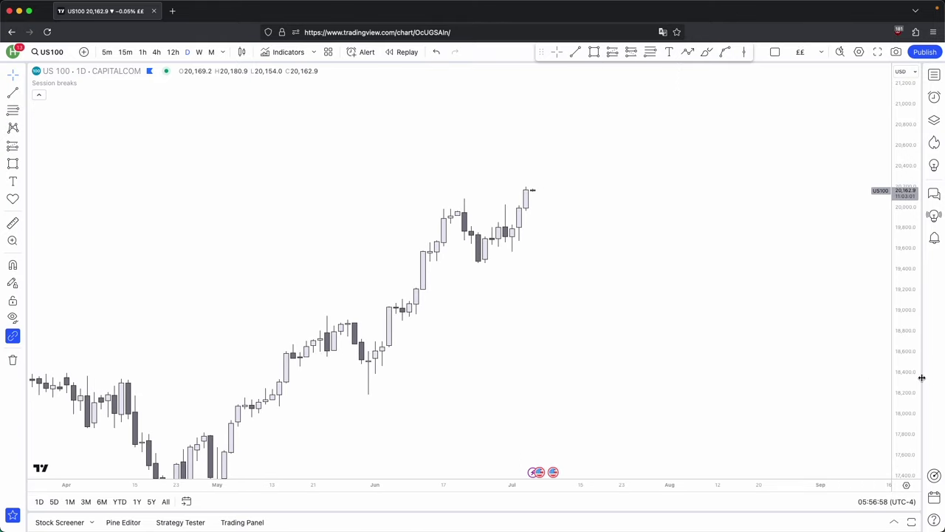
Step: Start a bar replay of the daily chart from early July 2024
{"action": "left_click_drag", "start_coordinate": [921, 378], "coordinate": [896, 271]}
{"action": "left_click", "coordinate": [934, 74]}
{"action": "left_click_drag", "start_coordinate": [906, 373], "coordinate": [906, 247]}
{"action": "left_click_drag", "start_coordinate": [706, 224], "coordinate": [755, 241]}
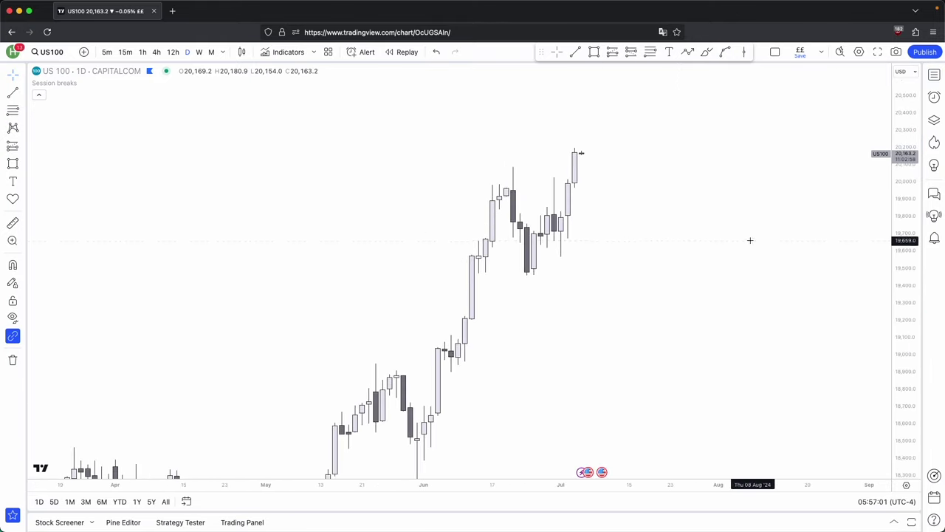
{"action": "scroll", "coordinate": [755, 241], "scroll_direction": "up", "scroll_amount": 2}
{"action": "left_click", "coordinate": [406, 52]}
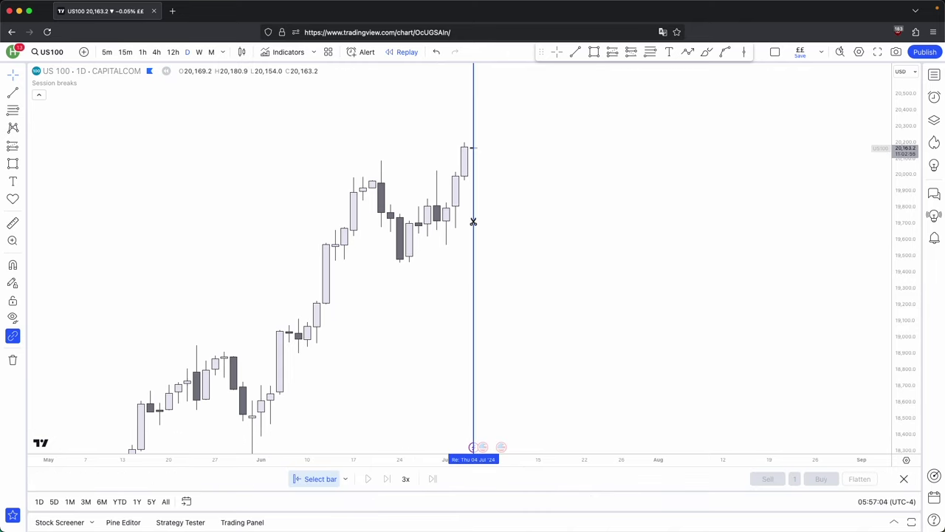
{"action": "left_click", "coordinate": [473, 222]}
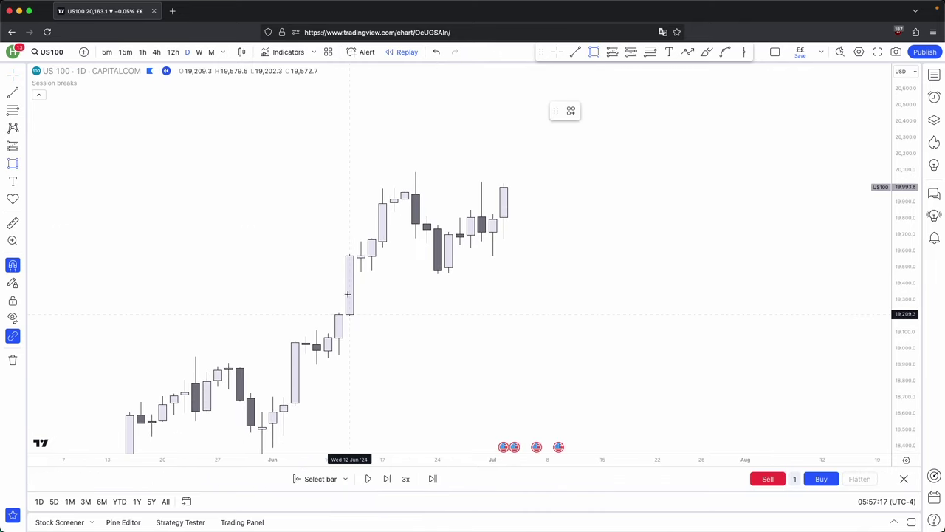
Step: Draw a pink zone from the 12 June candle to early July, between about 19,220 and 19,460
{"action": "mouse_move", "coordinate": [338, 312]}
{"action": "left_mouse_down"}
{"action": "mouse_move", "coordinate": [362, 271]}
{"action": "mouse_move", "coordinate": [525, 291]}
{"action": "mouse_move", "coordinate": [588, 272]}
{"action": "left_mouse_up"}
{"action": "left_click", "coordinate": [573, 297]}
Step: Draw a horizontal line at the 20 June high, 20,086.5, to 8 July and apply the "Buyside LQ (L)" template
{"action": "scroll", "coordinate": [588, 272], "scroll_direction": "down", "scroll_amount": 1}
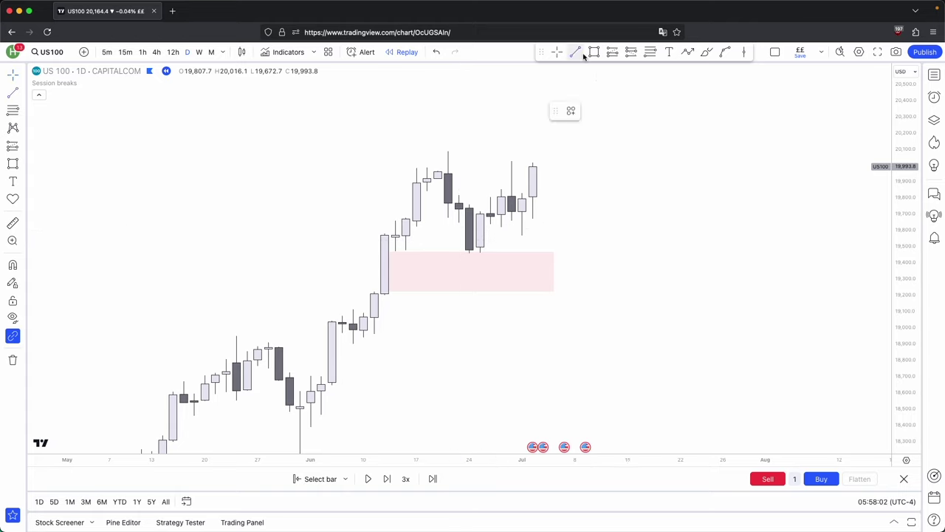
{"action": "scroll", "coordinate": [467, 363], "scroll_direction": "down", "scroll_amount": 2}
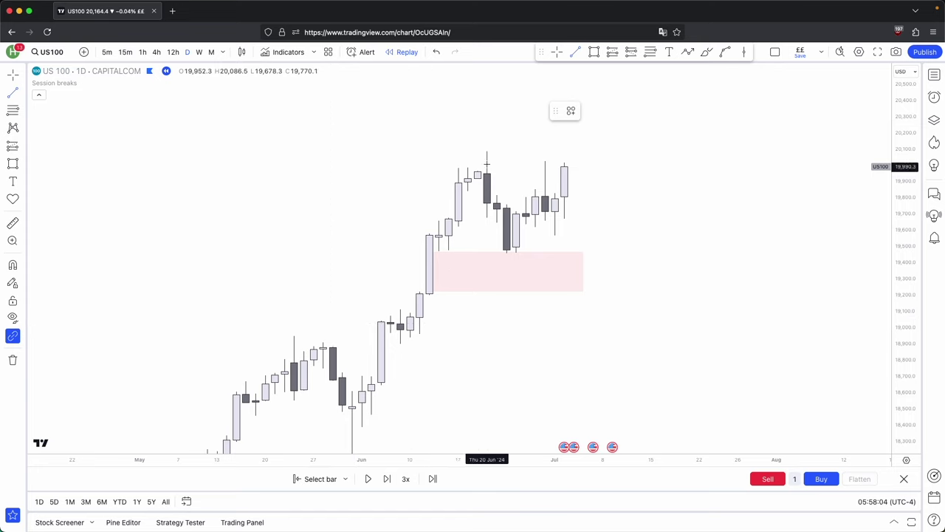
{"action": "left_click_drag", "start_coordinate": [487, 152], "coordinate": [601, 152]}
{"action": "left_click", "coordinate": [570, 110]}
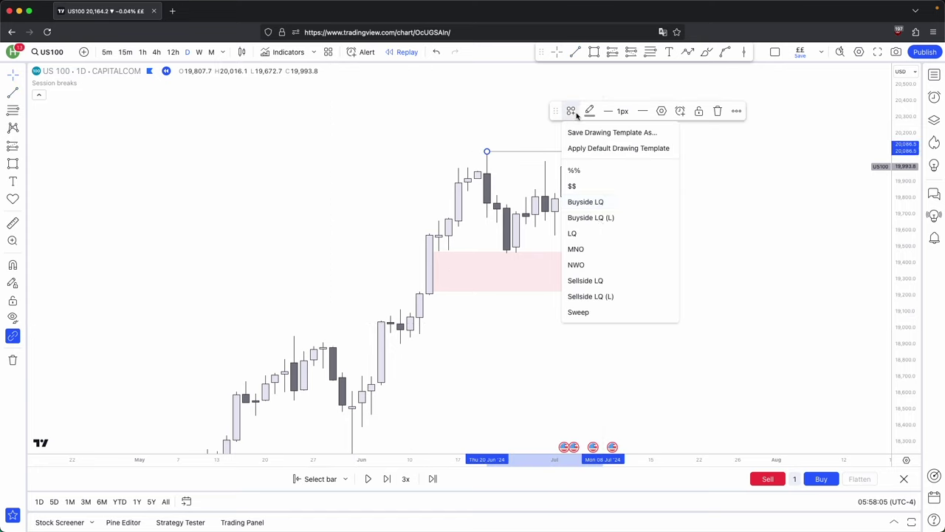
{"action": "left_click", "coordinate": [599, 215]}
Step: Try marking the body height of the 24 June bearish candle with a pink zone extended to early July
{"action": "scroll", "coordinate": [617, 221], "scroll_direction": "right", "scroll_amount": 2}
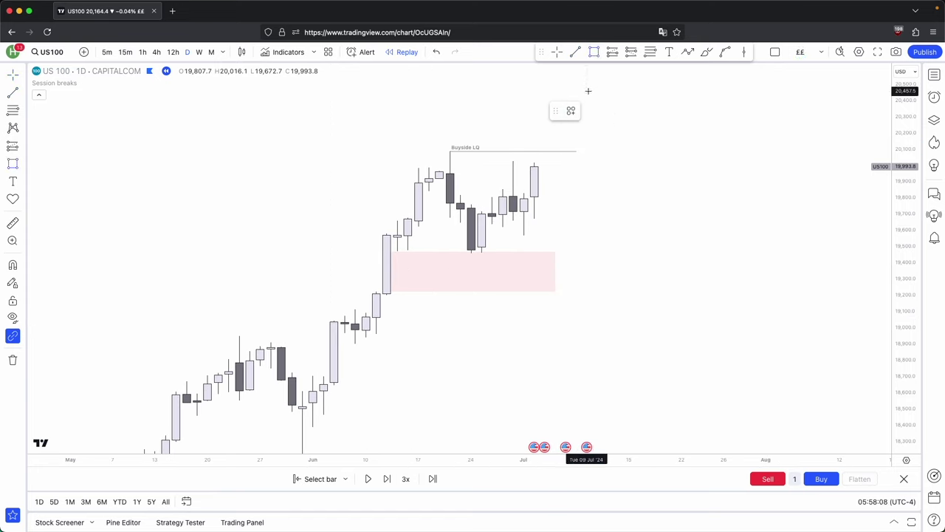
{"action": "left_click", "coordinate": [471, 208], "text": "super"}
{"action": "left_click", "coordinate": [472, 250], "text": "super"}
{"action": "mouse_move", "coordinate": [471, 229]}
{"action": "left_mouse_down"}
{"action": "mouse_move", "coordinate": [559, 226]}
{"action": "mouse_move", "coordinate": [551, 238]}
{"action": "left_mouse_up"}
{"action": "left_click", "coordinate": [570, 224]}
{"action": "scroll", "coordinate": [467, 241], "scroll_direction": "up", "scroll_amount": 1}
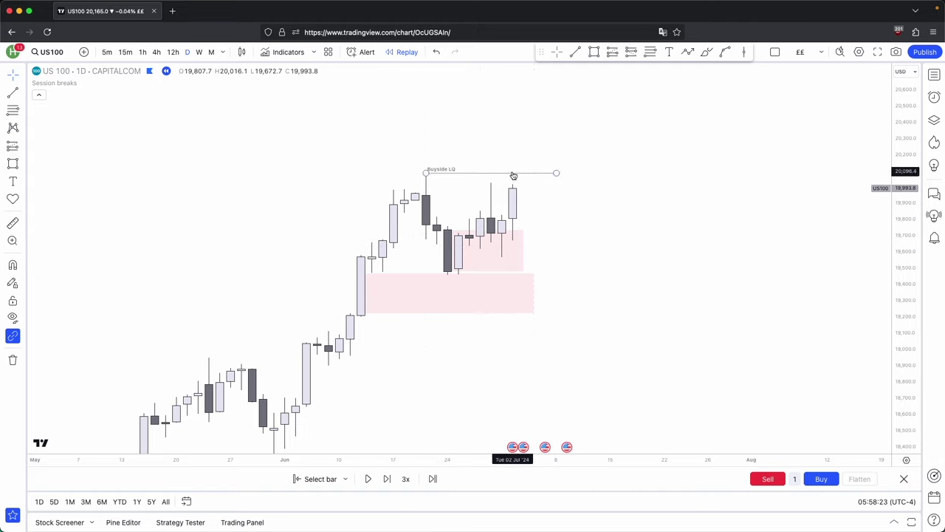
Step: Switch to the 4h timeframe and draw a pink rectangle over the 17–20 June candles, between about 19,890 and 20,080
{"action": "left_click", "coordinate": [157, 53]}
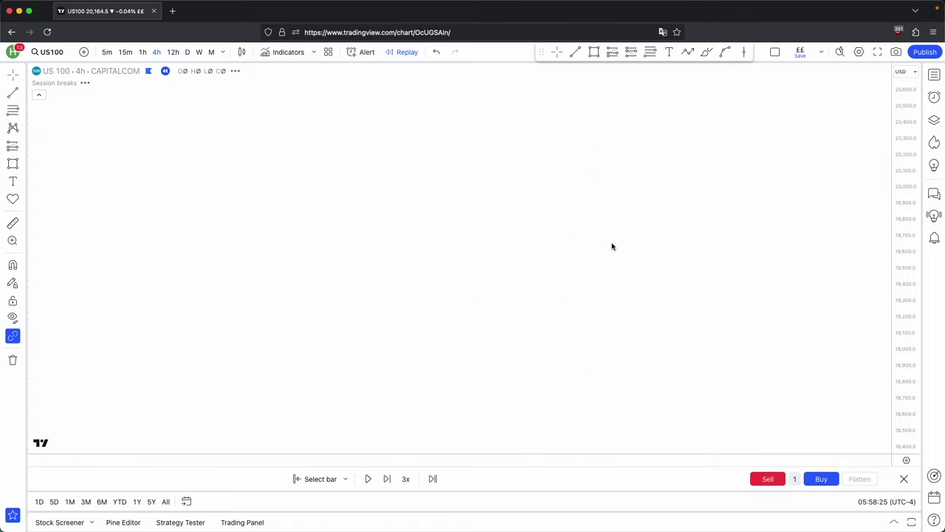
{"action": "left_click_drag", "start_coordinate": [905, 362], "coordinate": [905, 126]}
{"action": "mouse_move", "coordinate": [790, 198]}
{"action": "left_mouse_down"}
{"action": "mouse_move", "coordinate": [746, 243]}
{"action": "mouse_move", "coordinate": [783, 283]}
{"action": "left_mouse_up"}
{"action": "scroll", "coordinate": [782, 280], "scroll_direction": "up", "scroll_amount": 1}
{"action": "left_click", "coordinate": [594, 53]}
{"action": "left_click", "coordinate": [426, 211]}
{"action": "left_click", "coordinate": [300, 129]}
{"action": "left_click", "coordinate": [366, 238]}
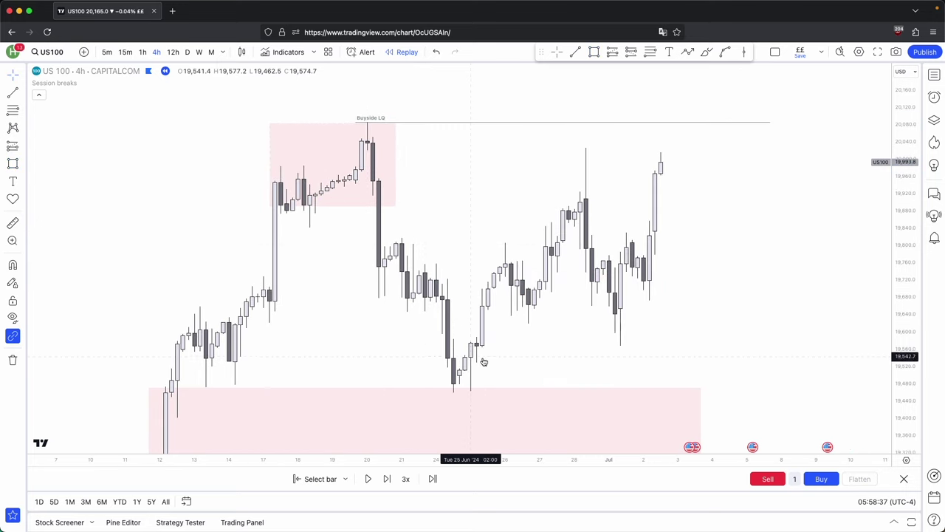
Step: Try sketching two dashed curves around the June price swing, one into the 24 June low and one rising out of it
{"action": "left_click_drag", "start_coordinate": [484, 362], "coordinate": [488, 318]}
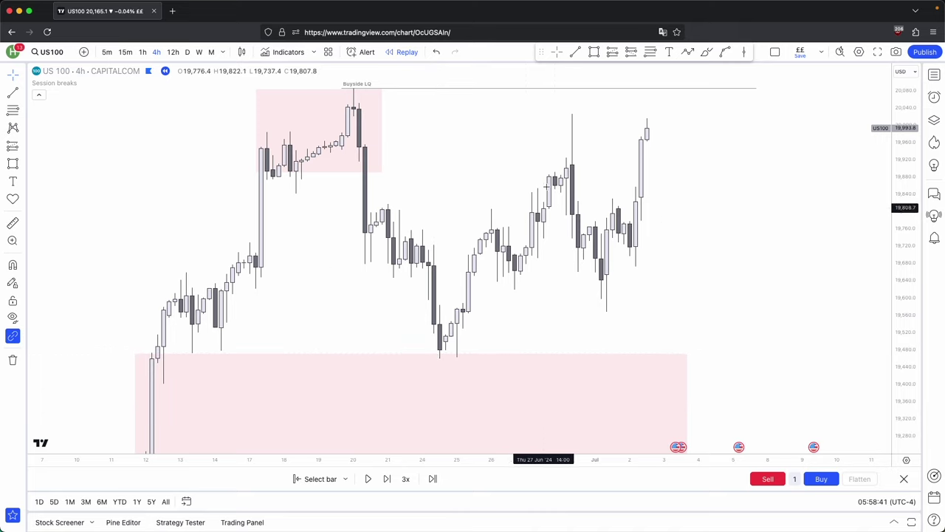
{"action": "left_click", "coordinate": [724, 52]}
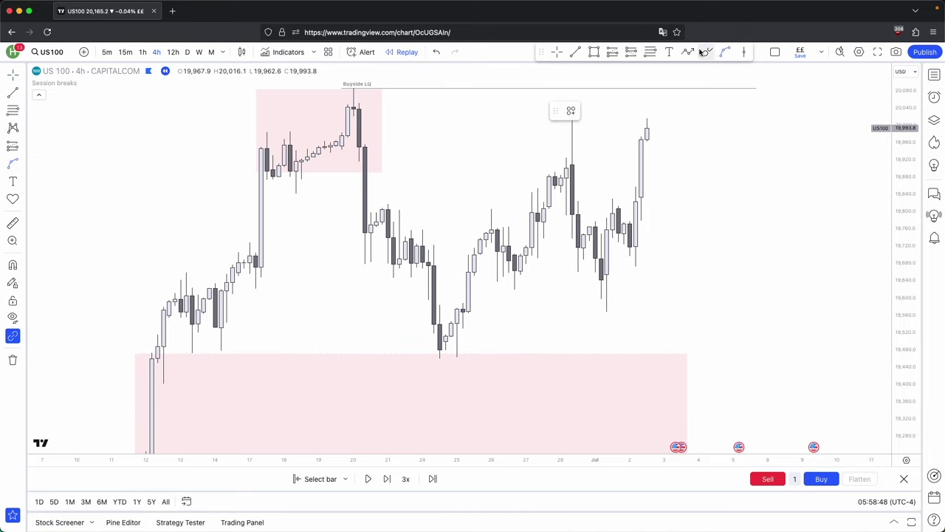
{"action": "left_click", "coordinate": [480, 376]}
{"action": "left_click", "coordinate": [722, 165]}
{"action": "left_click", "coordinate": [267, 217]}
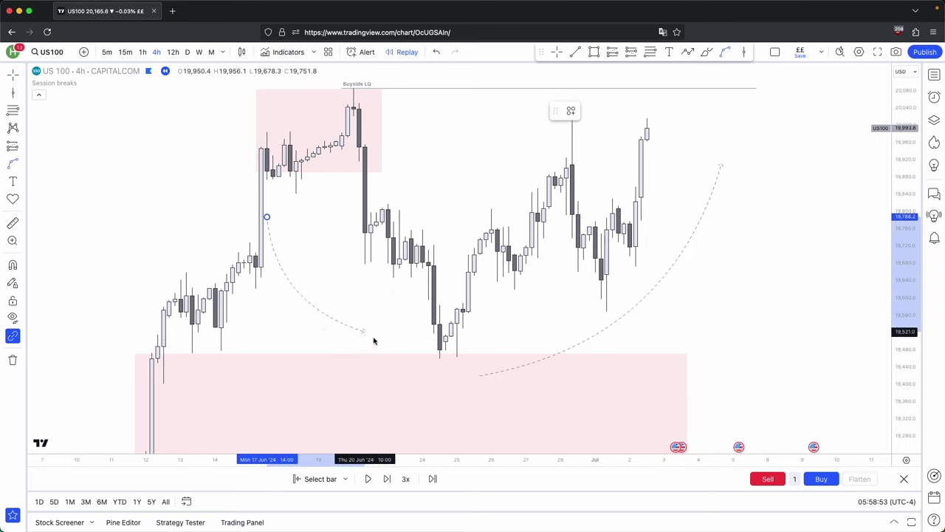
{"action": "left_click", "coordinate": [434, 373]}
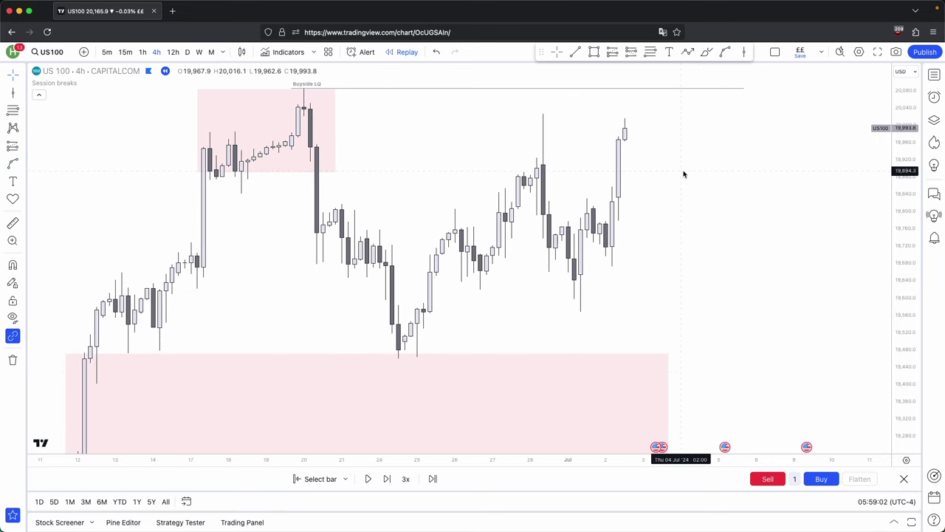
Step: Draw two short horizontal trend lines from the 1 July swing highs, at about 19,777 and 19,830
{"action": "scroll", "coordinate": [682, 173], "scroll_direction": "right", "scroll_amount": 3}
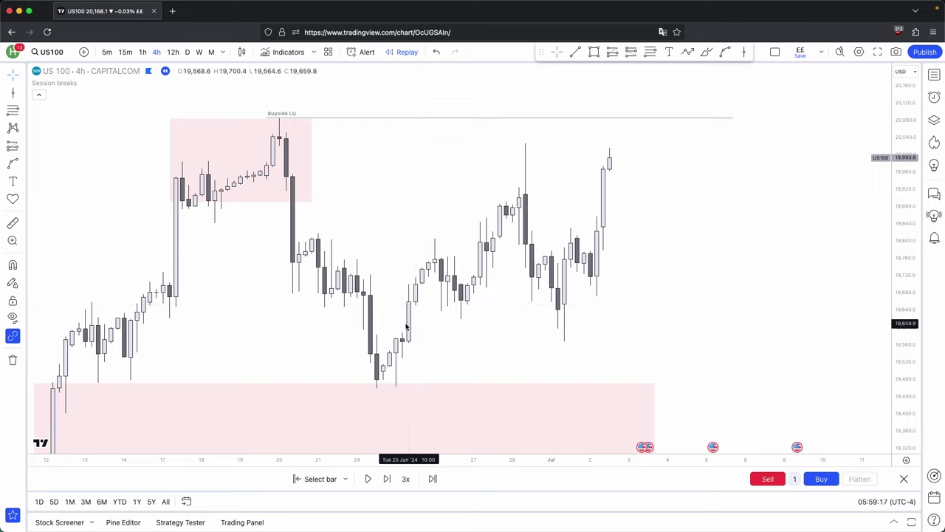
{"action": "left_click", "coordinate": [579, 52]}
{"action": "left_click", "coordinate": [553, 250], "text": "super"}
{"action": "left_click", "coordinate": [570, 248], "text": "shift"}
{"action": "left_click", "coordinate": [689, 262]}
{"action": "left_click_drag", "start_coordinate": [689, 262], "coordinate": [682, 264]}
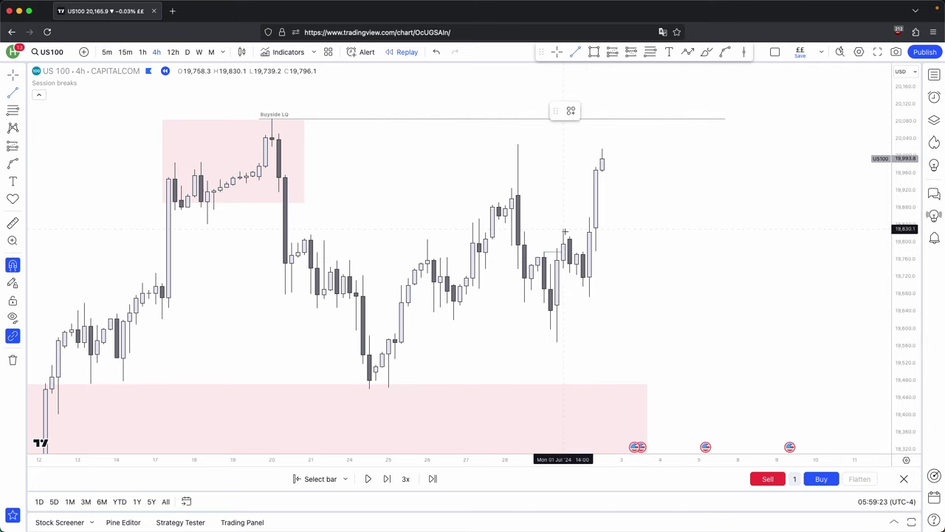
{"action": "left_click", "coordinate": [564, 229], "text": "super"}
{"action": "left_click", "coordinate": [594, 235], "text": "shift"}
Step: Measure the price move from the 2 July low up to the latest candles
{"action": "left_click", "coordinate": [561, 329]}
{"action": "left_click", "coordinate": [595, 301], "text": "shift"}
{"action": "left_click", "coordinate": [629, 148]}
{"action": "left_click", "coordinate": [597, 283]}
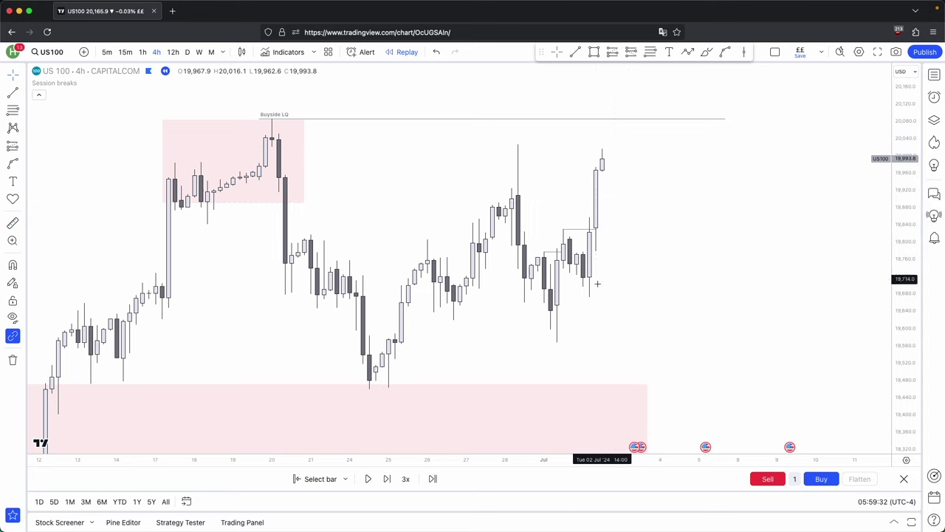
Step: Switch to the 1h timeframe and draw a pink rectangle over the 30 June–1 July consolidation, between about 19,665 and 19,775
{"action": "left_click_drag", "start_coordinate": [624, 184], "coordinate": [613, 205]}
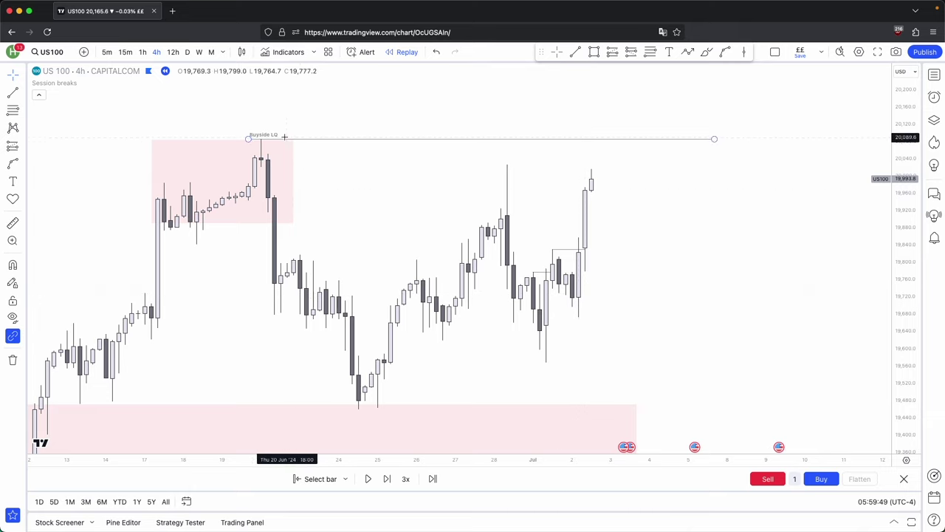
{"action": "left_click", "coordinate": [142, 52]}
{"action": "left_click_drag", "start_coordinate": [734, 287], "coordinate": [705, 308]}
{"action": "left_click", "coordinate": [690, 170]}
{"action": "left_click", "coordinate": [713, 110]}
{"action": "left_click_drag", "start_coordinate": [906, 384], "coordinate": [905, 299]}
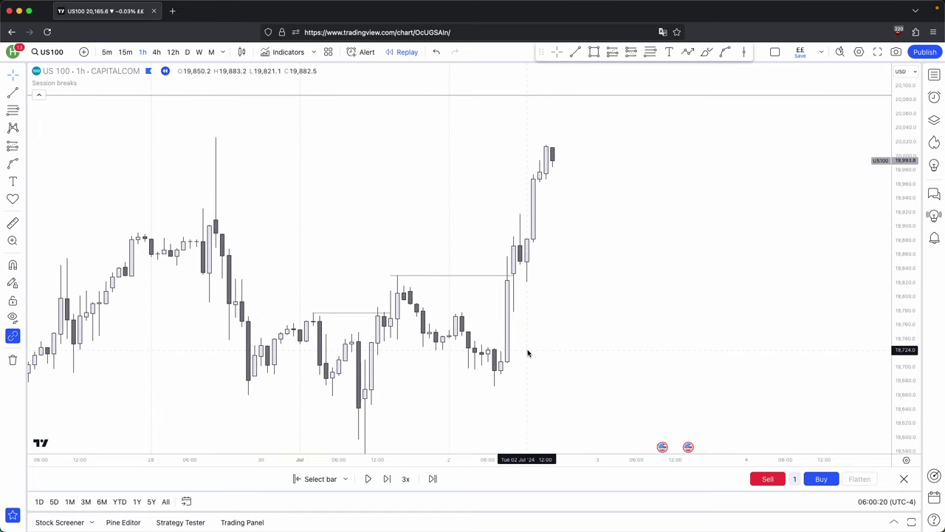
{"action": "left_click_drag", "start_coordinate": [527, 353], "coordinate": [589, 305]}
{"action": "scroll", "coordinate": [583, 313], "scroll_direction": "up", "scroll_amount": 1}
{"action": "left_click_drag", "start_coordinate": [445, 323], "coordinate": [539, 304]}
{"action": "key", "text": "alt+shift+r"}
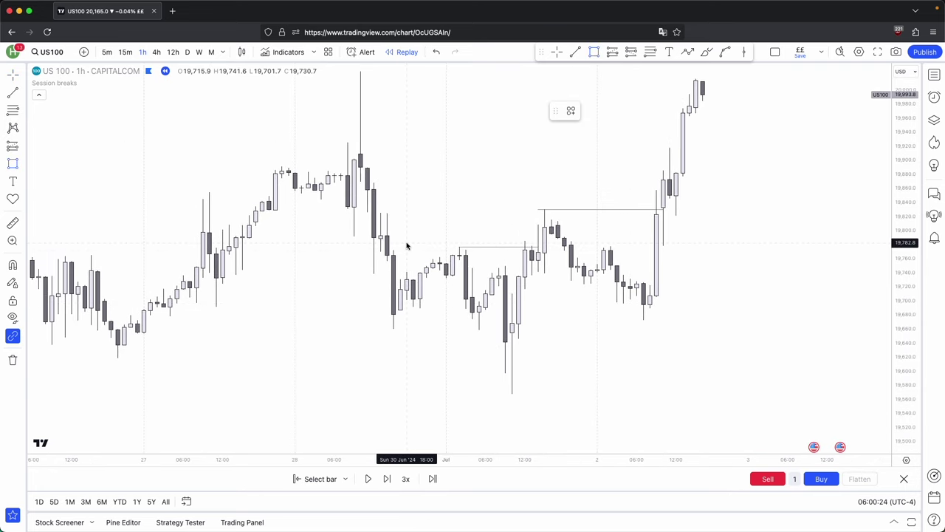
{"action": "left_click", "coordinate": [407, 249]}
{"action": "left_click", "coordinate": [499, 325]}
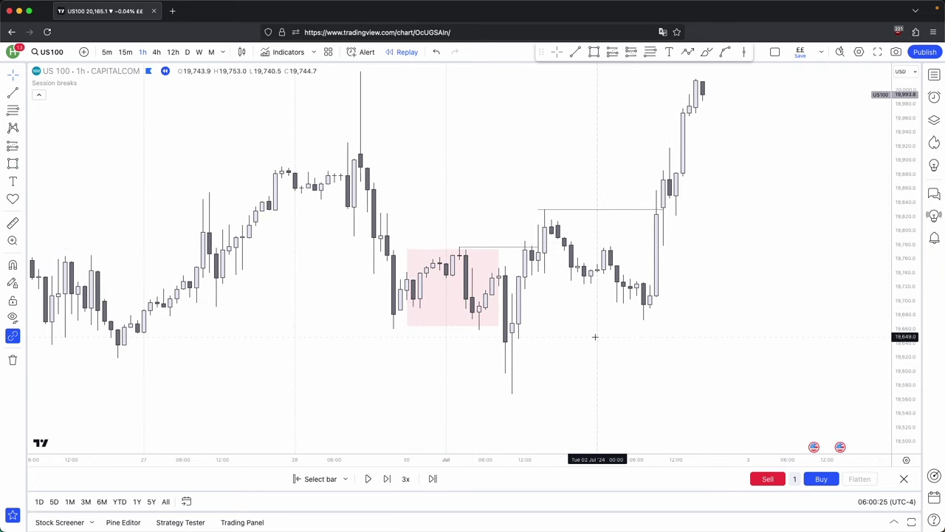
Step: Examine the 1h price action around the 1 July range, the drop below it and the larger pink zone underneath
{"action": "left_click_drag", "start_coordinate": [900, 283], "coordinate": [901, 384]}
{"action": "scroll", "coordinate": [739, 315], "scroll_direction": "down", "scroll_amount": 2}
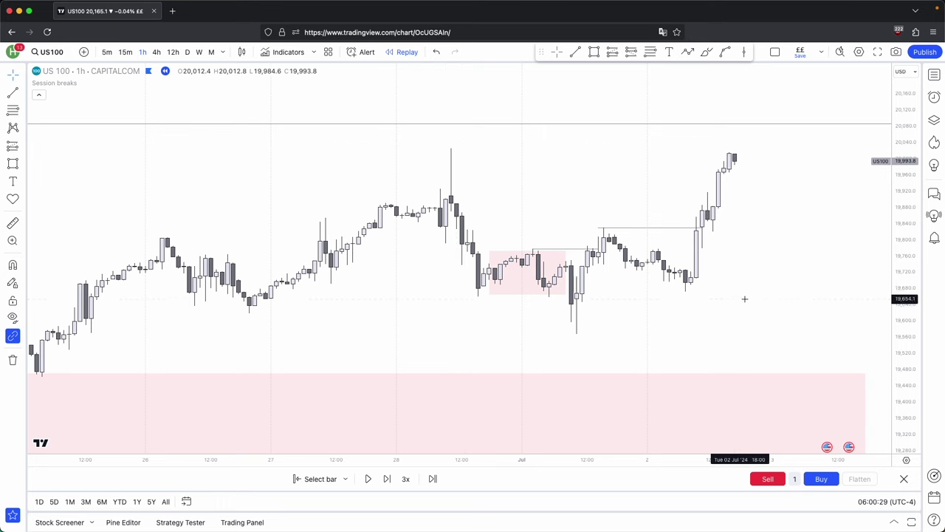
{"action": "left_click_drag", "start_coordinate": [744, 298], "coordinate": [698, 309]}
{"action": "left_click_drag", "start_coordinate": [397, 145], "coordinate": [710, 339]}
{"action": "left_click_drag", "start_coordinate": [907, 361], "coordinate": [907, 252]}
{"action": "left_click_drag", "start_coordinate": [546, 336], "coordinate": [535, 316]}
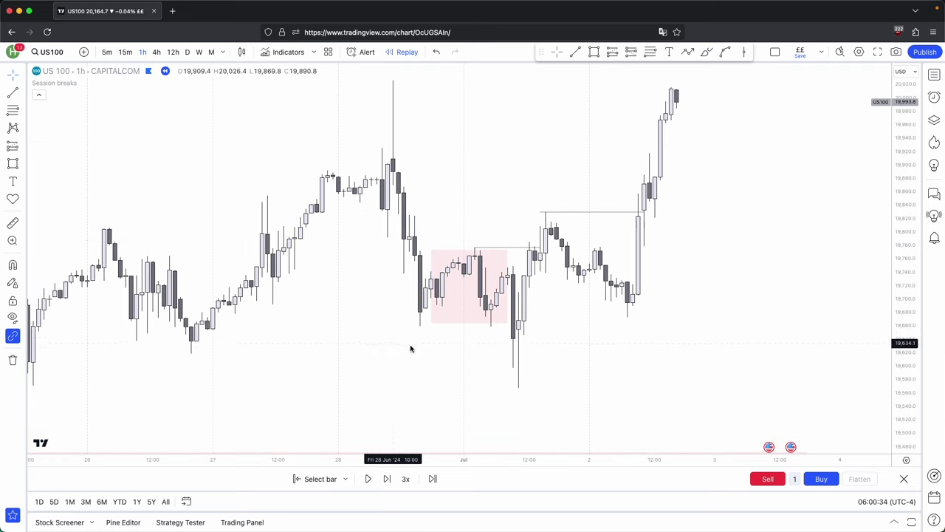
{"action": "left_click_drag", "start_coordinate": [466, 346], "coordinate": [478, 273]}
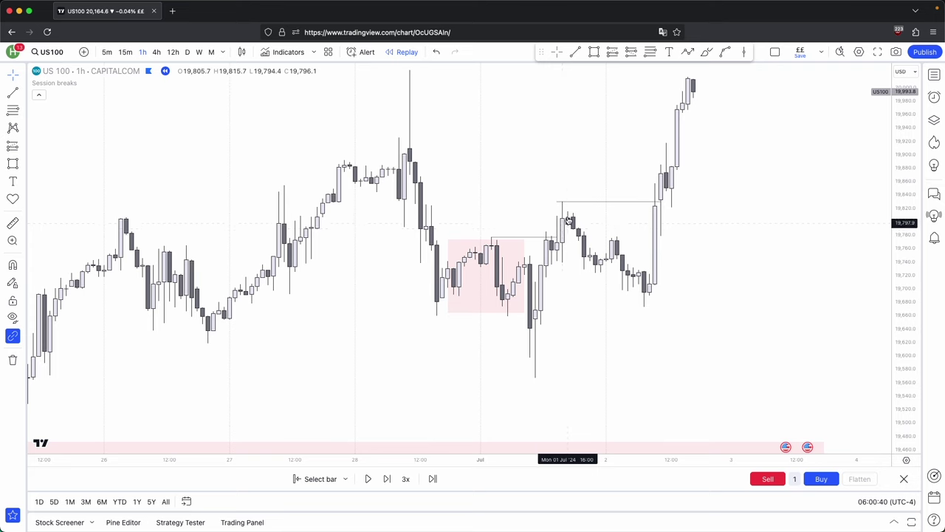
{"action": "left_click_drag", "start_coordinate": [529, 341], "coordinate": [499, 352]}
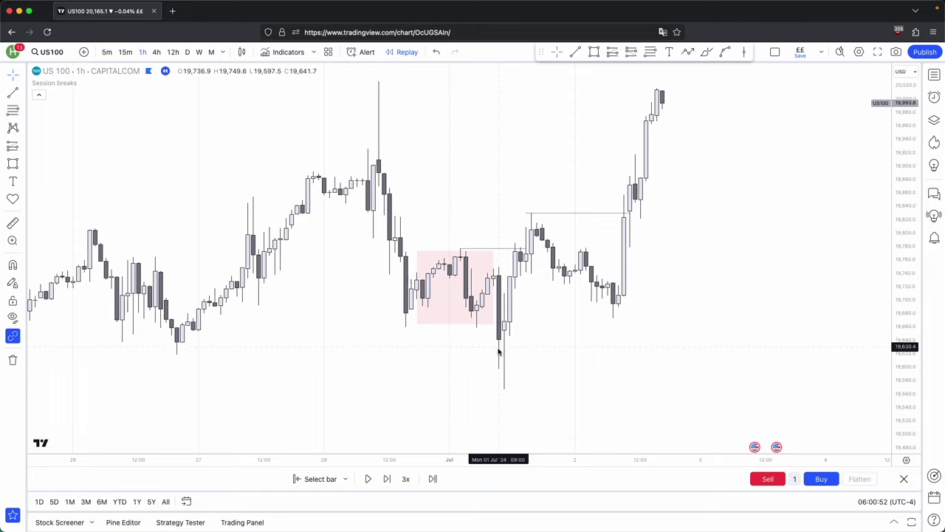
{"action": "left_click_drag", "start_coordinate": [455, 364], "coordinate": [517, 293]}
{"action": "scroll", "coordinate": [521, 295], "scroll_direction": "down", "scroll_amount": 4}
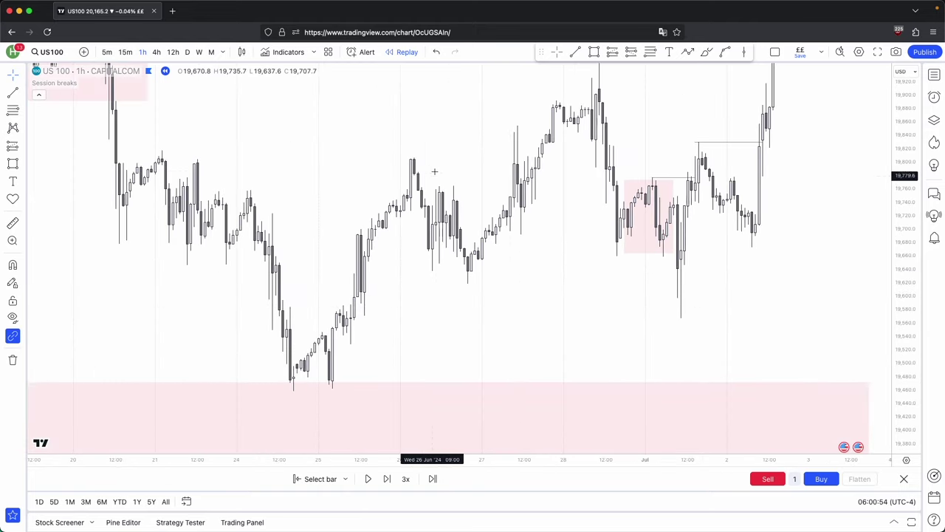
{"action": "left_click_drag", "start_coordinate": [775, 285], "coordinate": [663, 367]}
{"action": "scroll", "coordinate": [662, 367], "scroll_direction": "up", "scroll_amount": 4}
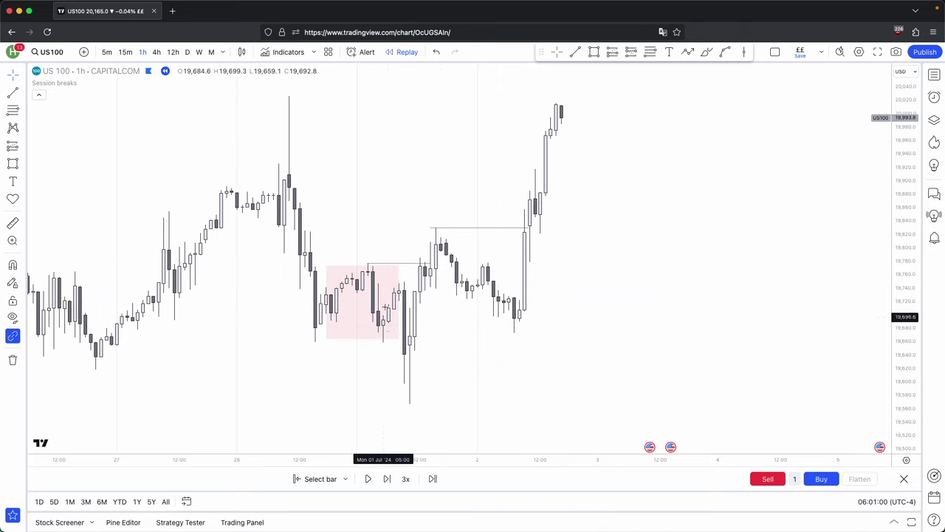
Step: Draw a pink zone over the body of the large bearish 1 July candle, about 19,640 to 19,736, extended to early 3 July
{"action": "left_click", "coordinate": [593, 53]}
{"action": "left_click", "coordinate": [404, 291]}
{"action": "left_click", "coordinate": [404, 354]}
{"action": "mouse_move", "coordinate": [404, 322]}
{"action": "left_mouse_down"}
{"action": "mouse_move", "coordinate": [595, 346]}
{"action": "mouse_move", "coordinate": [608, 333]}
{"action": "left_mouse_up"}
{"action": "left_click", "coordinate": [632, 311]}
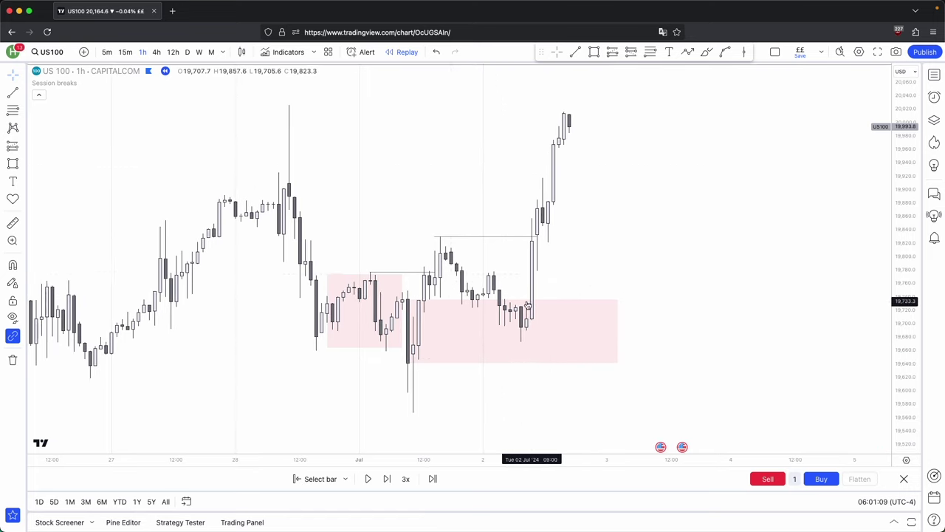
Step: Draw light green rectangles over the 1–2 July highs, about 19,736 to 19,823, and the 2 July lows, about 19,670 to 19,730
{"action": "left_click", "coordinate": [426, 245]}
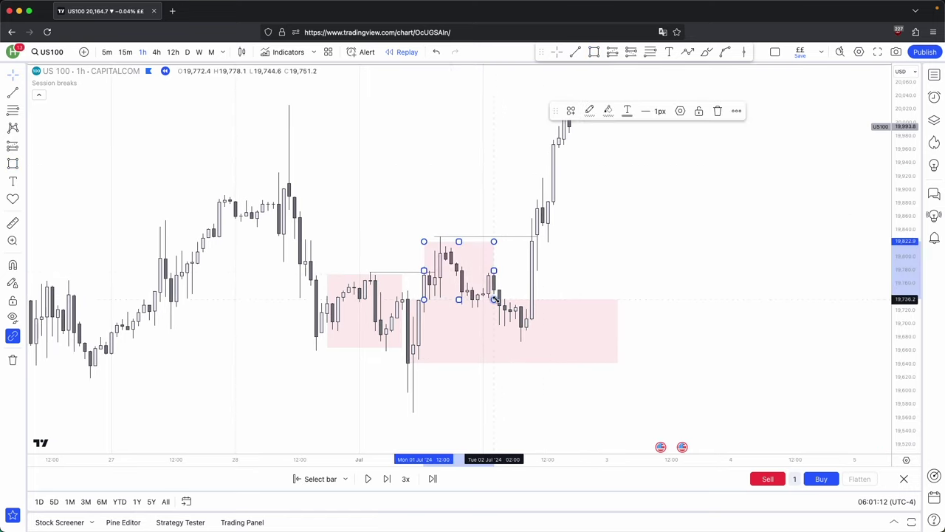
{"action": "left_click", "coordinate": [608, 110]}
{"action": "left_click", "coordinate": [644, 144]}
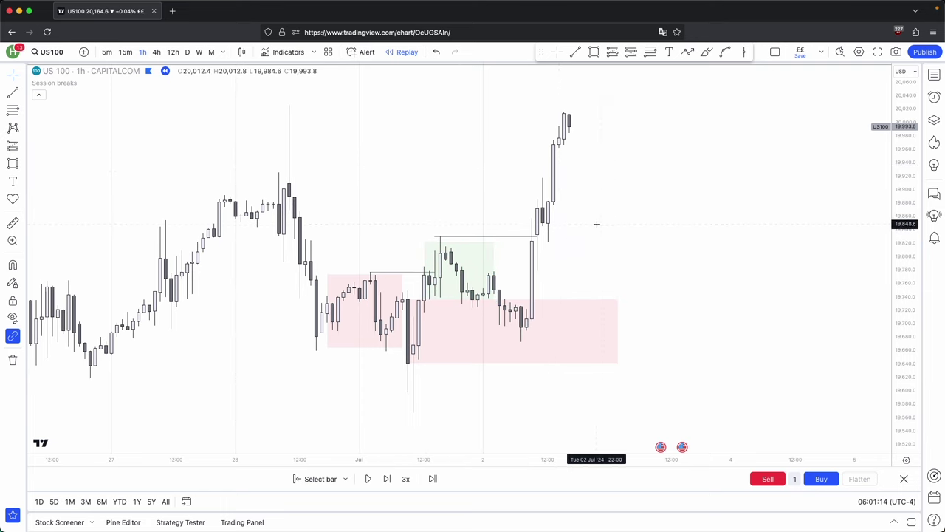
{"action": "left_click_drag", "start_coordinate": [498, 281], "coordinate": [554, 323]}
Step: Measure the rallies out of the 1 July low and out of the 2 July green range
{"action": "left_click", "coordinate": [522, 293], "text": "shift"}
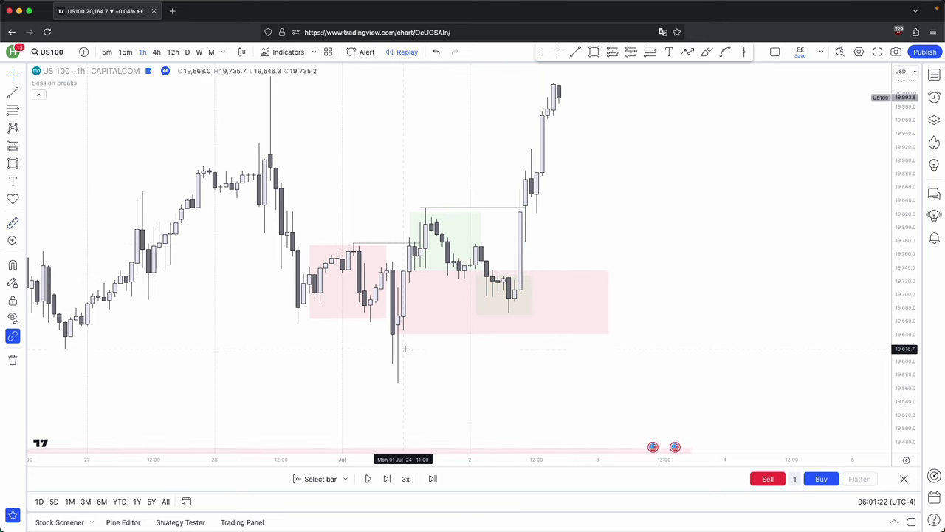
{"action": "left_click", "coordinate": [401, 342], "text": "shift"}
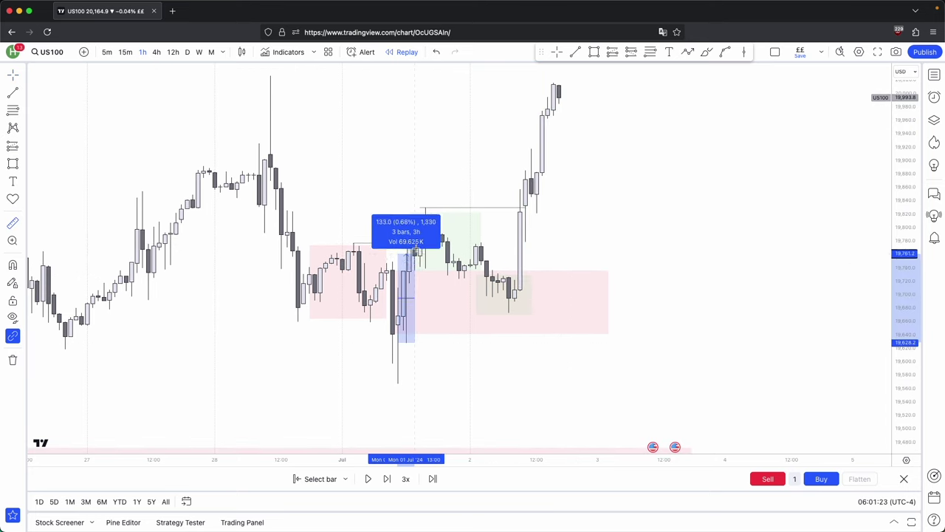
{"action": "left_click", "coordinate": [426, 214]}
{"action": "left_click", "coordinate": [522, 285], "text": "shift"}
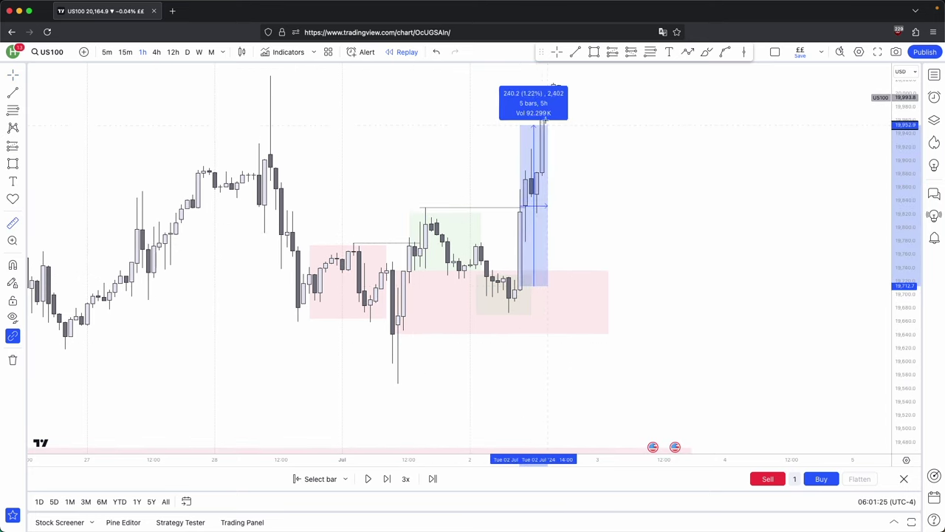
{"action": "left_click", "coordinate": [554, 93]}
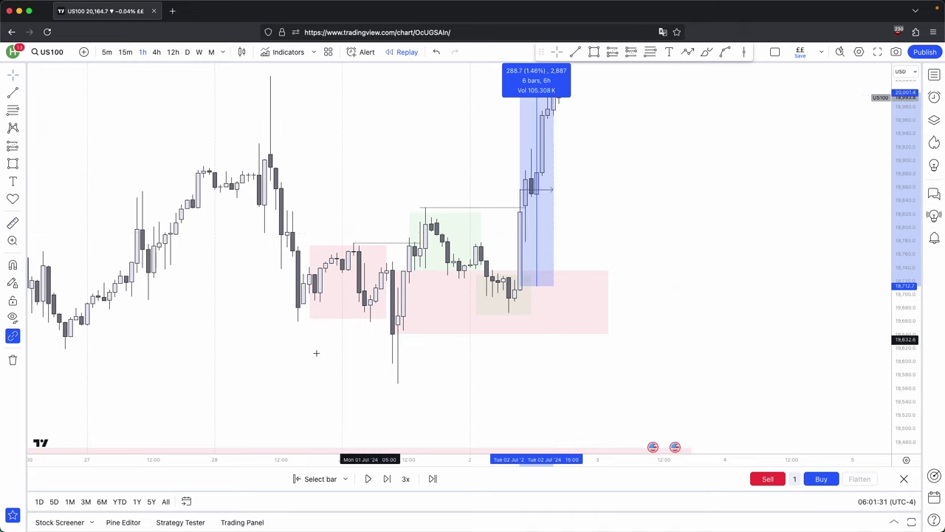
{"action": "left_click", "coordinate": [414, 372]}
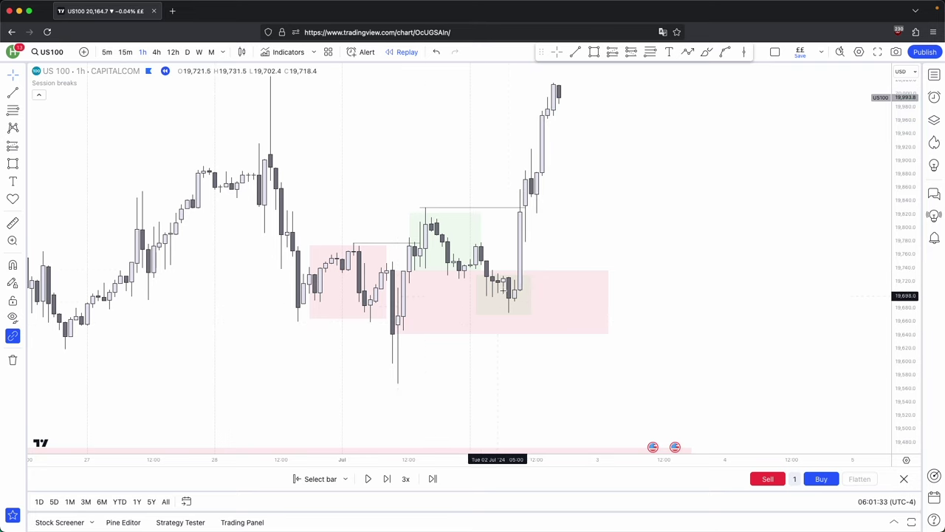
Step: Advance the replay bar by bar to about 08:00 on 3 July
{"action": "left_click_drag", "start_coordinate": [536, 240], "coordinate": [533, 254]}
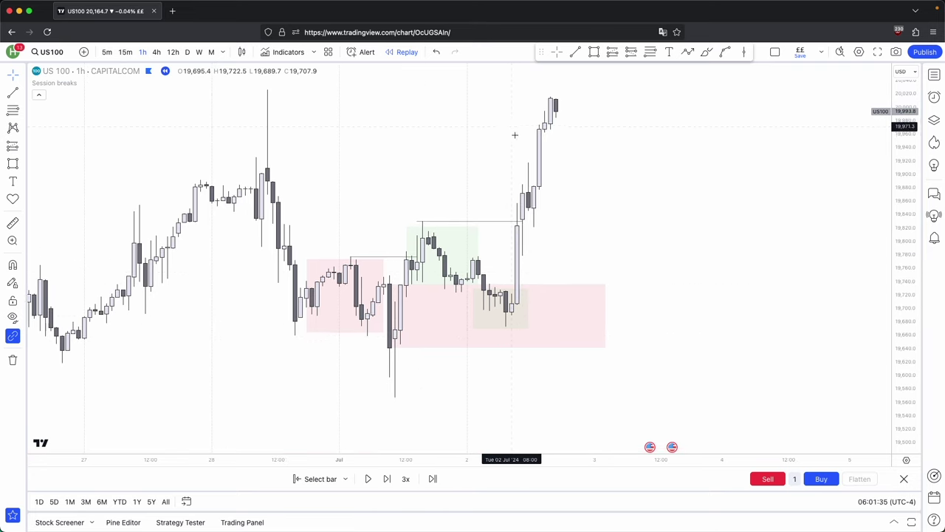
{"action": "scroll", "coordinate": [576, 244], "scroll_direction": "up", "scroll_amount": 3}
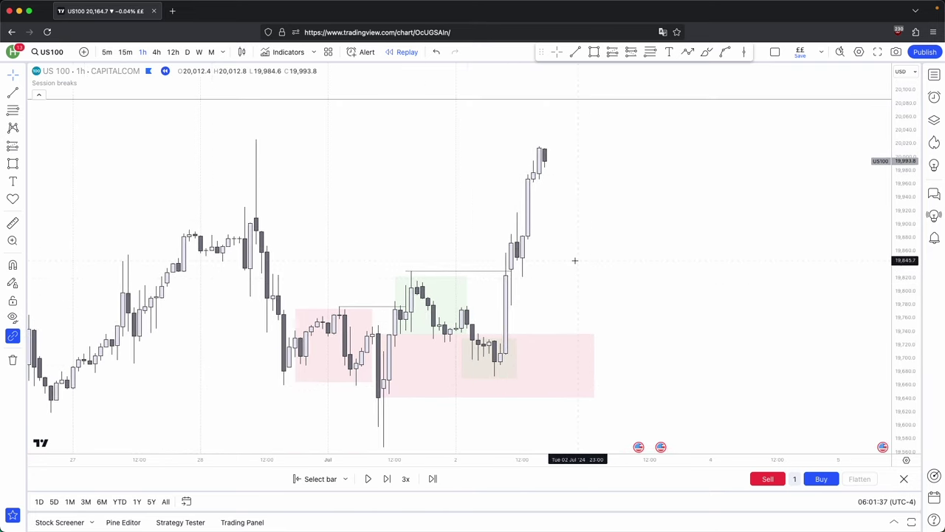
{"action": "left_click", "coordinate": [386, 478]}
{"action": "left_click", "coordinate": [386, 479]}
{"action": "left_click", "coordinate": [385, 478]}
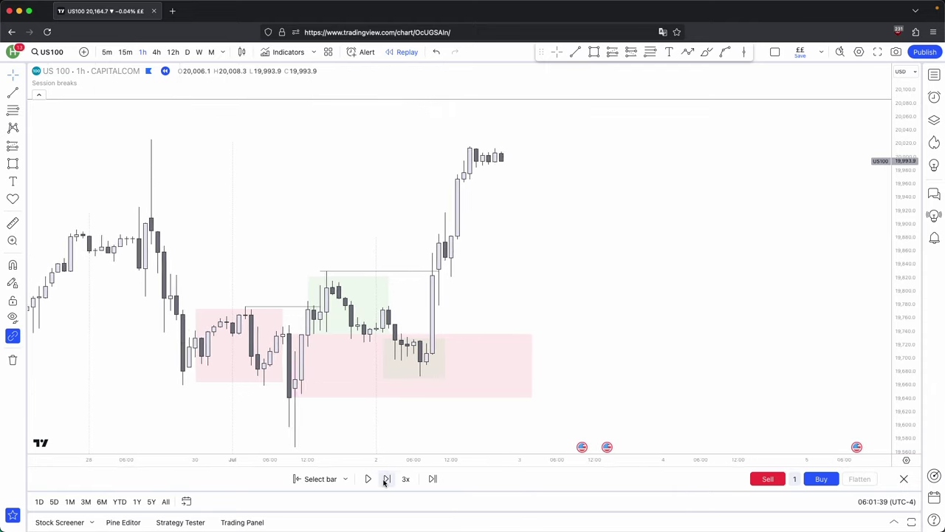
{"action": "left_click", "coordinate": [385, 479]}
{"action": "left_click", "coordinate": [386, 479]}
{"action": "left_click", "coordinate": [386, 479]}
{"action": "left_click", "coordinate": [385, 479]}
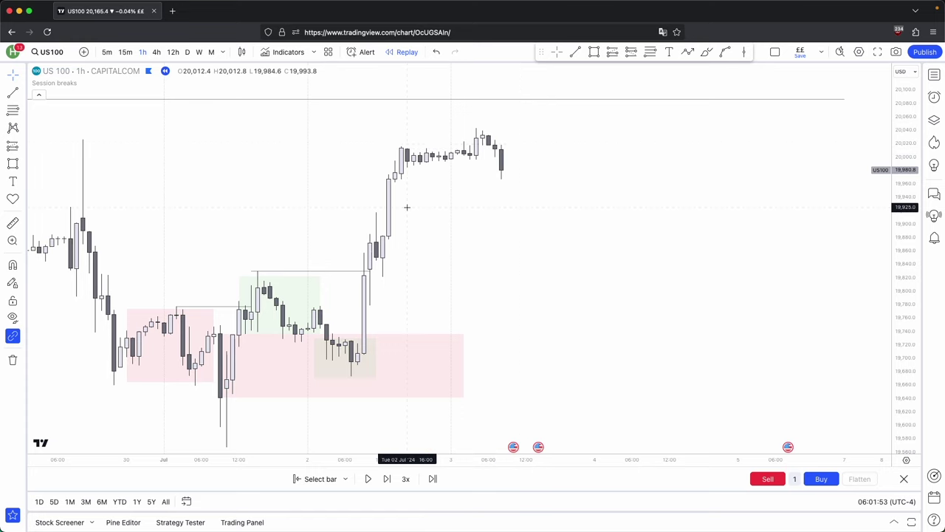
Step: Draw a light green rectangle over the 2–3 July consolidation, between about 19,987 and 20,024
{"action": "left_click_drag", "start_coordinate": [412, 199], "coordinate": [416, 207]}
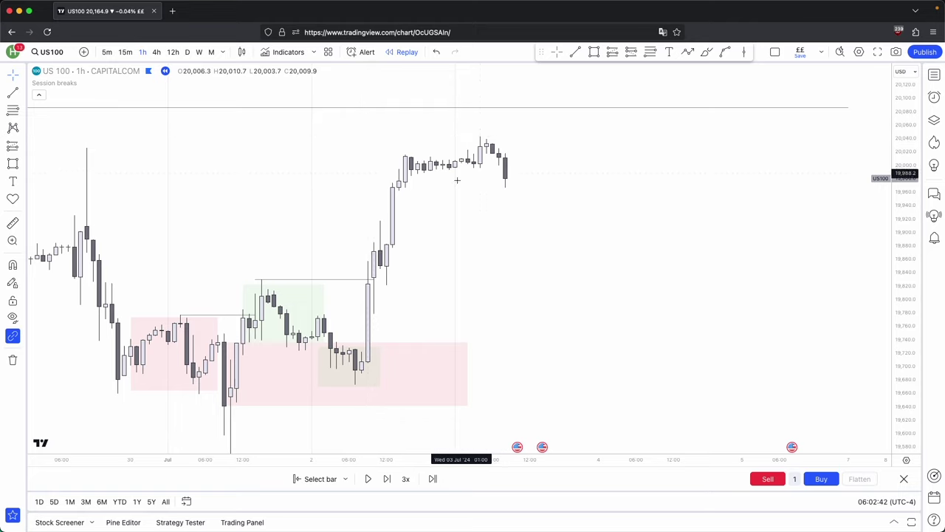
{"action": "left_click_drag", "start_coordinate": [905, 341], "coordinate": [904, 298]}
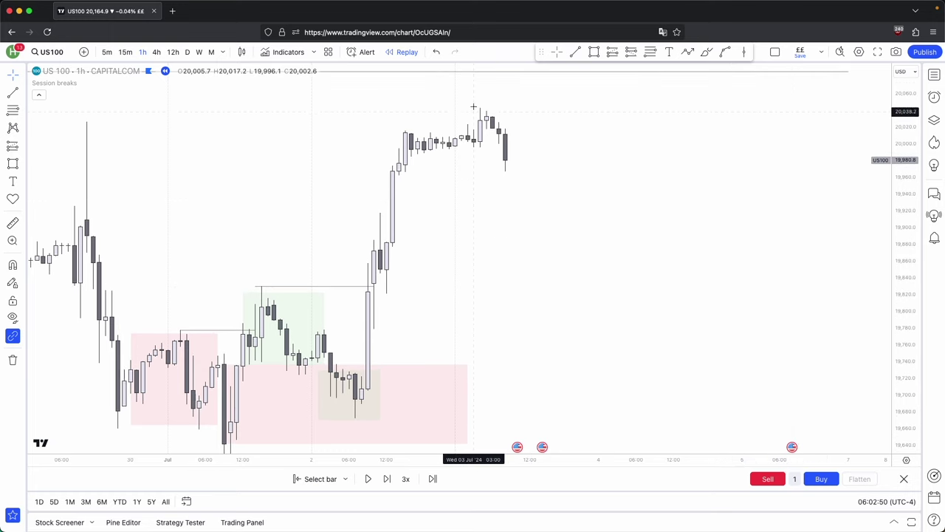
{"action": "left_click_drag", "start_coordinate": [550, 113], "coordinate": [579, 210]}
{"action": "scroll", "coordinate": [572, 210], "scroll_direction": "up", "scroll_amount": 2}
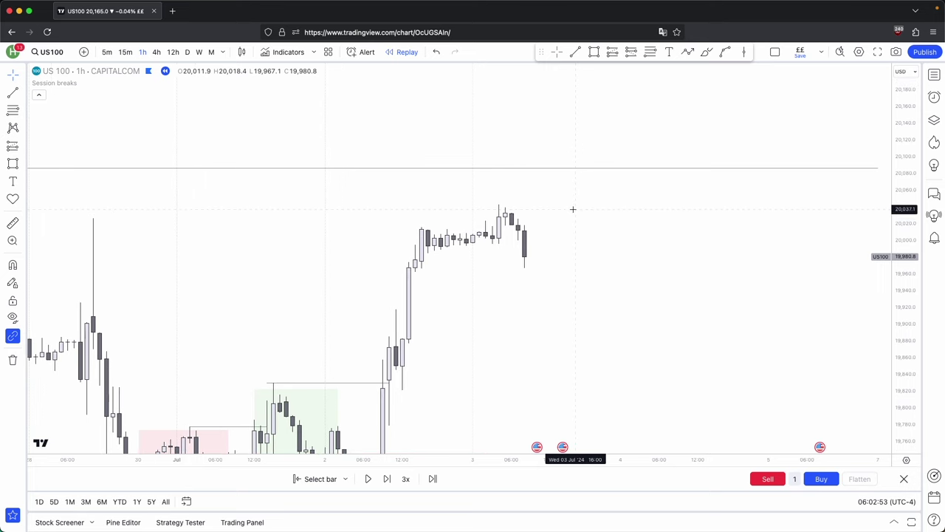
{"action": "left_click_drag", "start_coordinate": [905, 312], "coordinate": [905, 211]}
{"action": "left_click", "coordinate": [595, 52]}
{"action": "left_click", "coordinate": [324, 205]}
{"action": "left_click", "coordinate": [416, 250]}
Step: Draw a rectangle over the 3 July swing high, about 20,027 to 20,045.5, and give it a pink fill
{"action": "left_click", "coordinate": [593, 52]}
{"action": "left_click", "coordinate": [416, 202]}
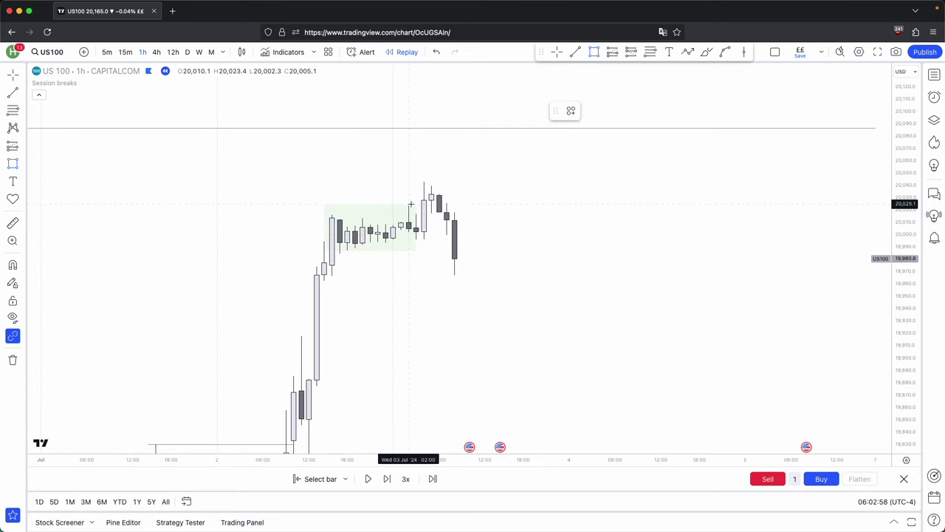
{"action": "left_click", "coordinate": [448, 179]}
{"action": "left_click", "coordinate": [609, 112]}
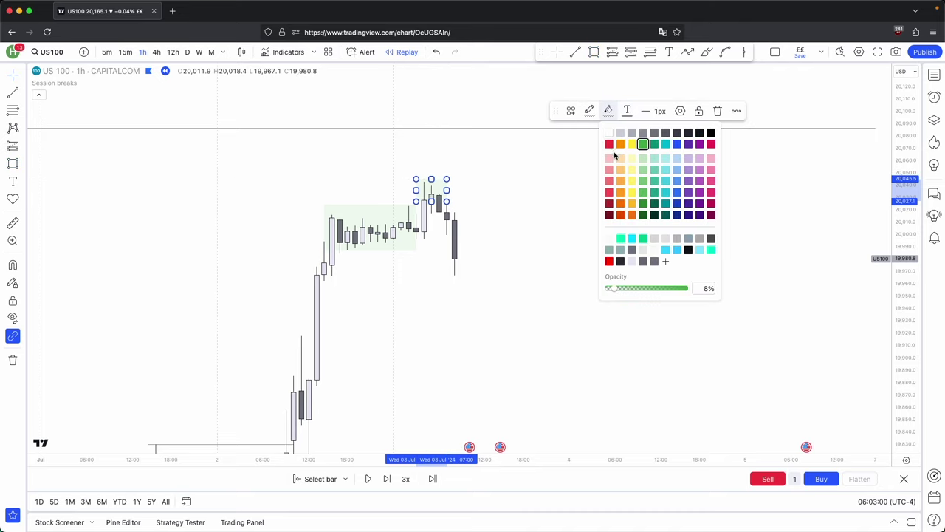
{"action": "left_click", "coordinate": [613, 157]}
{"action": "left_click", "coordinate": [615, 207]}
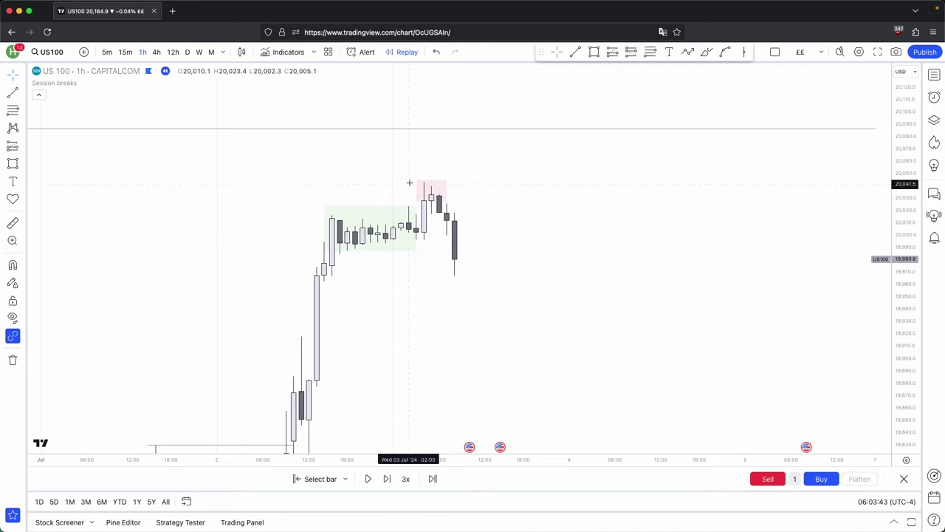
Step: Compare the 2–3 July consolidation and the 3 July swing high on the 4h and 1h charts
{"action": "left_click_drag", "start_coordinate": [898, 291], "coordinate": [871, 411]}
{"action": "left_click_drag", "start_coordinate": [437, 294], "coordinate": [476, 215]}
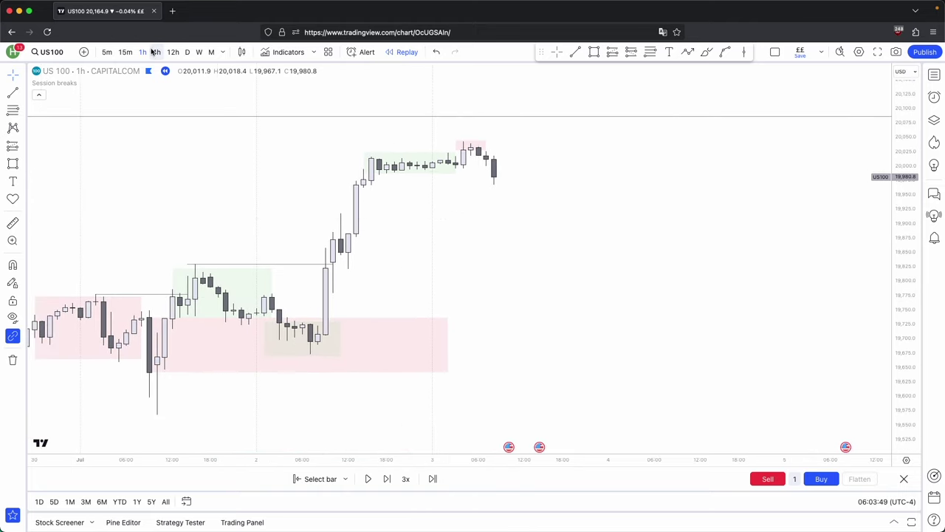
{"action": "left_click", "coordinate": [156, 52]}
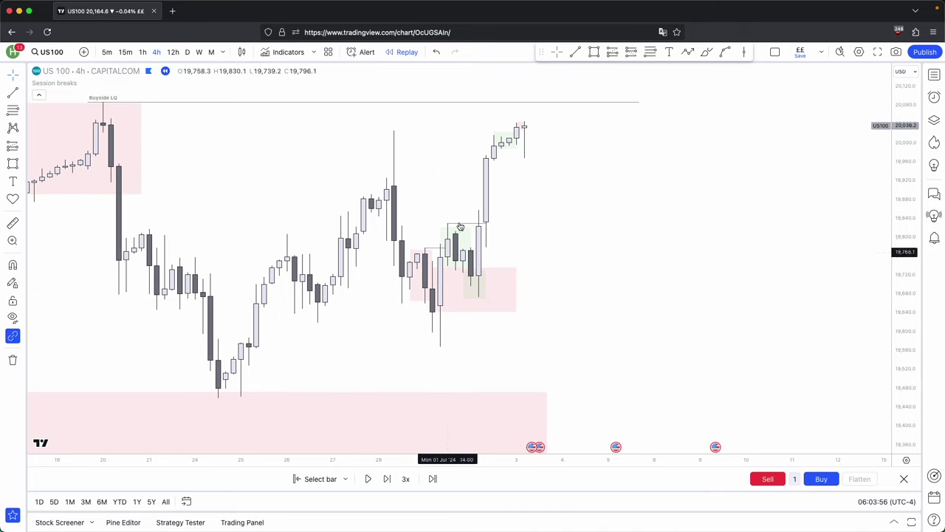
{"action": "left_click", "coordinate": [143, 52]}
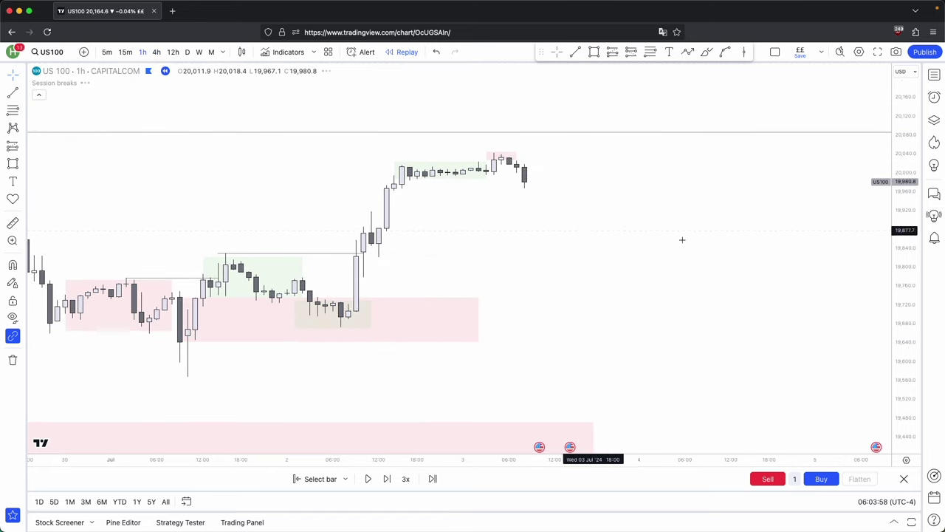
{"action": "left_click_drag", "start_coordinate": [519, 154], "coordinate": [496, 180]}
{"action": "left_click_drag", "start_coordinate": [913, 387], "coordinate": [907, 302]}
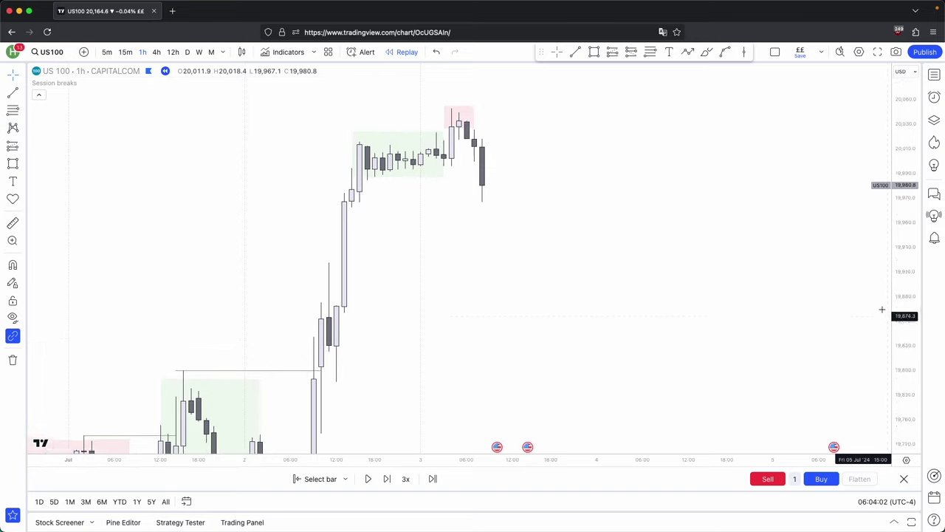
{"action": "left_click_drag", "start_coordinate": [843, 320], "coordinate": [819, 403]}
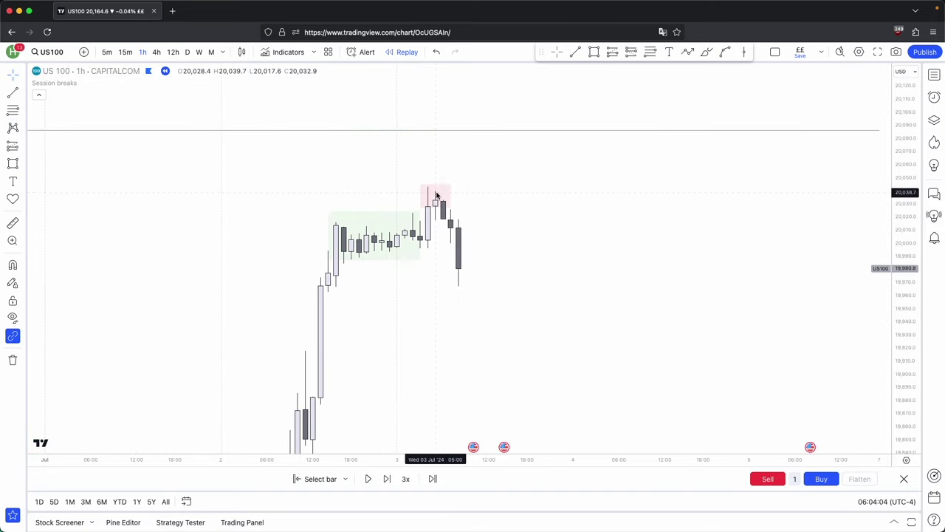
{"action": "left_click_drag", "start_coordinate": [502, 224], "coordinate": [522, 179]}
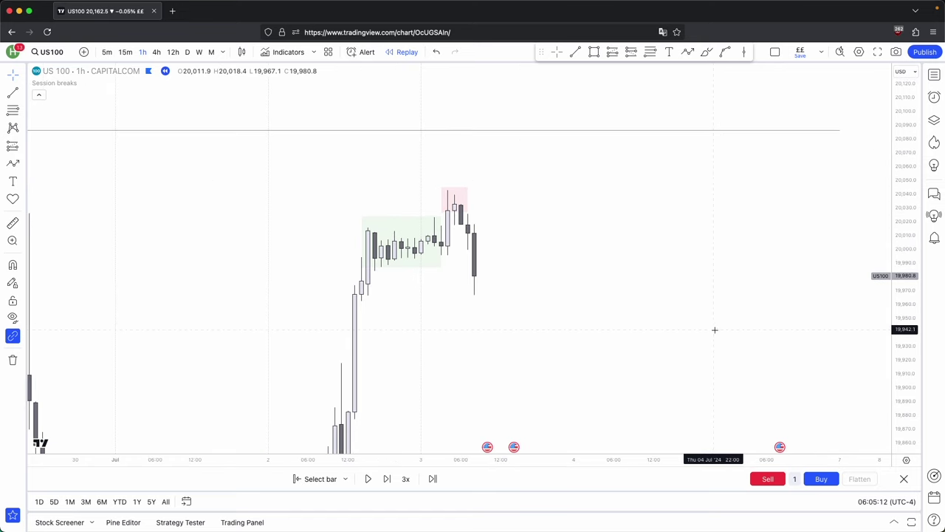
Step: Draw a rising trend line under the green range from about 19,981.7 to 19,993.8 and apply the Sellside LQ template
{"action": "left_click_drag", "start_coordinate": [716, 330], "coordinate": [764, 311]}
{"action": "scroll", "coordinate": [763, 310], "scroll_direction": "right", "scroll_amount": 2}
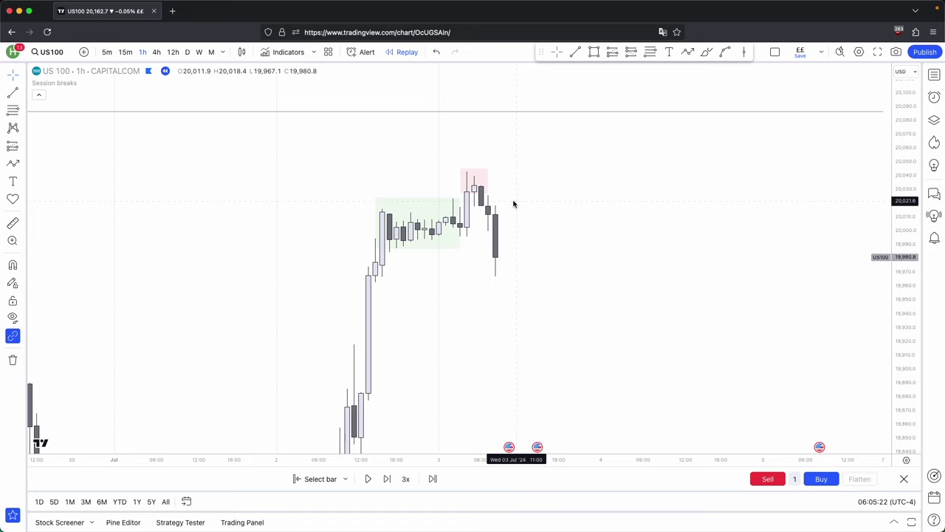
{"action": "scroll", "coordinate": [517, 214], "scroll_direction": "right", "scroll_amount": 2}
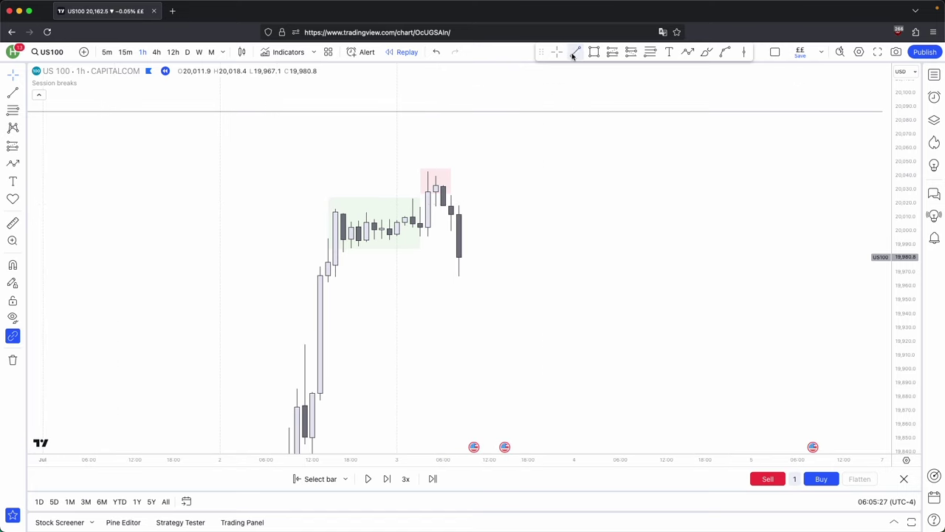
{"action": "left_click", "coordinate": [343, 257]}
{"action": "left_click", "coordinate": [428, 239]}
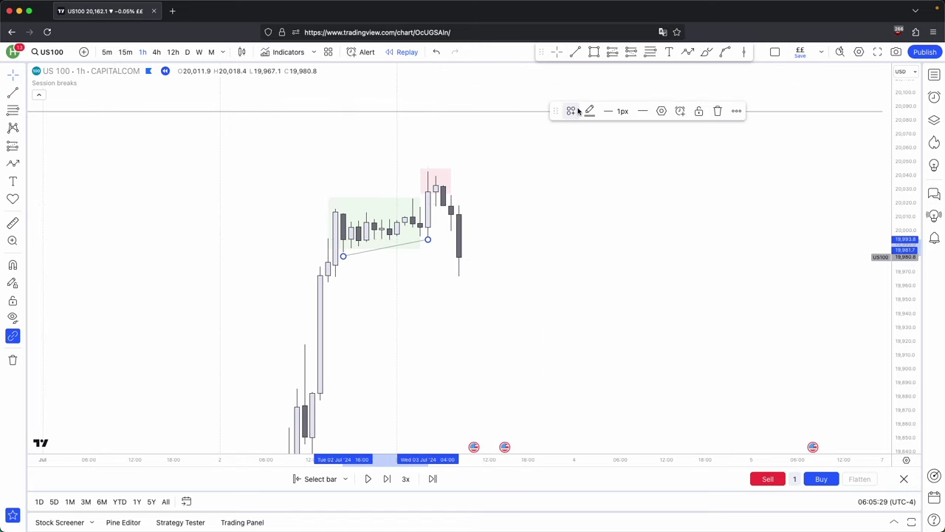
{"action": "left_click", "coordinate": [571, 111]}
{"action": "left_click", "coordinate": [590, 296]}
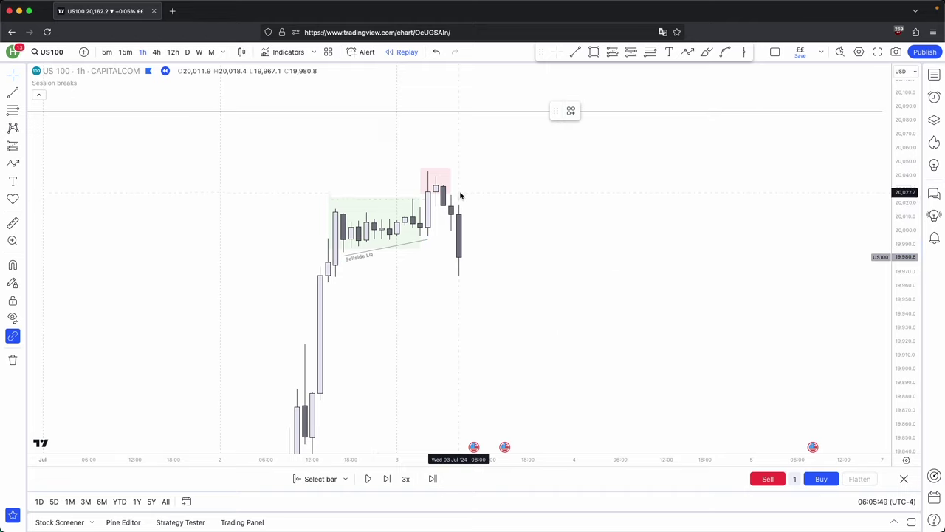
Step: Draw an upward arrow path from about 19,971, beside the latest 3 July candle, to about 20,097 above the buyside liquidity line
{"action": "left_click", "coordinate": [458, 193], "text": "shift"}
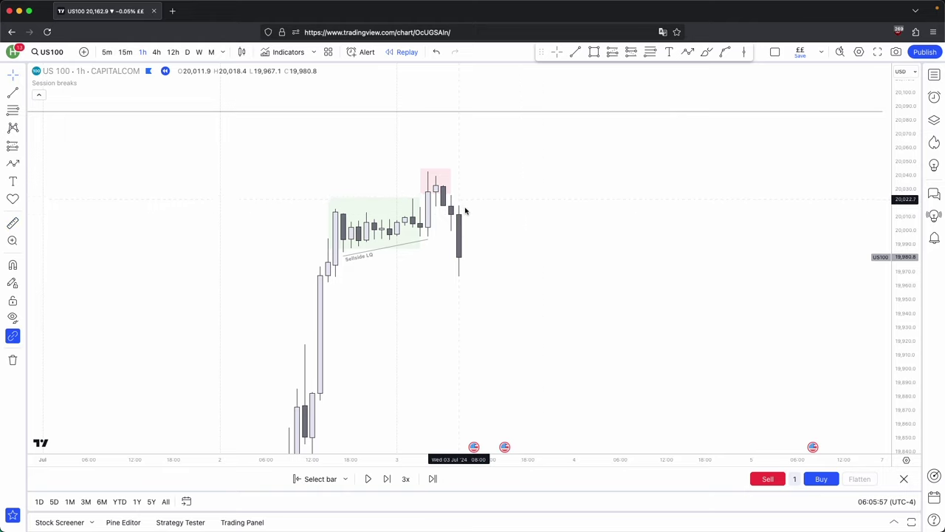
{"action": "left_click", "coordinate": [688, 51]}
{"action": "left_click", "coordinate": [474, 270]}
{"action": "left_click", "coordinate": [535, 96]}
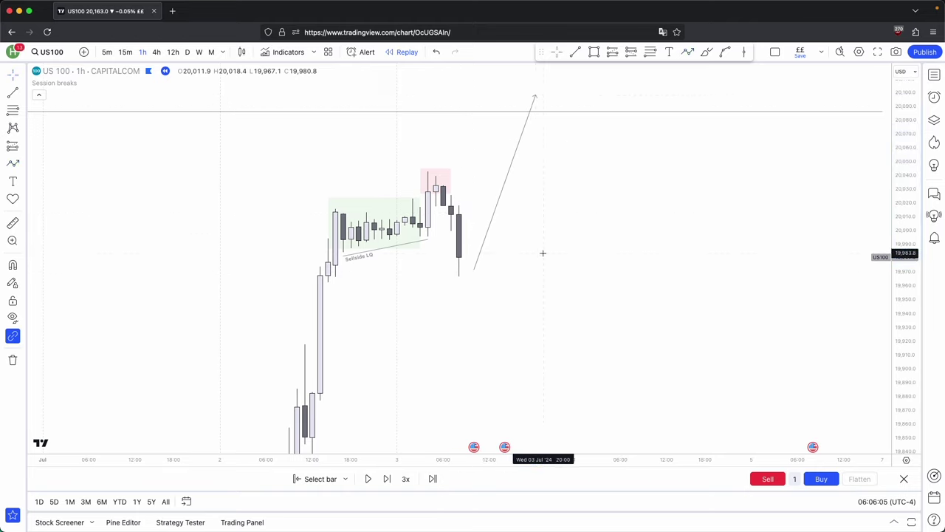
Step: Examine the 20 June Buyside LQ level, the pink 3 July zone and the rally from the 1 July low
{"action": "scroll", "coordinate": [543, 252], "scroll_direction": "down", "scroll_amount": 5}
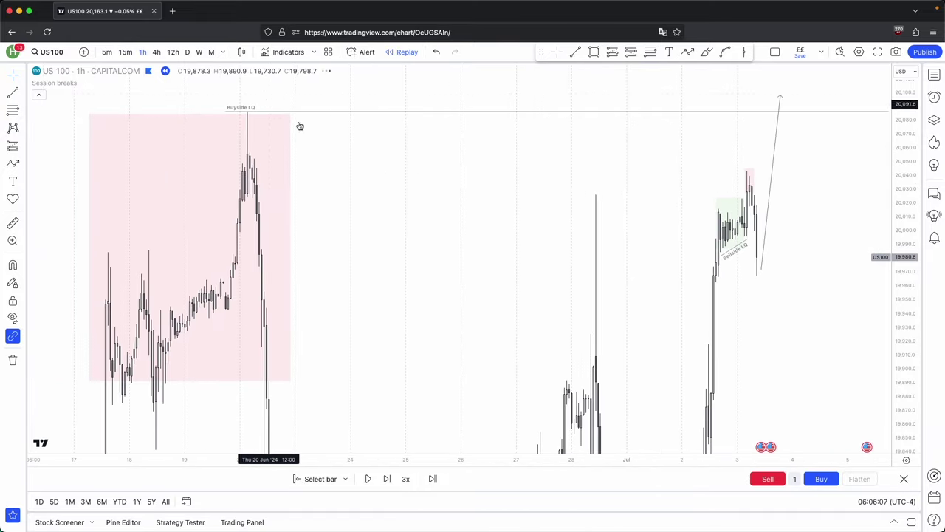
{"action": "scroll", "coordinate": [492, 214], "scroll_direction": "down", "scroll_amount": 3}
{"action": "scroll", "coordinate": [712, 357], "scroll_direction": "up", "scroll_amount": 10}
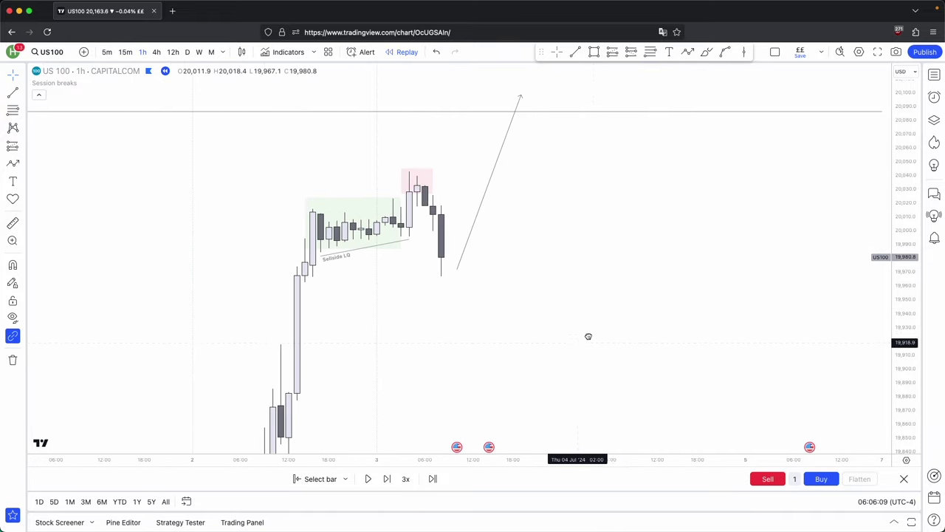
{"action": "left_click_drag", "start_coordinate": [587, 336], "coordinate": [627, 318]}
{"action": "left_click", "coordinate": [453, 167]}
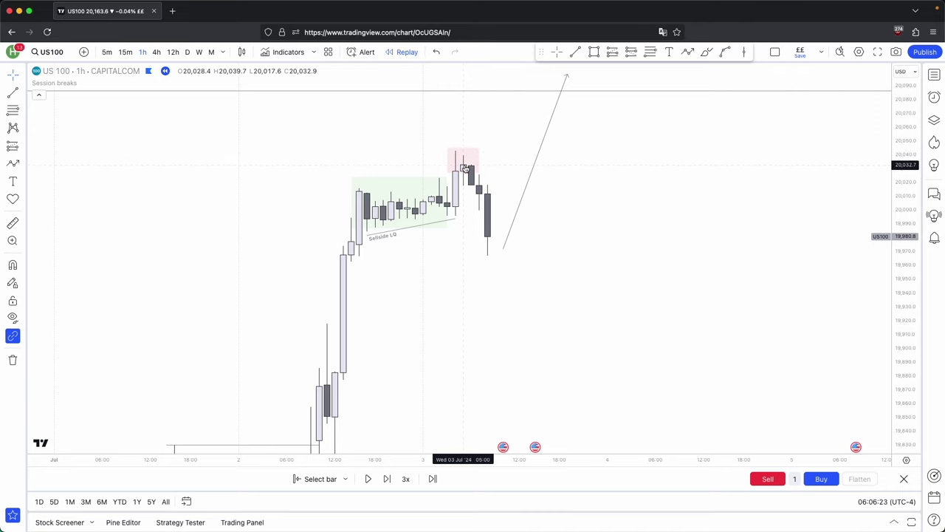
{"action": "left_click_drag", "start_coordinate": [455, 387], "coordinate": [472, 372]}
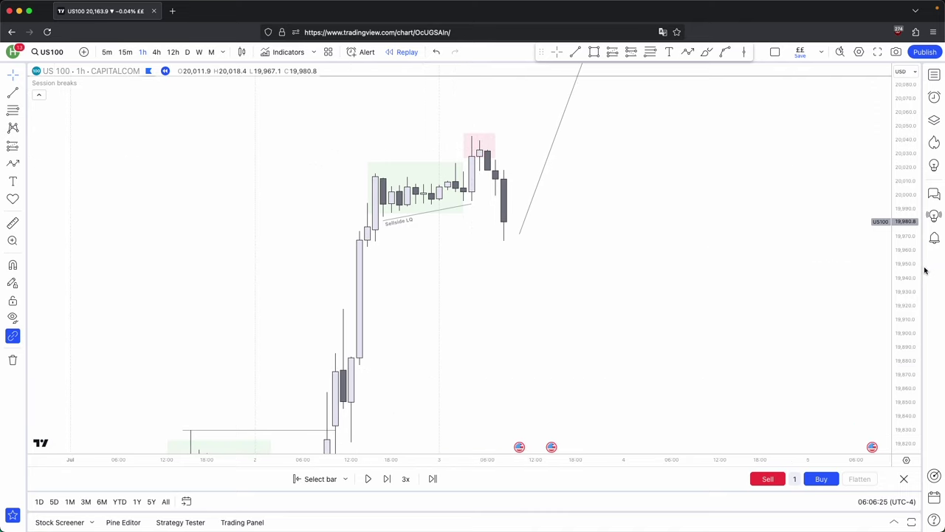
{"action": "scroll", "coordinate": [867, 404], "scroll_direction": "down", "scroll_amount": 5}
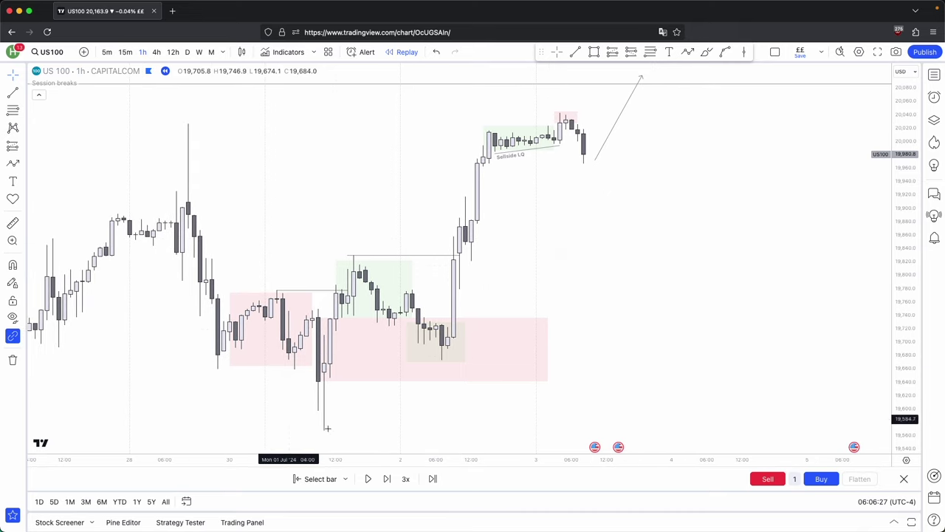
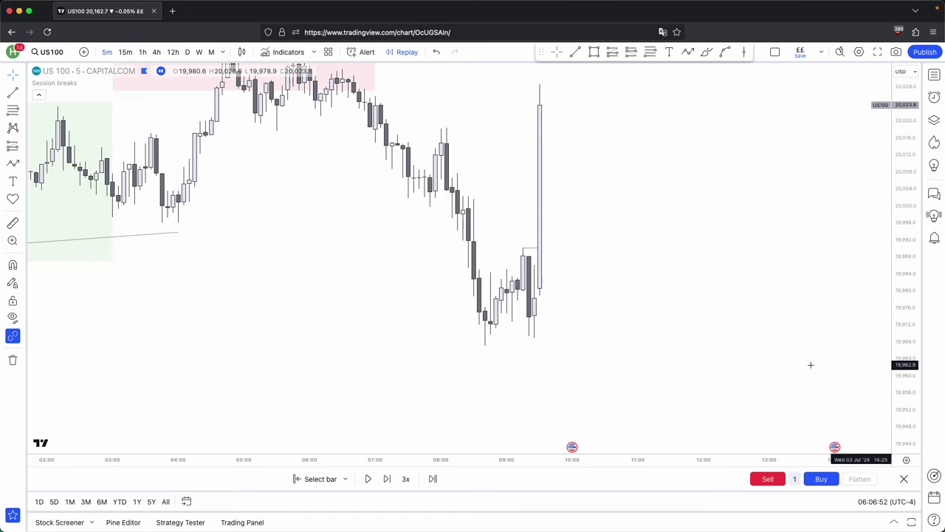
Step: On the 5m chart, lower the short structure line near 09:00 on 3 July to the minor high at about 19,985
{"action": "left_click_drag", "start_coordinate": [524, 249], "coordinate": [523, 270]}
{"action": "left_click", "coordinate": [543, 280]}
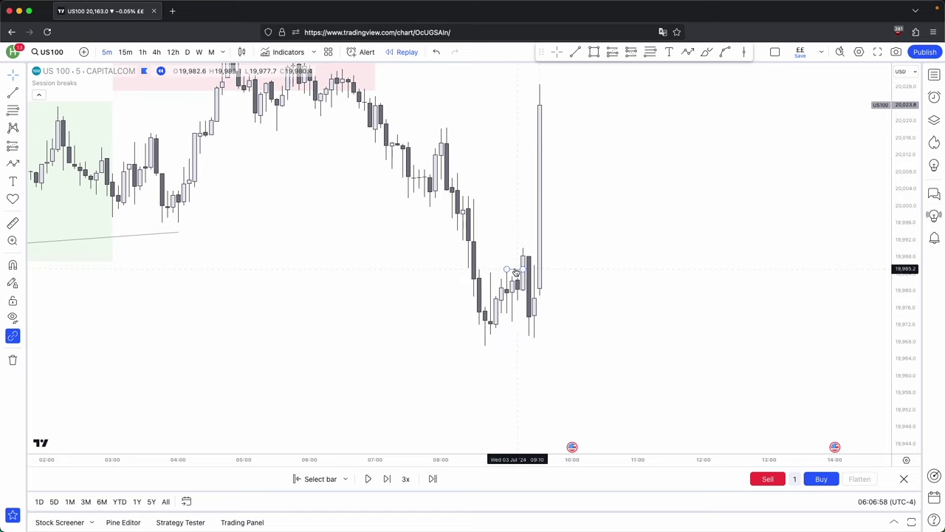
Step: Try a long position with entry 19,982.1, stop 19,966.5 and target 20,044.4, and delete it
{"action": "left_click", "coordinate": [523, 310]}
{"action": "left_click_drag", "start_coordinate": [560, 319], "coordinate": [550, 293]}
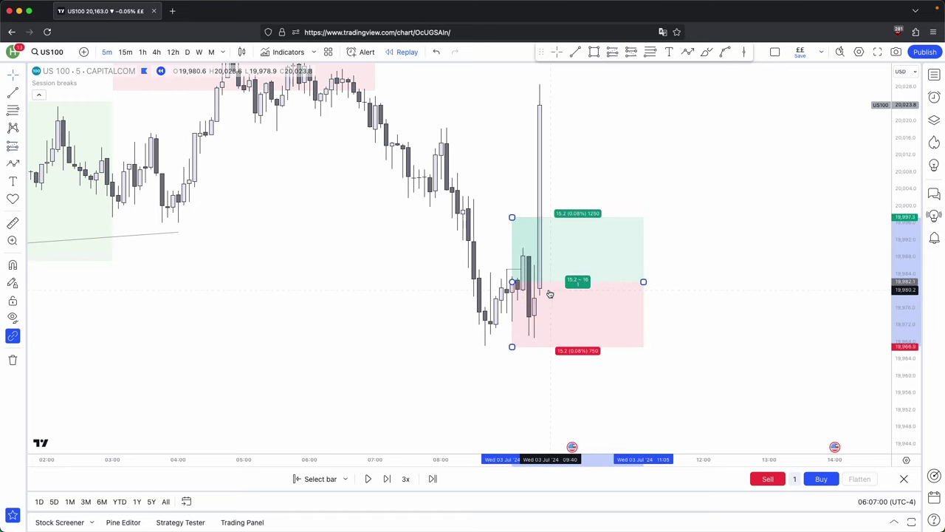
{"action": "left_click_drag", "start_coordinate": [512, 347], "coordinate": [511, 348]}
{"action": "left_click_drag", "start_coordinate": [513, 219], "coordinate": [510, 64]}
{"action": "left_click_drag", "start_coordinate": [478, 161], "coordinate": [459, 281]}
{"action": "left_click_drag", "start_coordinate": [496, 199], "coordinate": [500, 158]}
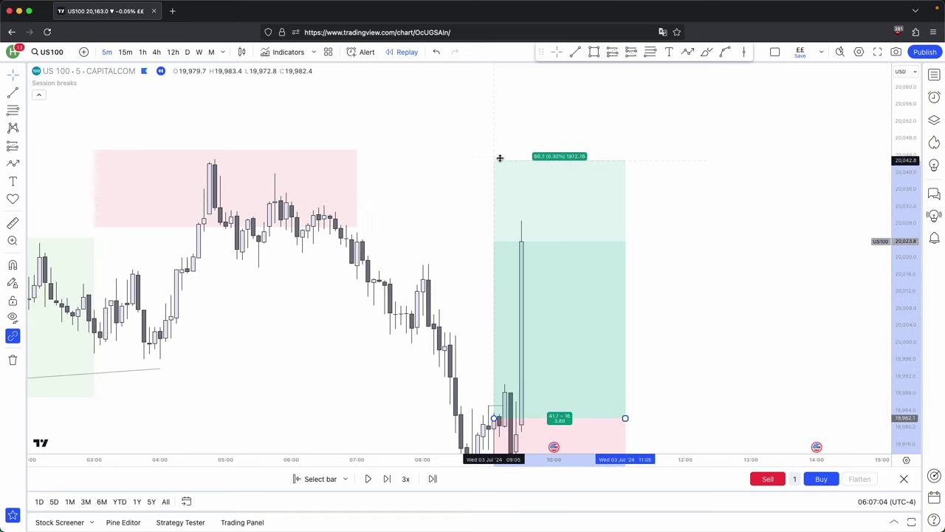
{"action": "left_click", "coordinate": [445, 175]}
{"action": "left_click_drag", "start_coordinate": [905, 290], "coordinate": [905, 343]}
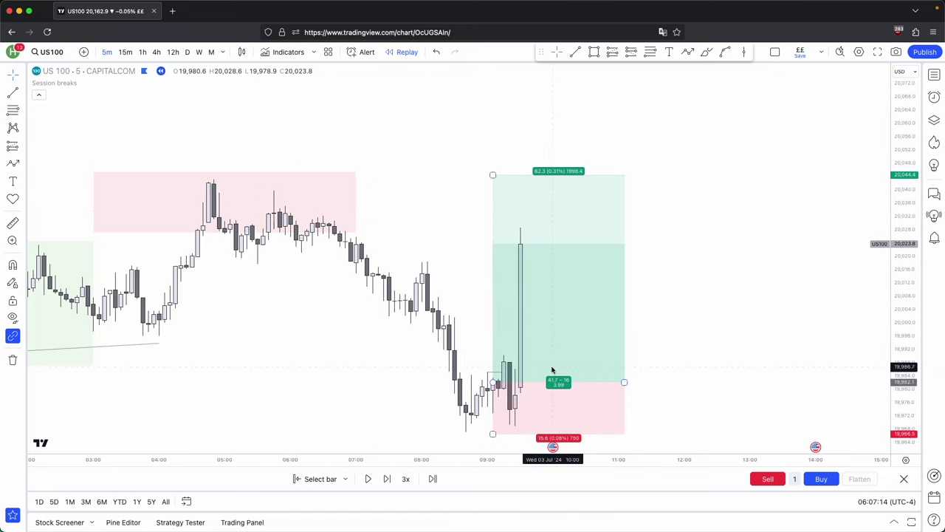
{"action": "left_click", "coordinate": [554, 371]}
{"action": "key", "text": "Delete"}
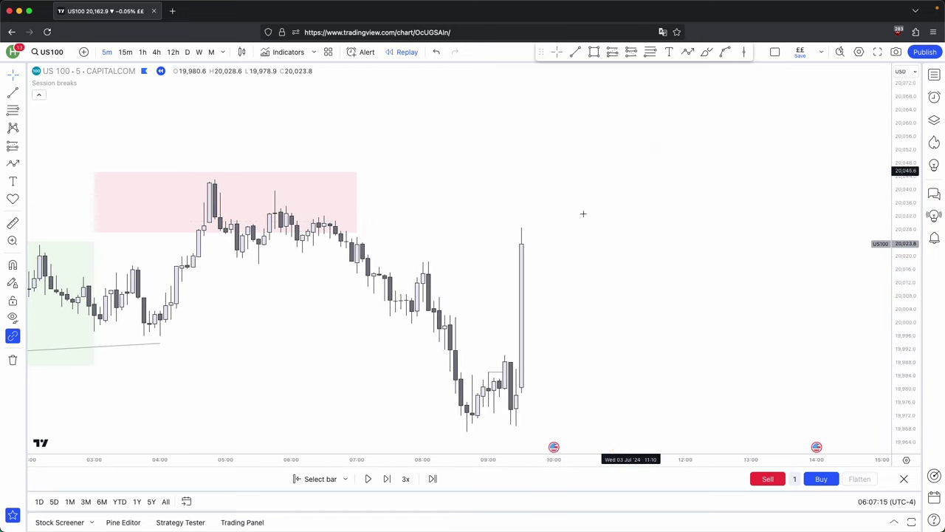
Step: Mark the break of the 09:15 high at about 19,990 with a short line and advance the replay by one bar
{"action": "left_click_drag", "start_coordinate": [609, 332], "coordinate": [589, 270]}
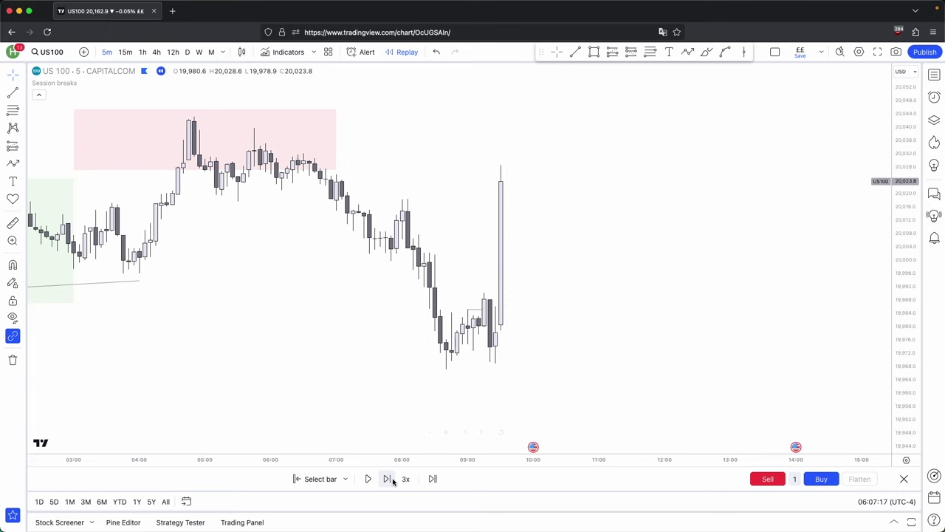
{"action": "left_click", "coordinate": [484, 294]}
{"action": "left_click", "coordinate": [390, 478]}
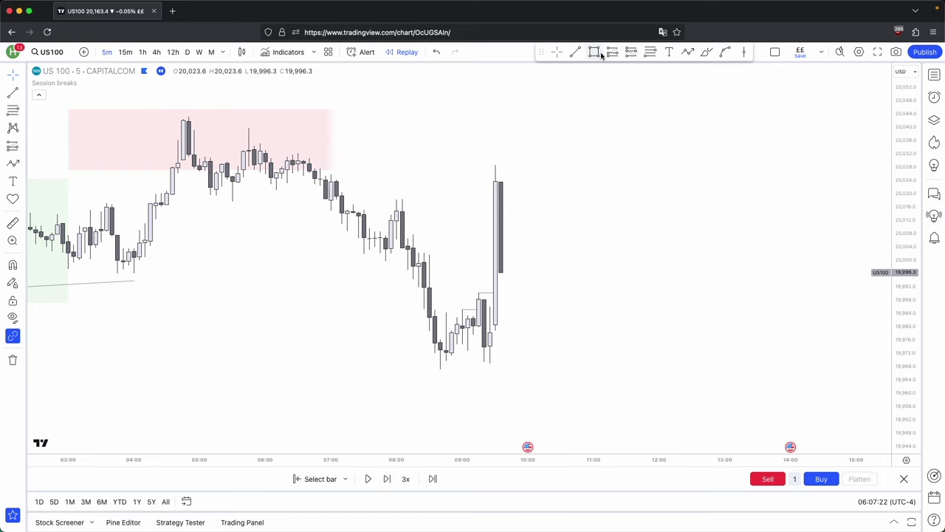
Step: Place a long position near the 09:30 candle with entry 20,000.0, stop 19,967.0 and target 20,086.6 at the buyside liquidity line
{"action": "left_click", "coordinate": [494, 269]}
{"action": "left_click_drag", "start_coordinate": [519, 300], "coordinate": [495, 372]}
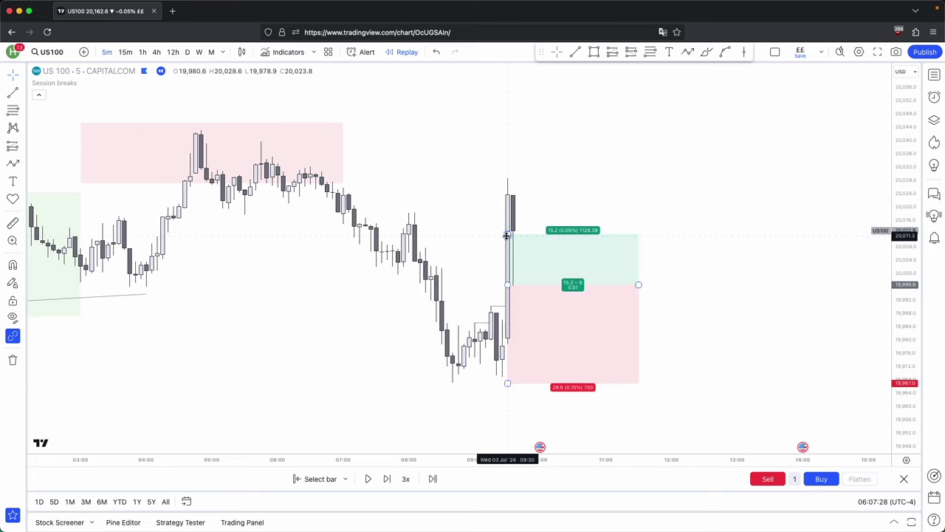
{"action": "left_click_drag", "start_coordinate": [507, 235], "coordinate": [519, 132]}
{"action": "left_click", "coordinate": [448, 171]}
{"action": "scroll", "coordinate": [448, 170], "scroll_direction": "down", "scroll_amount": 5}
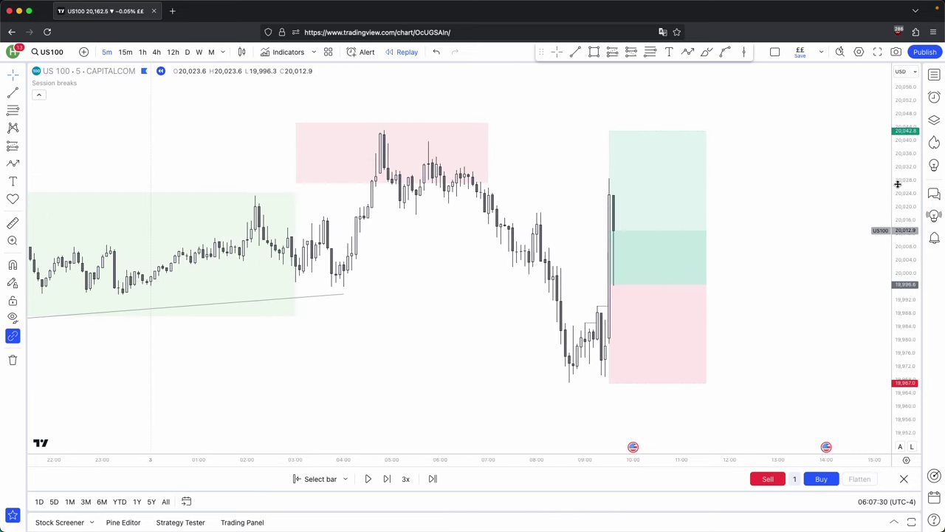
{"action": "left_click_drag", "start_coordinate": [655, 209], "coordinate": [643, 110]}
{"action": "left_click_drag", "start_coordinate": [609, 161], "coordinate": [584, 158]}
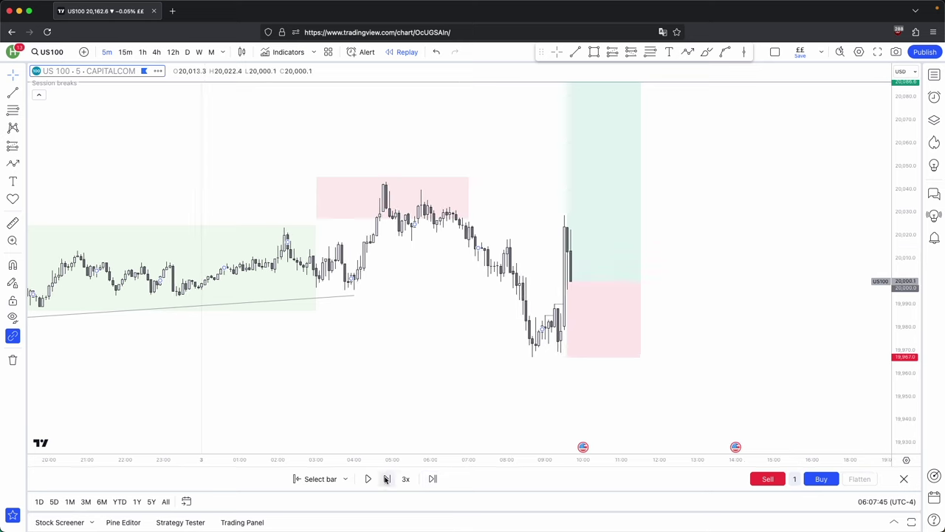
Step: Advance the replay to about 09:55 on 3 July and delete the pink rectangle over the 08:30–09:50 lows
{"action": "left_click", "coordinate": [385, 479]}
{"action": "left_click", "coordinate": [385, 479]}
{"action": "left_click", "coordinate": [385, 479]}
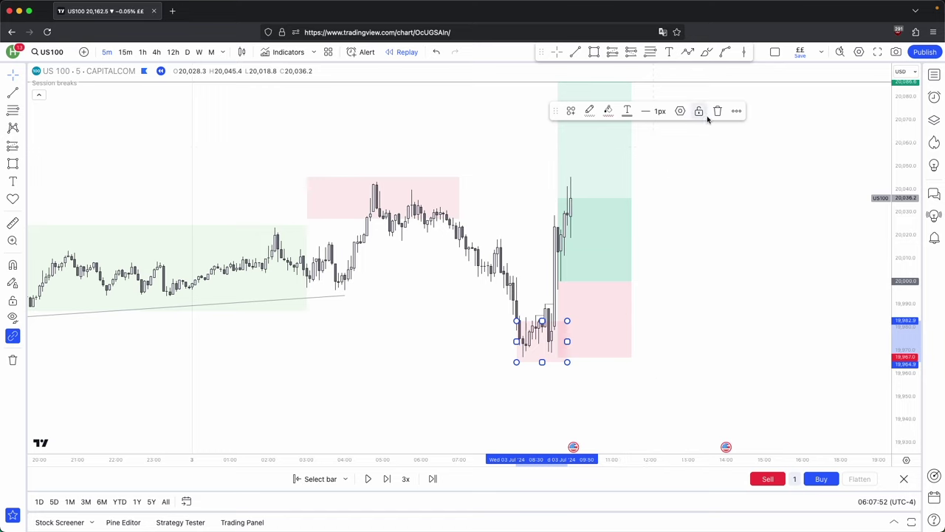
{"action": "left_click", "coordinate": [716, 112]}
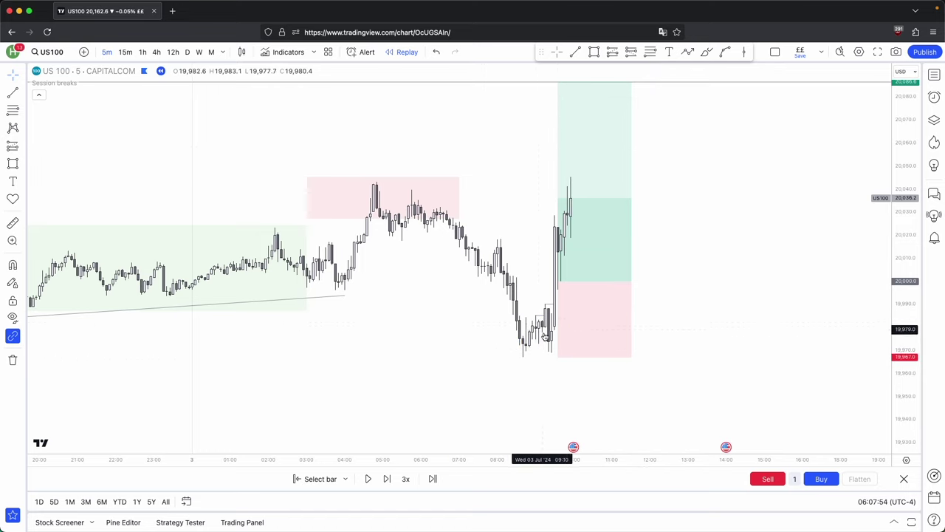
Step: Draw a falling trend line above the 3 July highs from about 20,049.8 to about 20,020 and apply the $$ template
{"action": "scroll", "coordinate": [515, 222], "scroll_direction": "up", "scroll_amount": 1}
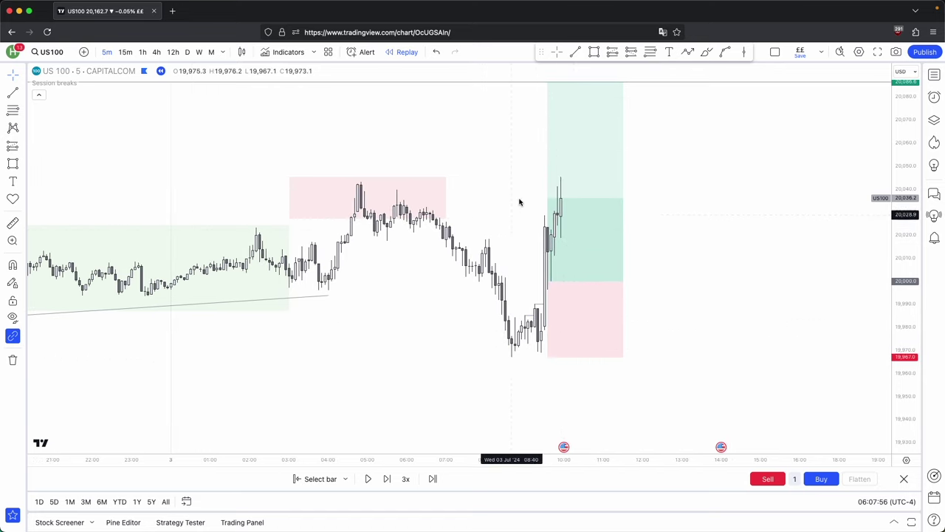
{"action": "left_click", "coordinate": [576, 53]}
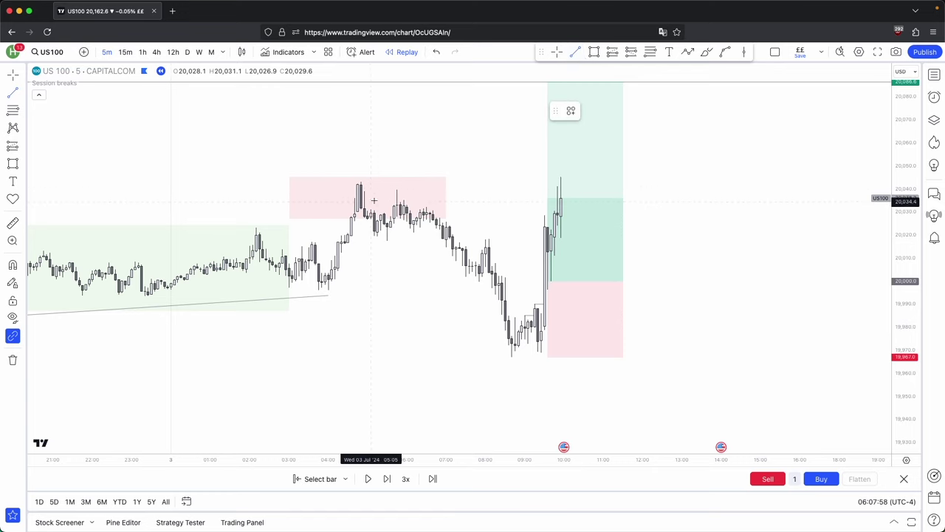
{"action": "left_click", "coordinate": [364, 167]}
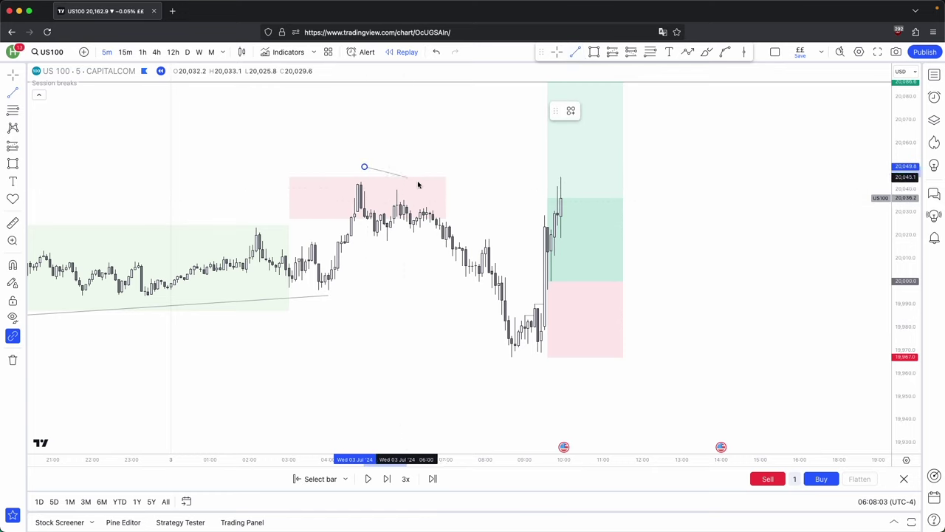
{"action": "left_click", "coordinate": [495, 234]}
{"action": "left_click", "coordinate": [570, 111]}
{"action": "left_click", "coordinate": [577, 186]}
{"action": "left_click", "coordinate": [426, 166]}
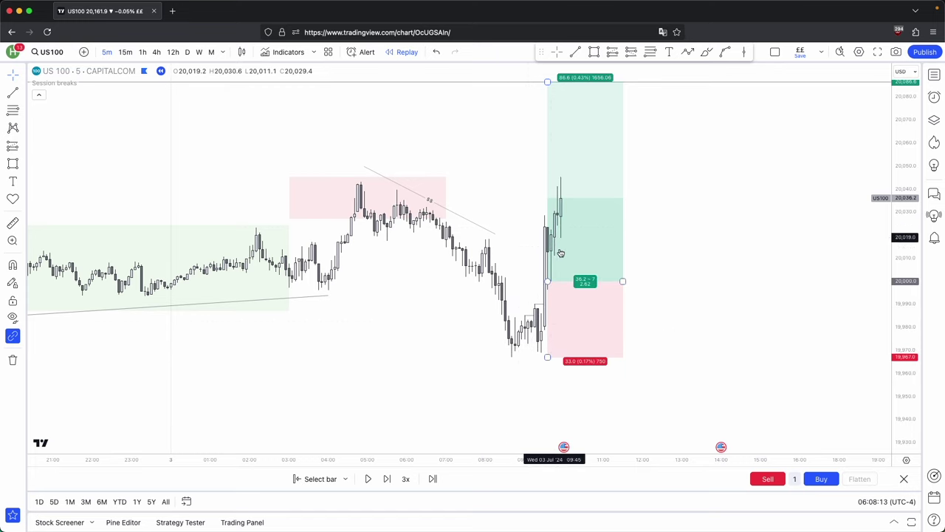
{"action": "scroll", "coordinate": [687, 210], "scroll_direction": "up", "scroll_amount": 2}
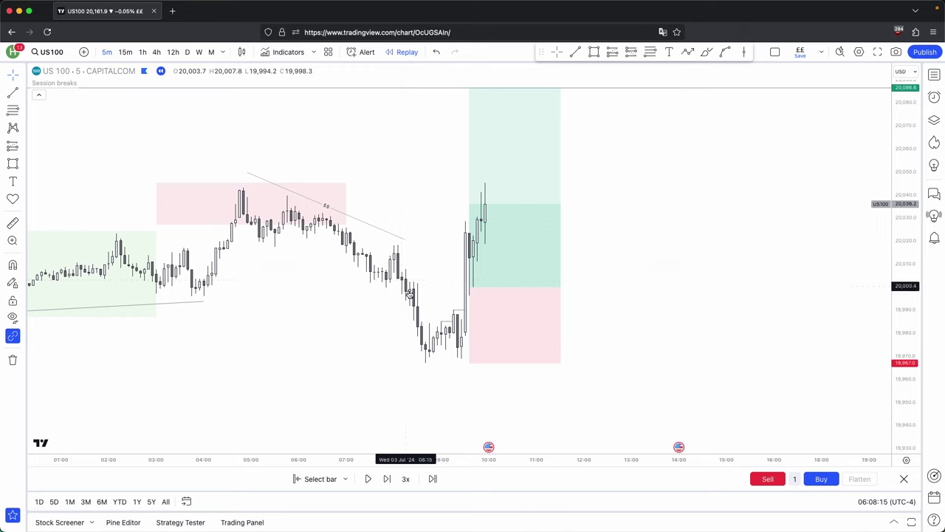
Step: Advance the replay bar by bar to about 11:10 on 3 July, until price crosses the buyside liquidity line
{"action": "left_click", "coordinate": [484, 290]}
{"action": "left_click", "coordinate": [394, 248]}
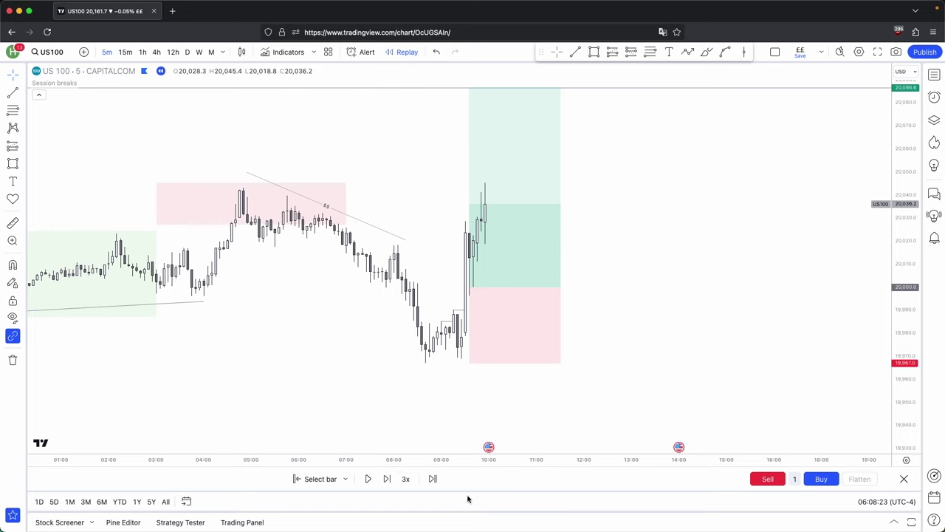
{"action": "left_click", "coordinate": [387, 479]}
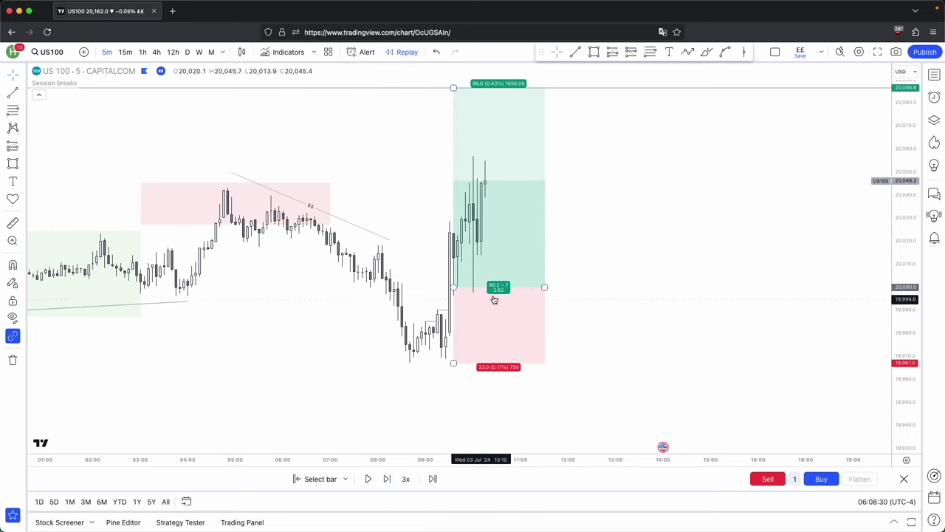
{"action": "left_click", "coordinate": [388, 479]}
{"action": "left_click", "coordinate": [388, 479]}
{"action": "left_click", "coordinate": [388, 479]}
{"action": "left_click", "coordinate": [387, 480]}
{"action": "left_click", "coordinate": [387, 479]}
{"action": "left_click", "coordinate": [388, 479]}
{"action": "left_click", "coordinate": [388, 479]}
{"action": "left_click_drag", "start_coordinate": [589, 164], "coordinate": [637, 258]}
{"action": "left_click", "coordinate": [475, 399], "text": "shift"}
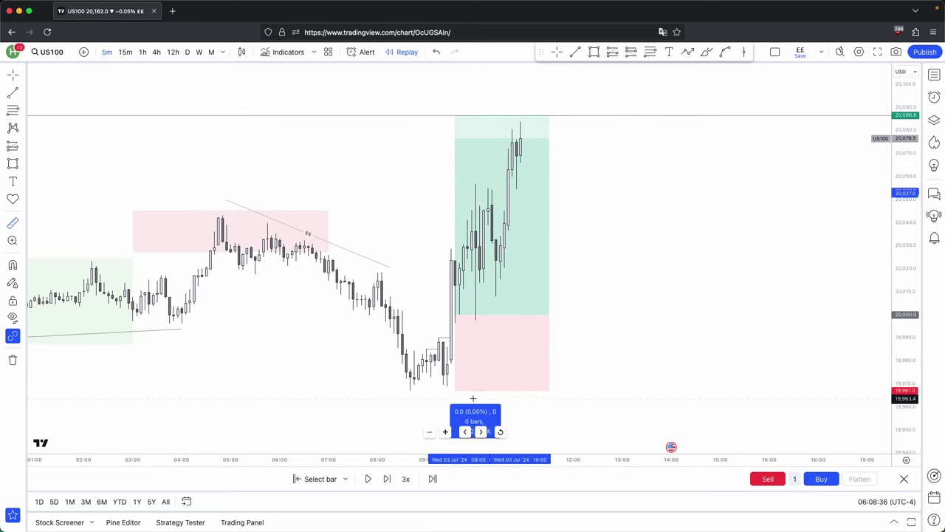
{"action": "left_click", "coordinate": [581, 106]}
{"action": "left_click", "coordinate": [387, 481]}
{"action": "left_click", "coordinate": [387, 482]}
{"action": "left_click", "coordinate": [387, 482]}
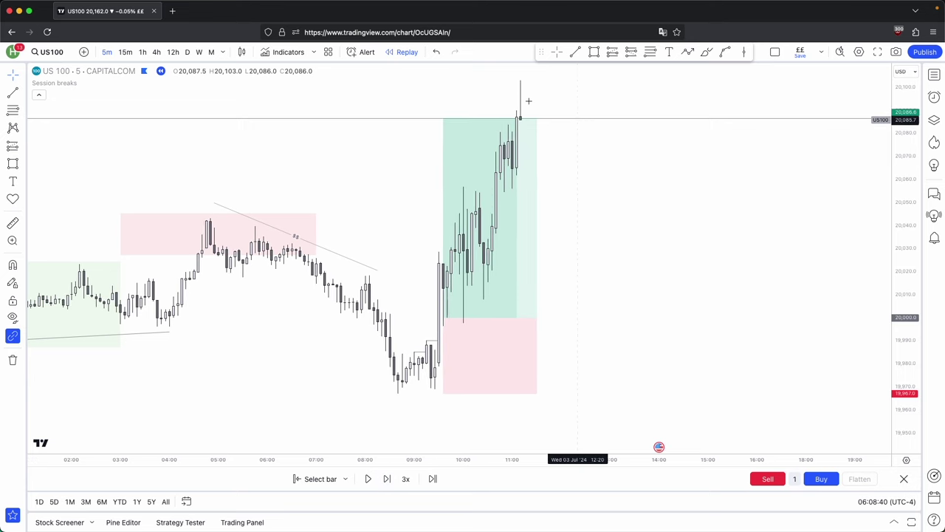
Step: Delete the long position and the short horizontal lines above the 3 July lows around 09:00–09:30
{"action": "left_click_drag", "start_coordinate": [560, 157], "coordinate": [612, 145]}
{"action": "scroll", "coordinate": [607, 154], "scroll_direction": "up", "scroll_amount": 1}
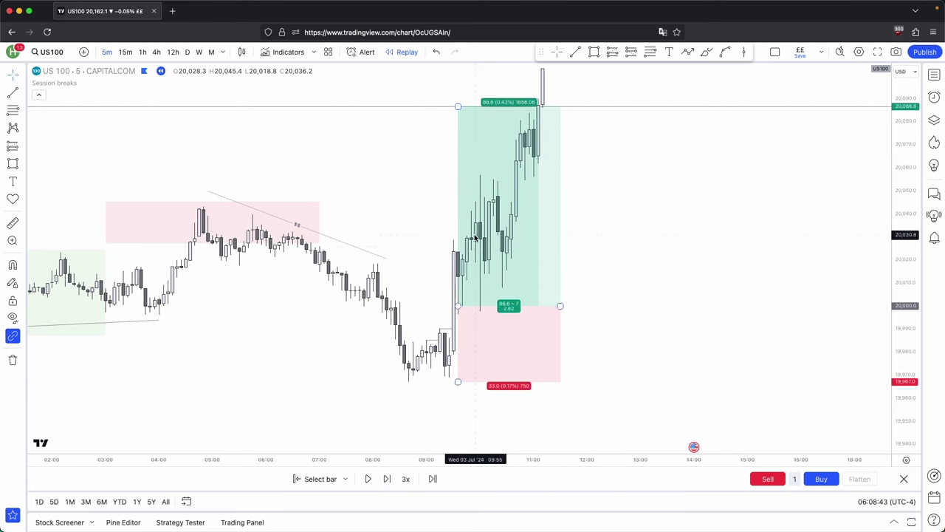
{"action": "left_click", "coordinate": [528, 268]}
{"action": "left_click", "coordinate": [686, 111]}
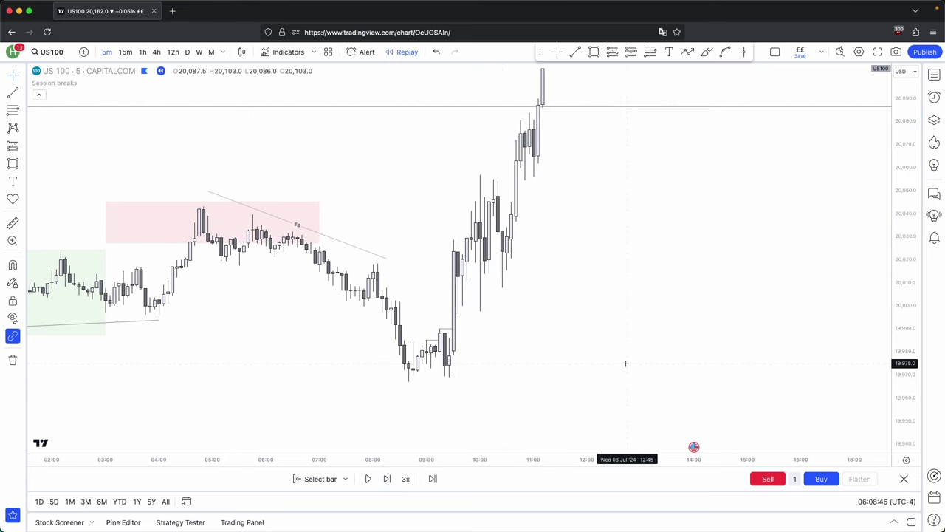
{"action": "left_click_drag", "start_coordinate": [473, 363], "coordinate": [394, 326]}
{"action": "left_click", "coordinate": [699, 110]}
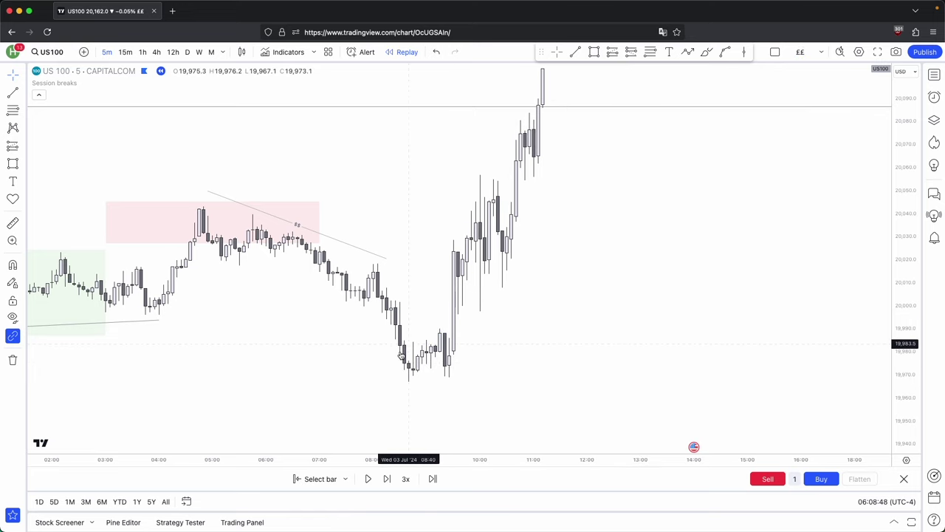
{"action": "scroll", "coordinate": [609, 214], "scroll_direction": "up", "scroll_amount": 1}
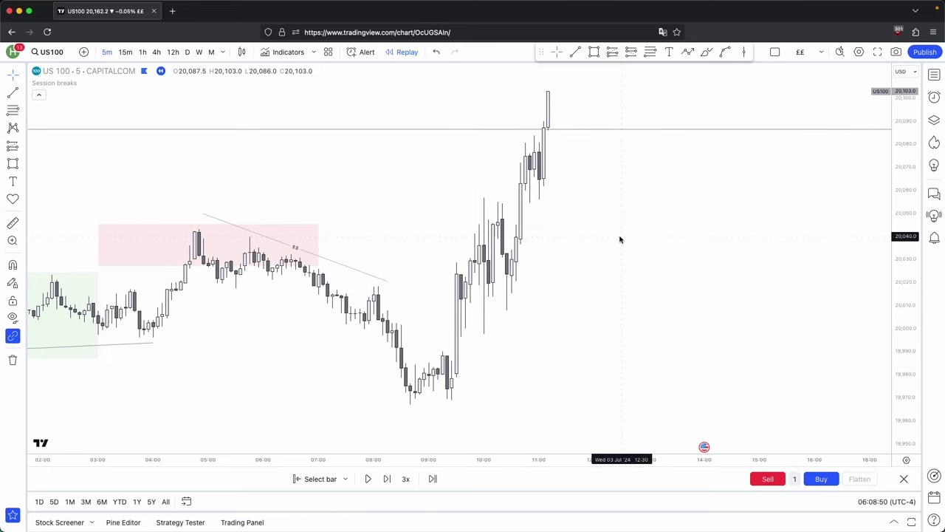
Step: Draw a pink rectangle from about 09:35 to 12:40 between about 19,996 and 20,023, and try out a long position above it
{"action": "left_click", "coordinate": [594, 52]}
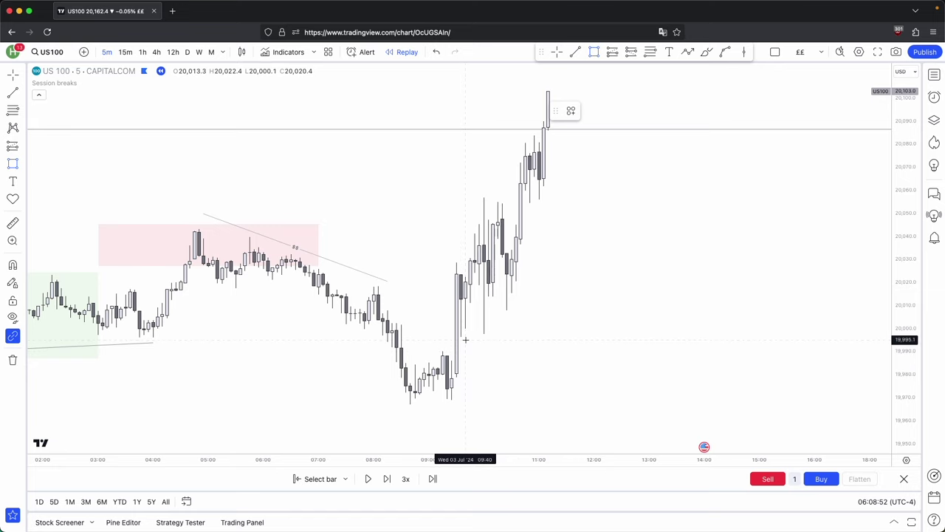
{"action": "mouse_move", "coordinate": [465, 280]}
{"action": "left_mouse_down"}
{"action": "mouse_move", "coordinate": [463, 336]}
{"action": "mouse_move", "coordinate": [634, 333]}
{"action": "left_mouse_up"}
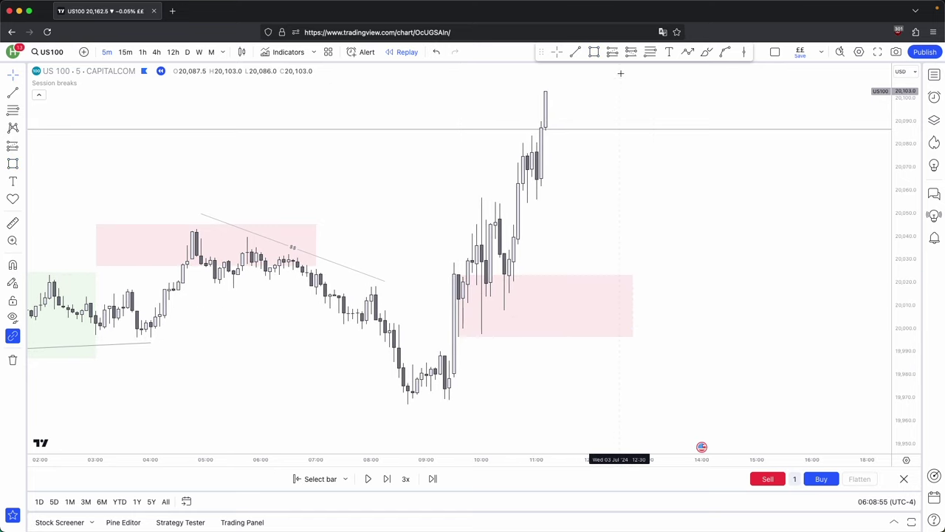
{"action": "left_click", "coordinate": [612, 52]}
{"action": "left_click", "coordinate": [495, 264]}
{"action": "left_click_drag", "start_coordinate": [527, 288], "coordinate": [505, 300]}
{"action": "left_click_drag", "start_coordinate": [473, 214], "coordinate": [476, 102]}
{"action": "left_click", "coordinate": [684, 110]}
Step: Draw two more pink rectangles starting around 10:15, one at about 20,019–20,036 and one at about 20,024–20,047
{"action": "left_click", "coordinate": [594, 52]}
{"action": "left_click_drag", "start_coordinate": [481, 245], "coordinate": [499, 280]}
{"action": "left_click_drag", "start_coordinate": [500, 263], "coordinate": [555, 264]}
{"action": "left_click", "coordinate": [593, 261]}
{"action": "left_click", "coordinate": [594, 52]}
{"action": "mouse_move", "coordinate": [500, 220]}
{"action": "left_mouse_down"}
{"action": "mouse_move", "coordinate": [505, 273]}
{"action": "mouse_move", "coordinate": [606, 244]}
{"action": "left_mouse_up"}
{"action": "left_click", "coordinate": [670, 213]}
{"action": "left_click_drag", "start_coordinate": [669, 213], "coordinate": [651, 245]}
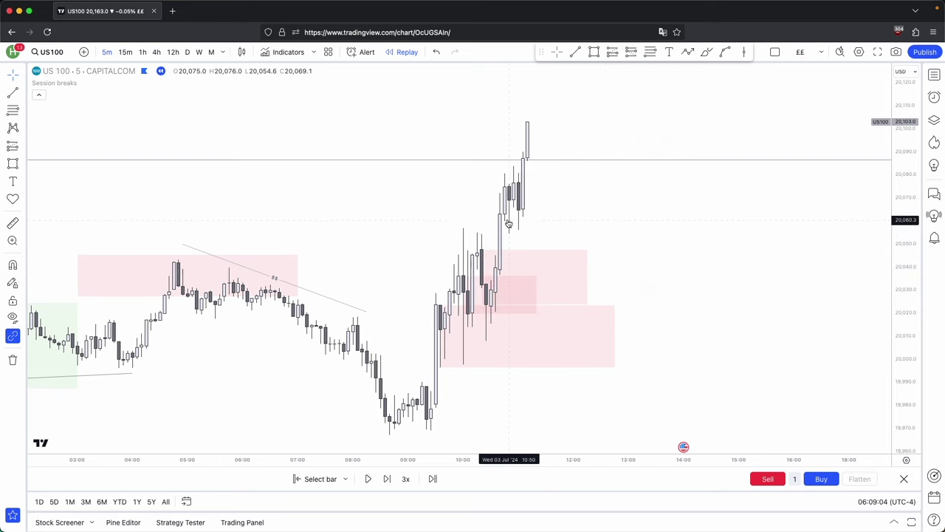
Step: Draw a pink rectangle at about 20,045–20,059 starting near 10:35, and delete the three lower pink rectangles
{"action": "left_click", "coordinate": [595, 53]}
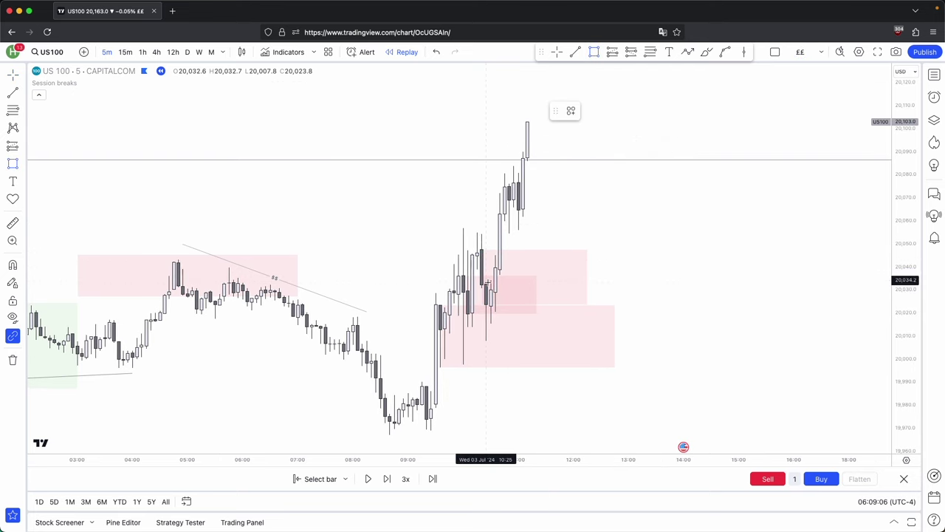
{"action": "mouse_move", "coordinate": [496, 255]}
{"action": "left_mouse_down"}
{"action": "mouse_move", "coordinate": [504, 221]}
{"action": "mouse_move", "coordinate": [647, 237]}
{"action": "left_mouse_up"}
{"action": "left_click", "coordinate": [653, 386]}
{"action": "left_click_drag", "start_coordinate": [643, 395], "coordinate": [505, 274]}
{"action": "left_click", "coordinate": [717, 111]}
Step: Place a long position from the remaining pink rectangle with entry 20,059.0, stop 20,006.4 and target 20,133.4
{"action": "left_click", "coordinate": [613, 52]}
{"action": "left_click", "coordinate": [559, 254]}
{"action": "left_click_drag", "start_coordinate": [623, 287], "coordinate": [566, 254]}
{"action": "left_click_drag", "start_coordinate": [501, 290], "coordinate": [490, 409]}
{"action": "left_click_drag", "start_coordinate": [497, 225], "coordinate": [496, 118]}
{"action": "left_click", "coordinate": [443, 196]}
{"action": "left_click_drag", "start_coordinate": [906, 277], "coordinate": [906, 400]}
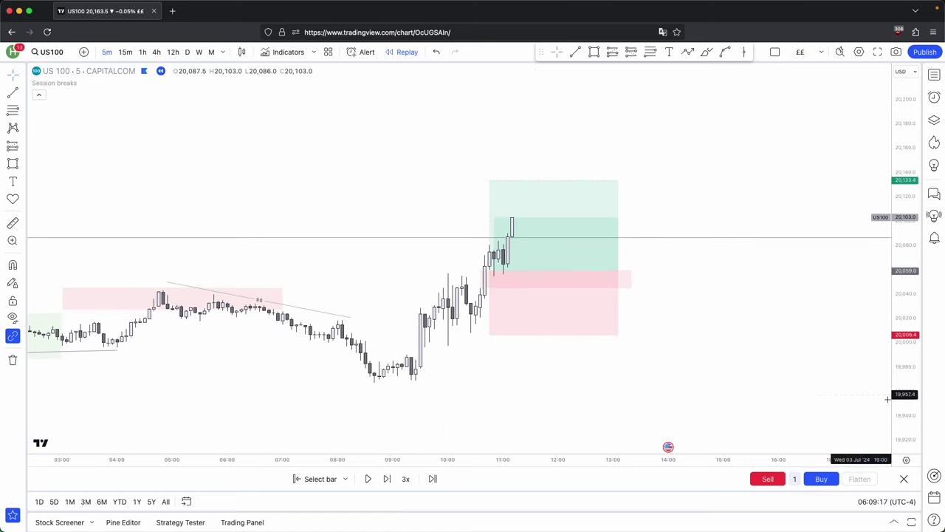
Step: Advance the replay to about 12:00 on 3 July, until price passes the 20,133.4 target
{"action": "left_click", "coordinate": [387, 478]}
{"action": "left_click", "coordinate": [387, 479]}
{"action": "left_click", "coordinate": [387, 479]}
{"action": "left_click", "coordinate": [387, 479]}
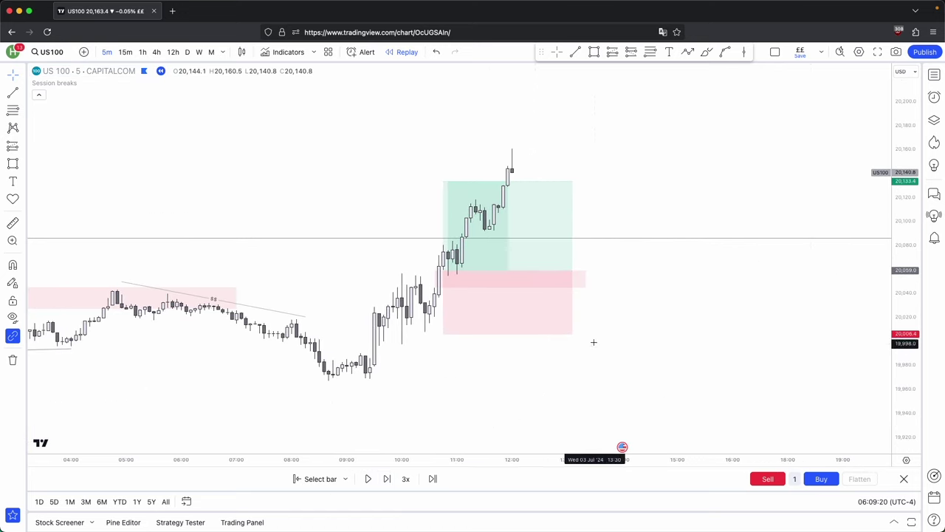
Step: Delete the long position together with the pink rectangle at its entry
{"action": "scroll", "coordinate": [593, 342], "scroll_direction": "down", "scroll_amount": 3}
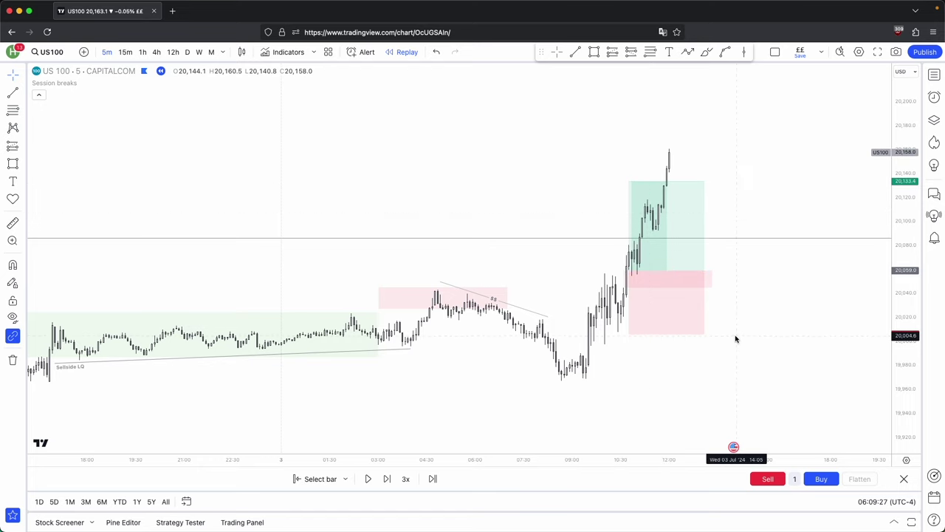
{"action": "left_click_drag", "start_coordinate": [731, 332], "coordinate": [620, 263]}
{"action": "key", "text": "Delete"}
Step: Switch the chart to 1h and delete the green and pink rectangles and the trend lines around the 3 July range
{"action": "left_click_drag", "start_coordinate": [708, 300], "coordinate": [674, 266]}
{"action": "left_click_drag", "start_coordinate": [903, 356], "coordinate": [901, 251]}
{"action": "left_click_drag", "start_coordinate": [692, 346], "coordinate": [672, 266]}
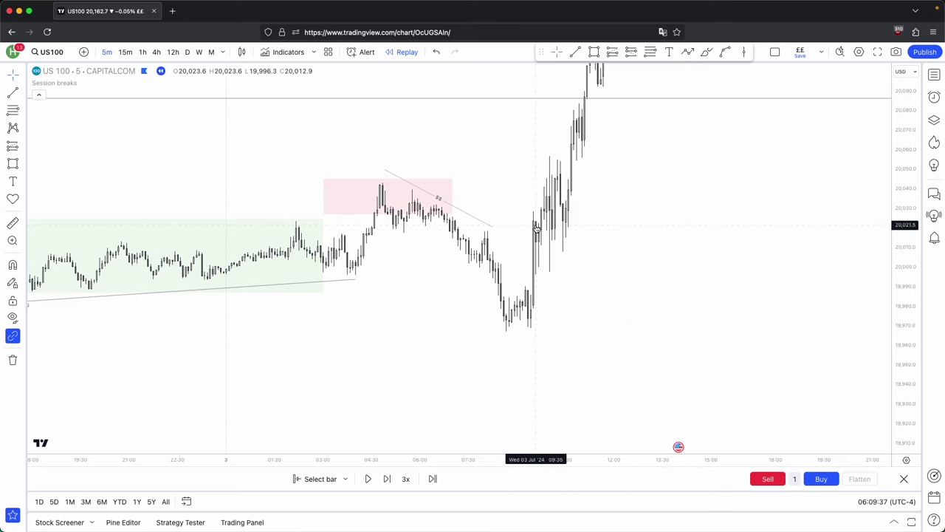
{"action": "left_click_drag", "start_coordinate": [596, 312], "coordinate": [584, 325]}
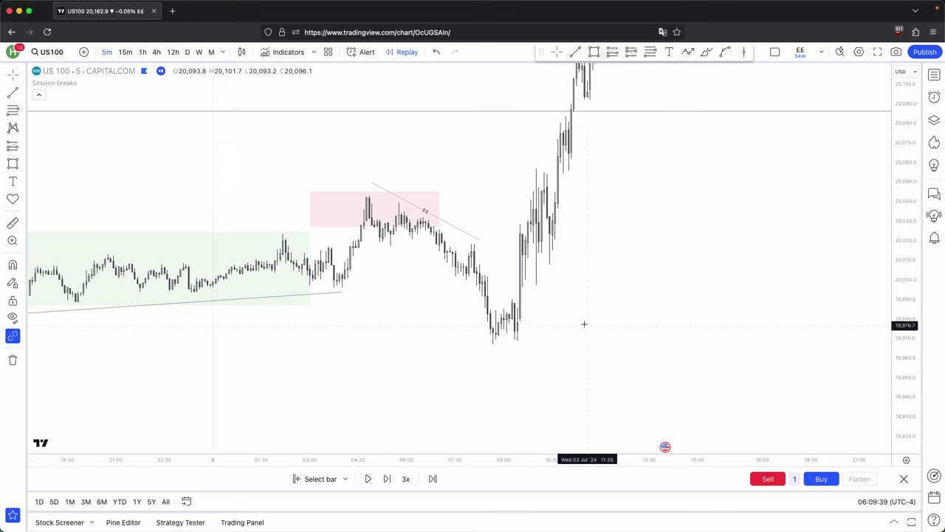
{"action": "scroll", "coordinate": [585, 325], "scroll_direction": "up", "scroll_amount": 1}
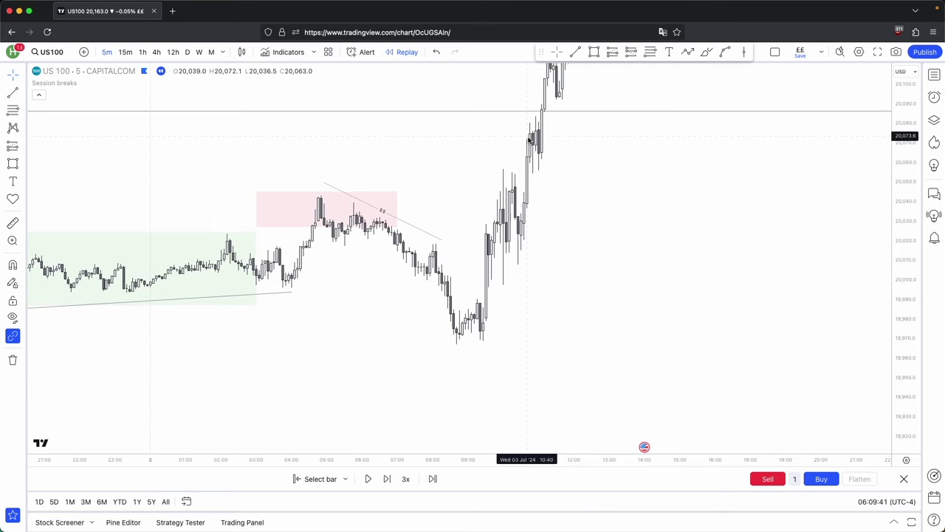
{"action": "left_click", "coordinate": [142, 51]}
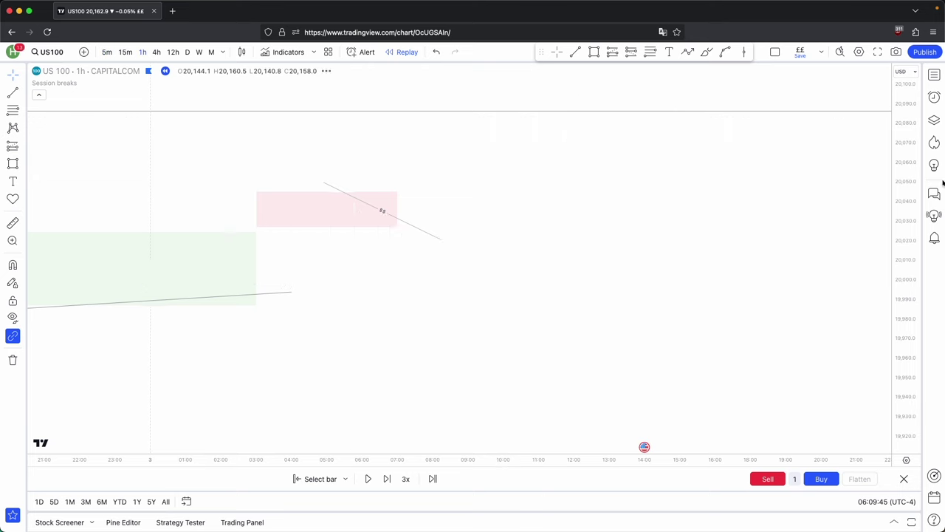
{"action": "left_click_drag", "start_coordinate": [905, 194], "coordinate": [862, 436]}
{"action": "left_click_drag", "start_coordinate": [690, 302], "coordinate": [475, 207]}
{"action": "left_click", "coordinate": [717, 110]}
Step: Draw a pink rectangle over the 2–3 July range at about 19,990–20,041, and a smaller one below it at about 19,968–19,987
{"action": "scroll", "coordinate": [761, 232], "scroll_direction": "up", "scroll_amount": 5}
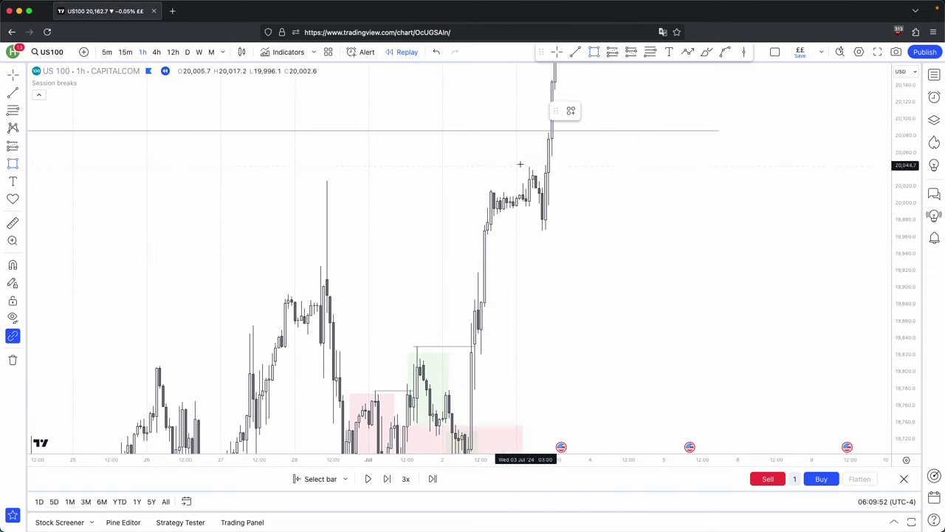
{"action": "mouse_move", "coordinate": [484, 160]}
{"action": "left_mouse_down"}
{"action": "mouse_move", "coordinate": [537, 214]}
{"action": "mouse_move", "coordinate": [488, 169]}
{"action": "left_mouse_up"}
{"action": "left_click", "coordinate": [580, 196]}
{"action": "scroll", "coordinate": [581, 196], "scroll_direction": "up", "scroll_amount": 1}
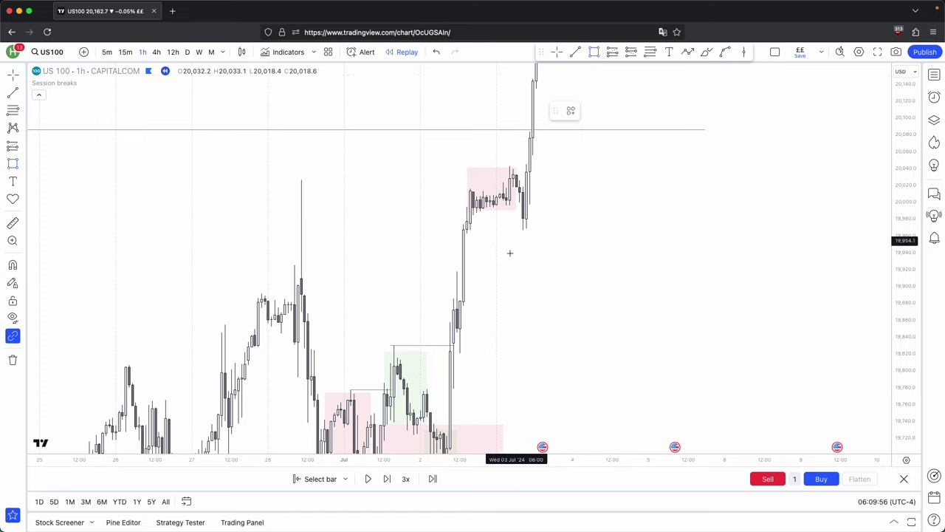
{"action": "left_click_drag", "start_coordinate": [509, 212], "coordinate": [540, 228]}
Step: Draw a third rectangle over the 3 July expansion, starting at 09:00 from about 19,999.7 and extending up to the latest candles
{"action": "left_click", "coordinate": [593, 52]}
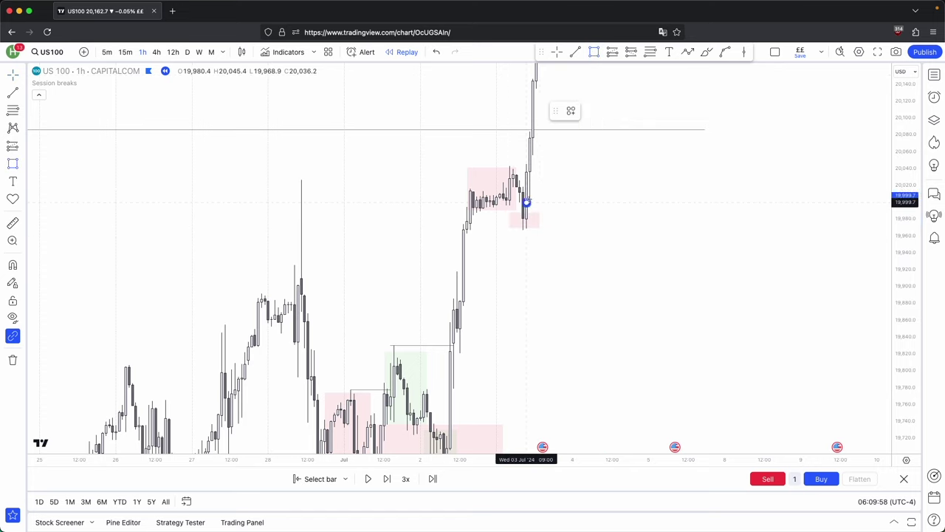
{"action": "left_click", "coordinate": [526, 201]}
{"action": "double_click", "coordinate": [547, 71]}
{"action": "left_click", "coordinate": [549, 198]}
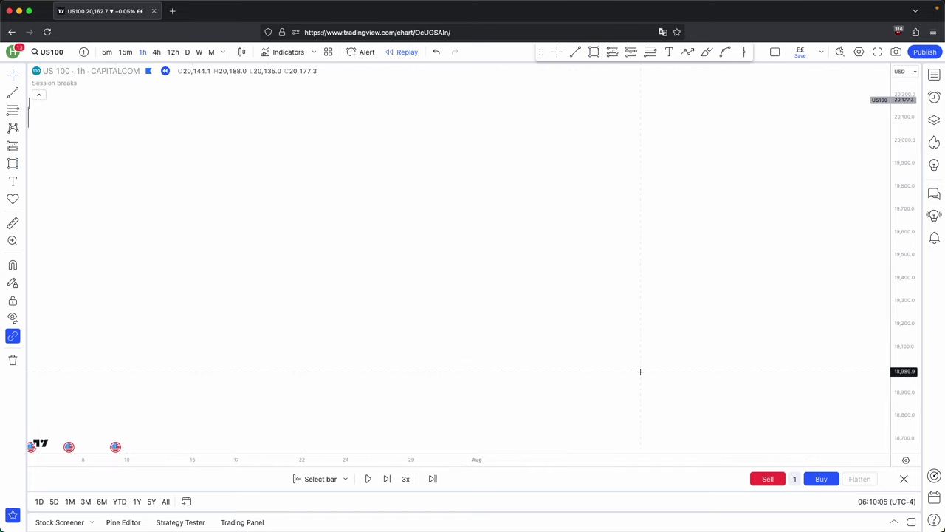